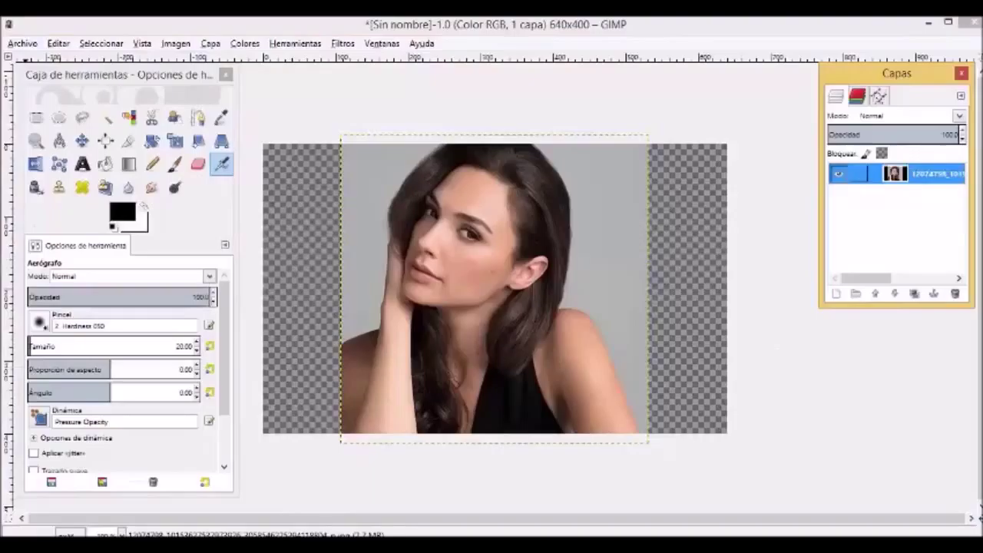
Rename the photo layer as fondo and add a new 640 × 400 px layer filled with transparency above it
type("ffondo")
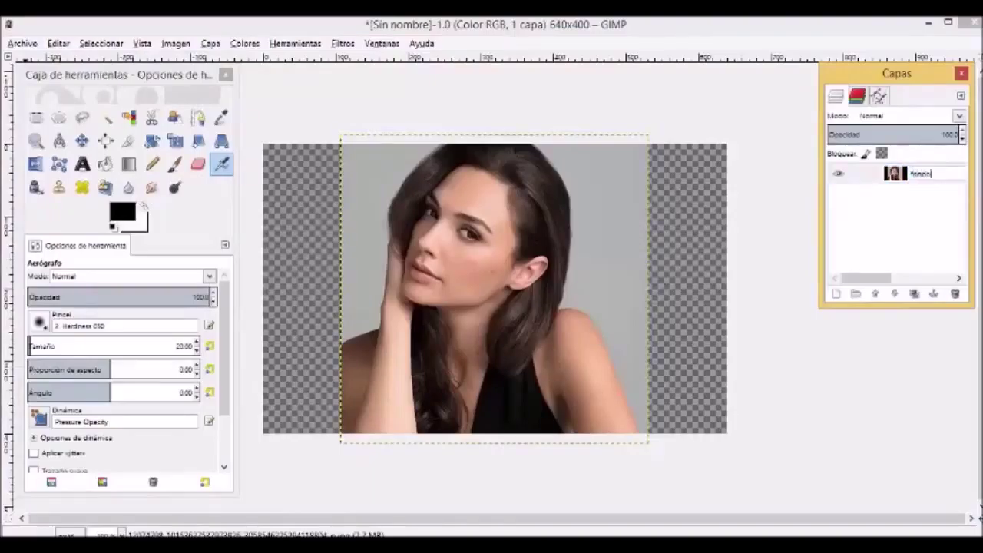
key("Return")
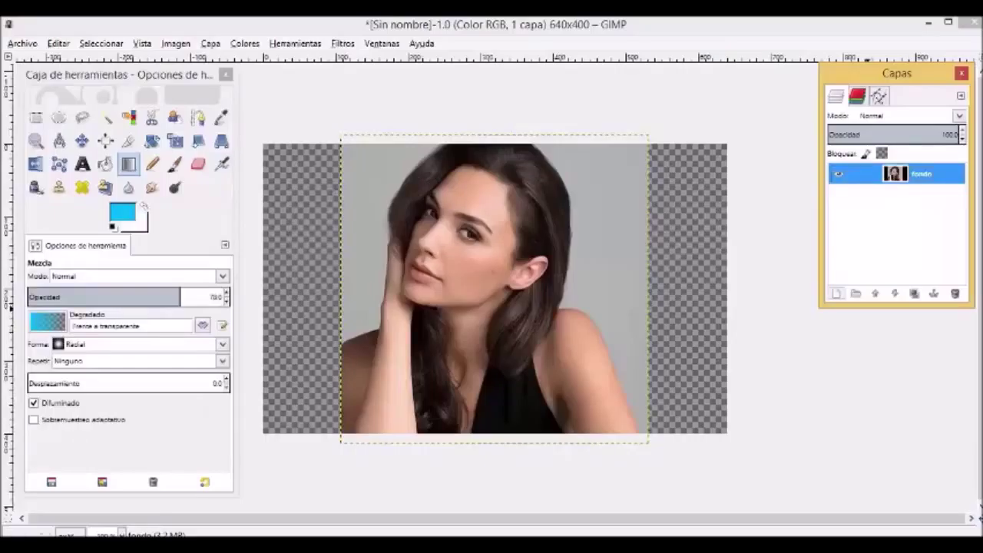
left_click(836, 293)
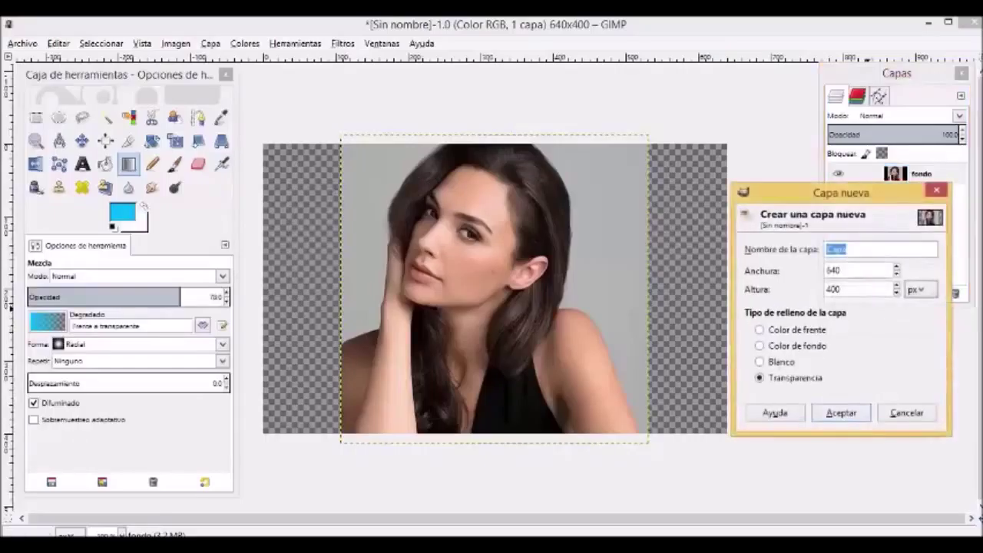
key("Return")
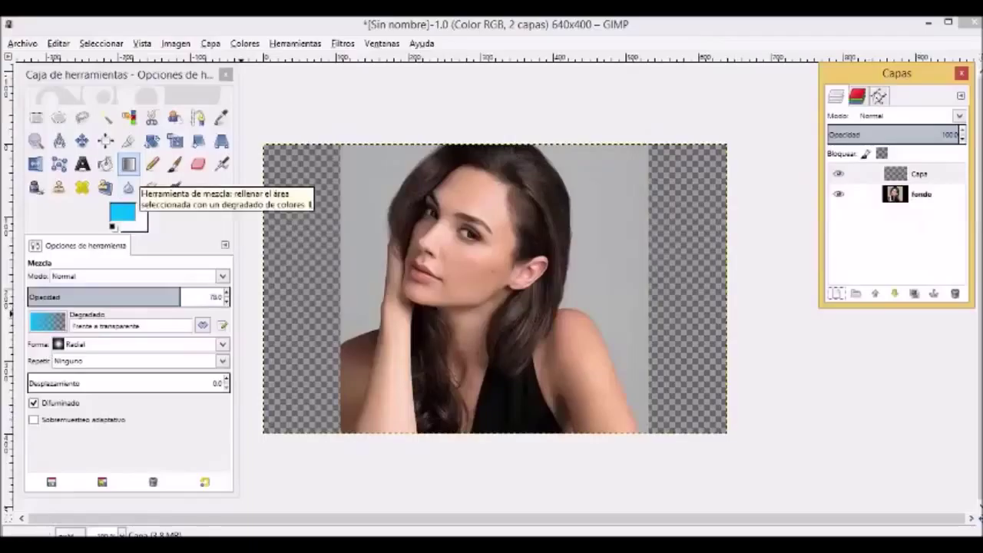
Set the gradient shape to Espiral (sentido horario)
left_click(144, 206)
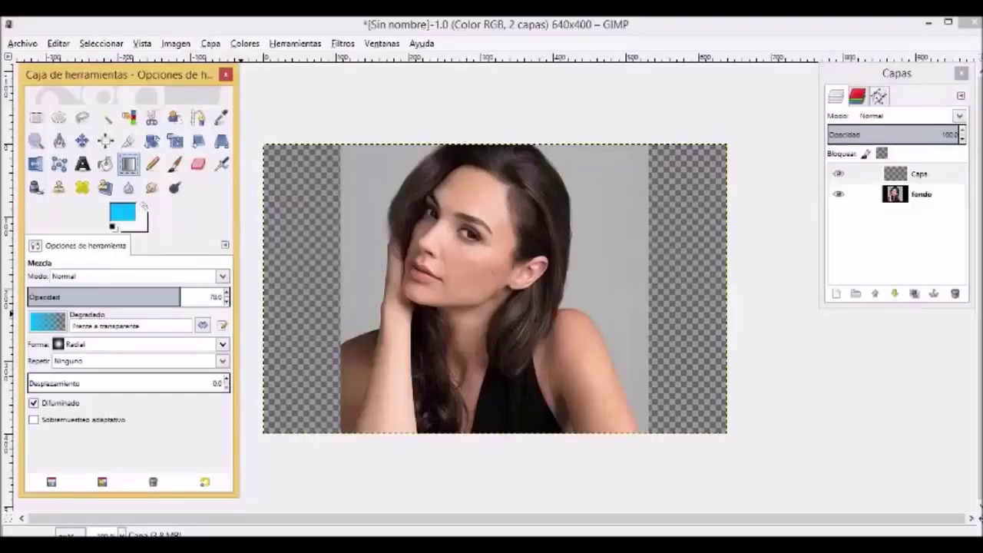
left_click(222, 344)
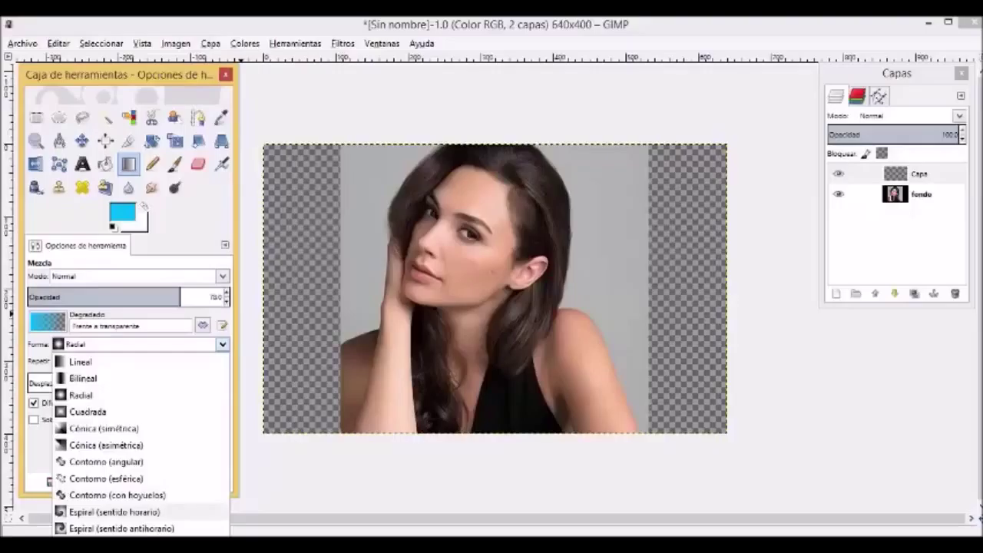
left_click(114, 511)
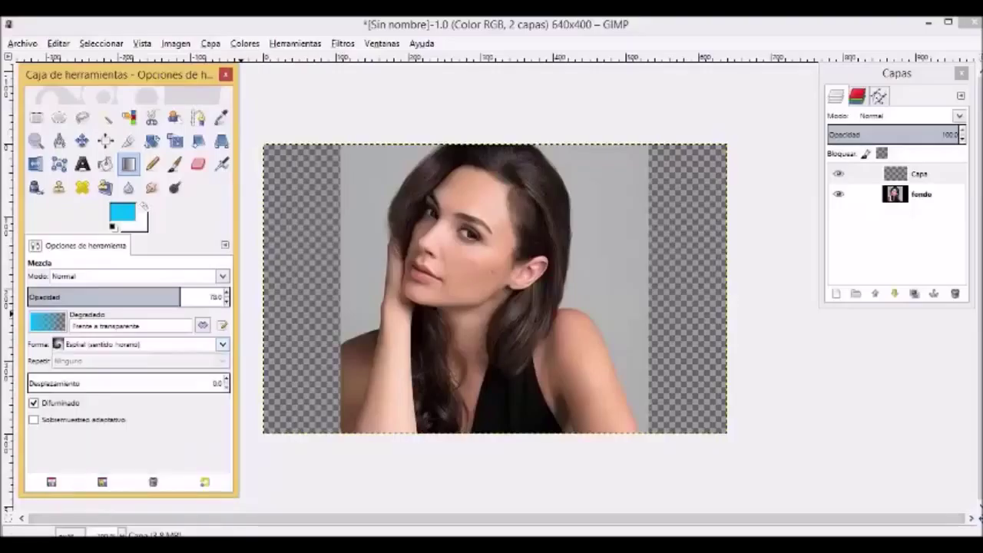
Set the foreground colour to light blue with HTML notation 04b3f4
left_click(123, 212)
left_click_drag(110, 193, 117, 177)
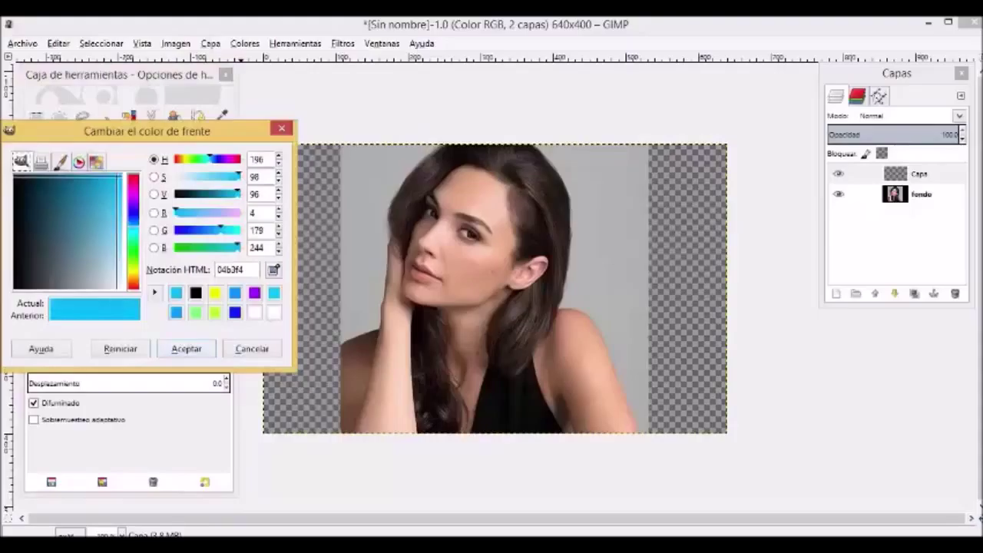
left_click(192, 349)
Try a blue clockwise spiral gradient starting beside the woman's shoulder on the new layer, and undo it
left_click_drag(575, 300, 640, 232)
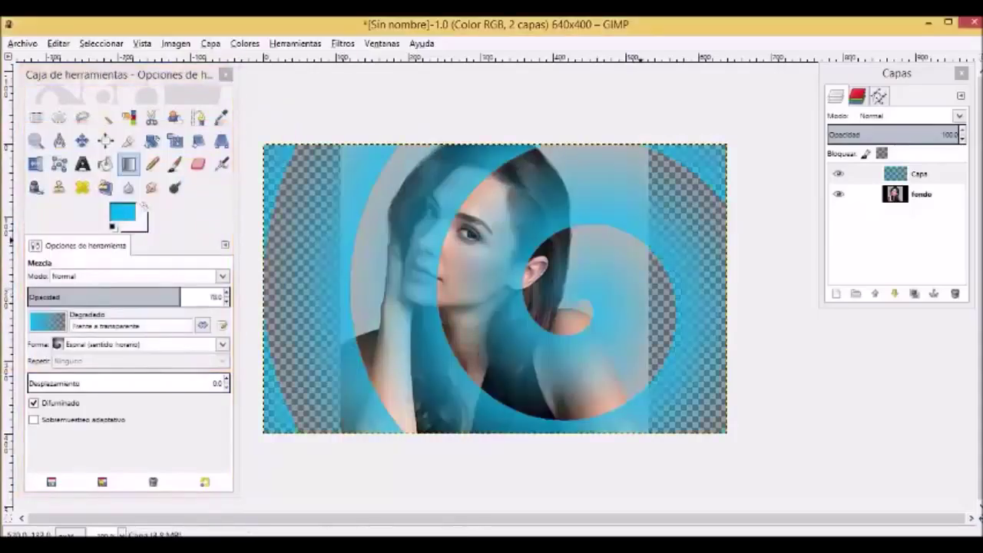
key("ctrl+z")
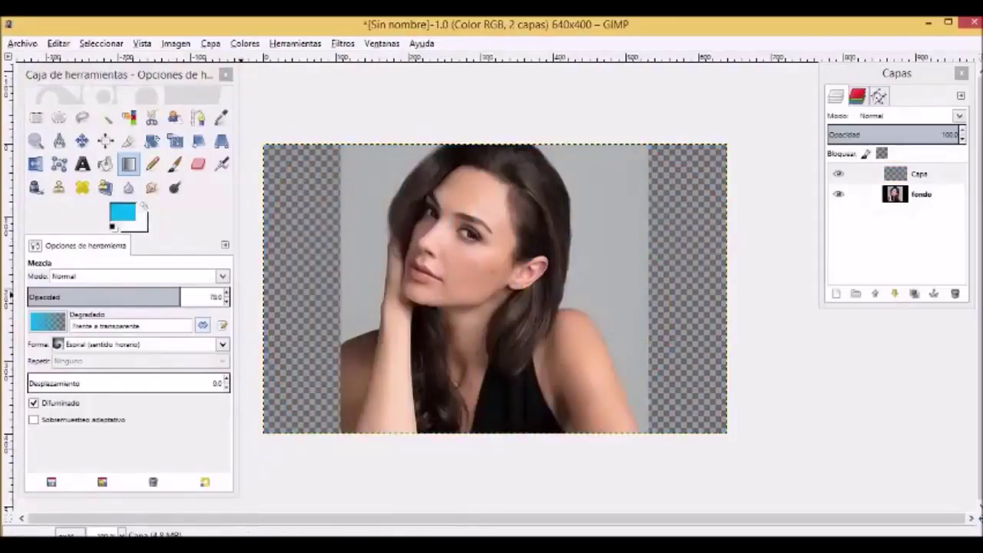
Draw a blue Cuadrada-shaped gradient beside the ear and shoulder on Capa, and set that layer's mode to Solapar
left_click(138, 344)
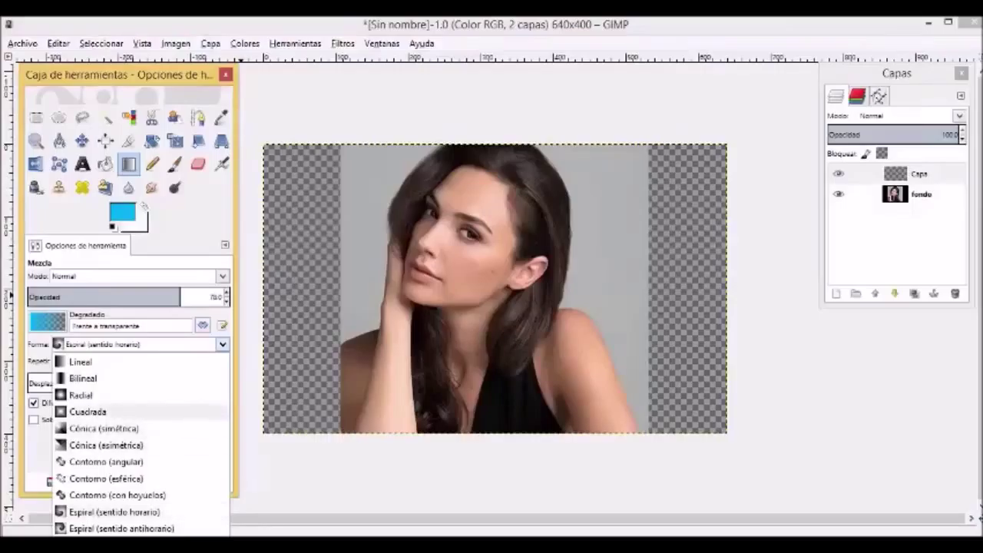
left_click(88, 411)
left_click_drag(570, 298, 639, 239)
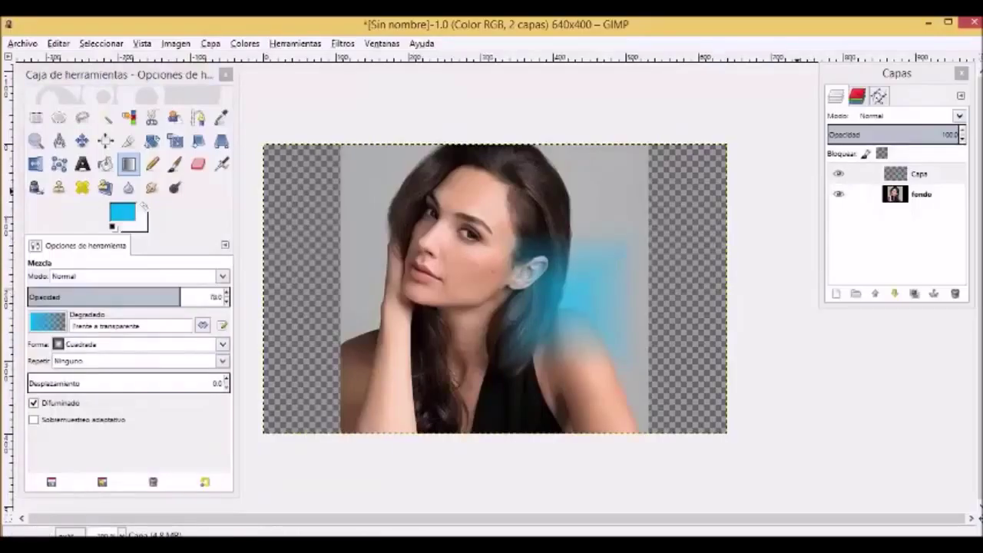
left_click(960, 115)
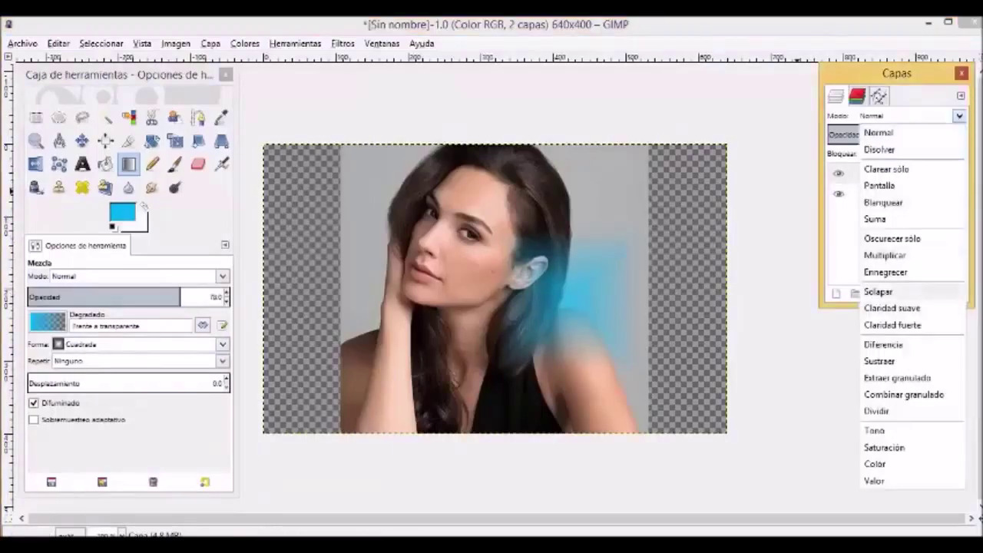
left_click(877, 292)
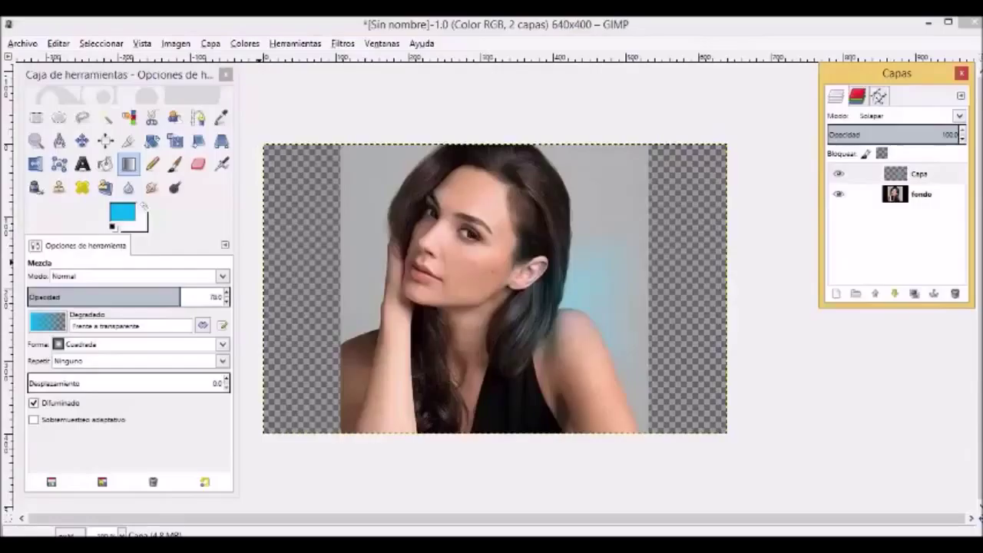
Raise the gradient tool's opacity to 100 and add another transparent 640 × 400 px layer above Capa
left_click_drag(183, 297, 225, 297)
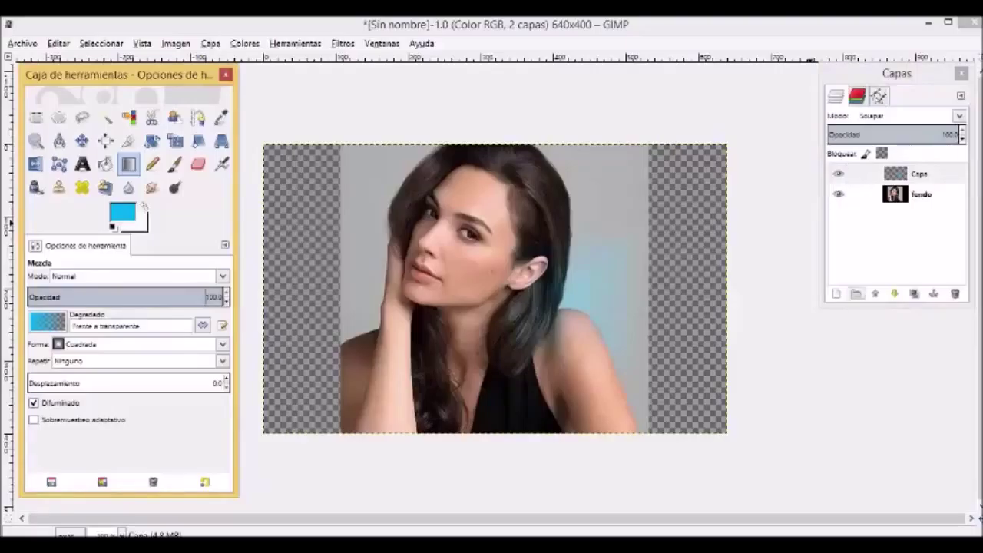
left_click(836, 293)
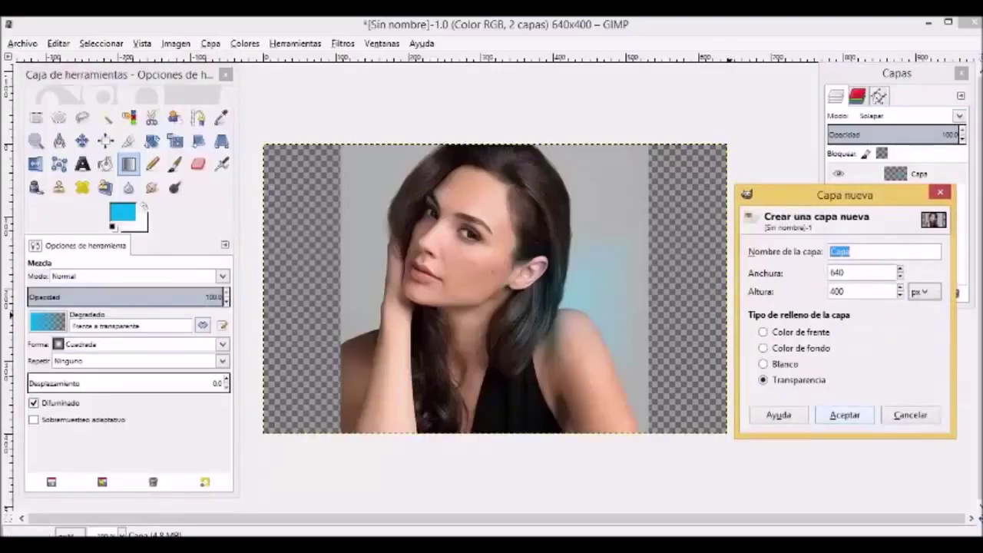
key("Return")
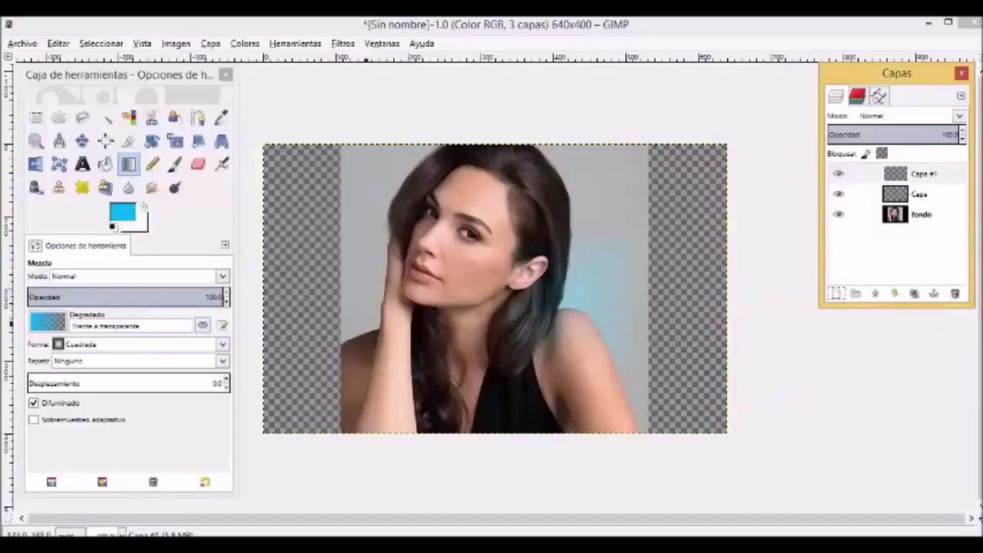
Draw a blue square gradient over the woman's raised forearm on Capa #1, and set that layer's mode to Solapar
left_click_drag(379, 324, 336, 260)
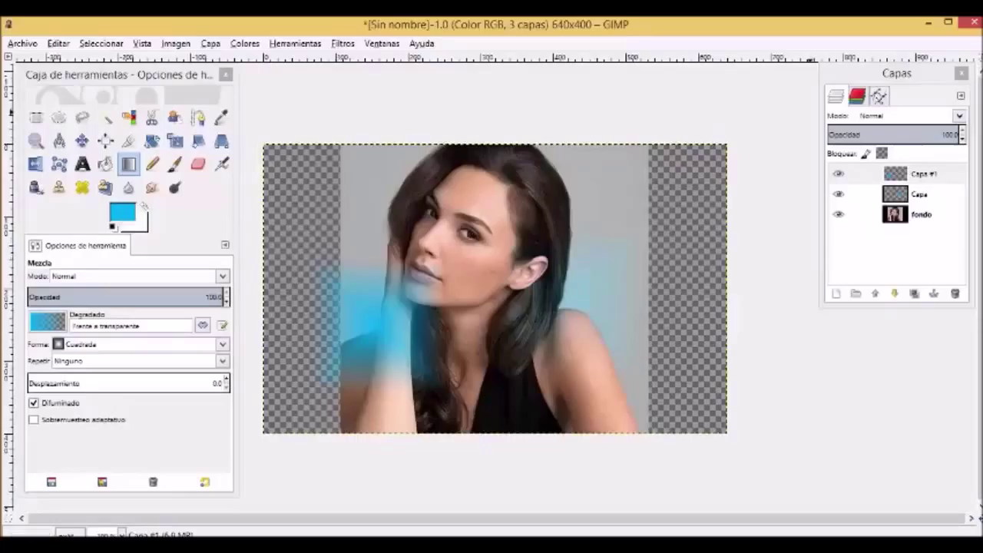
left_click(959, 115)
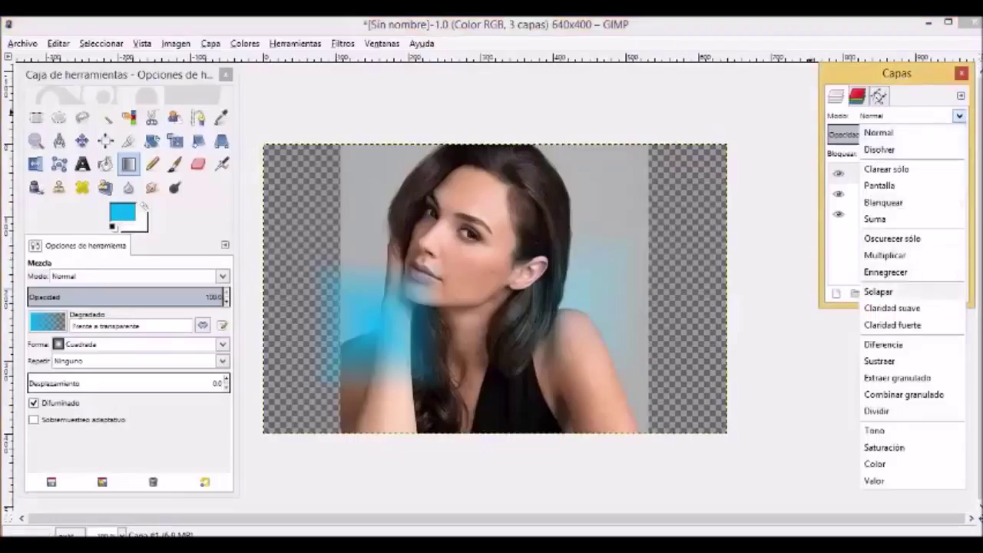
left_click(878, 292)
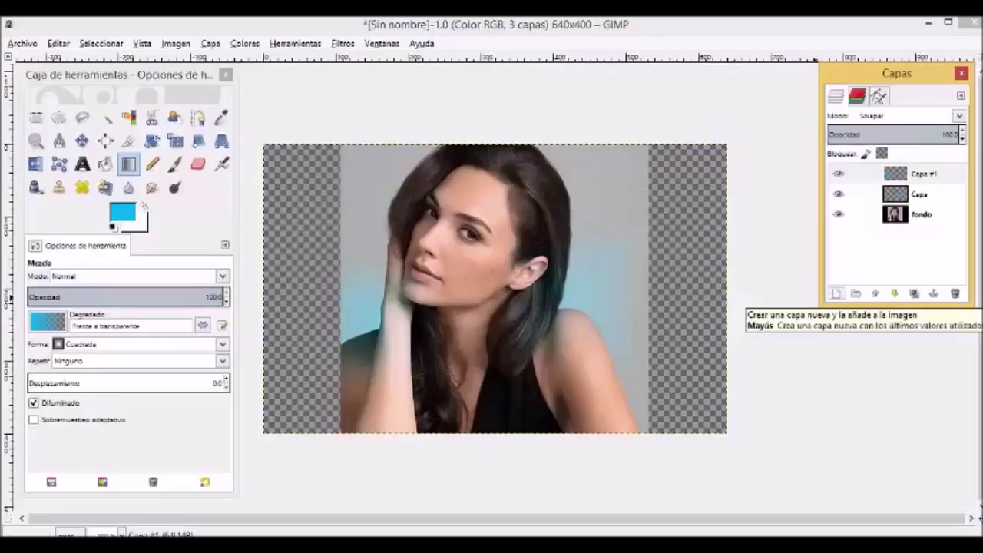
Add a third transparent 640 × 400 px layer and fill it with black using Bucket Fill
left_click(836, 294)
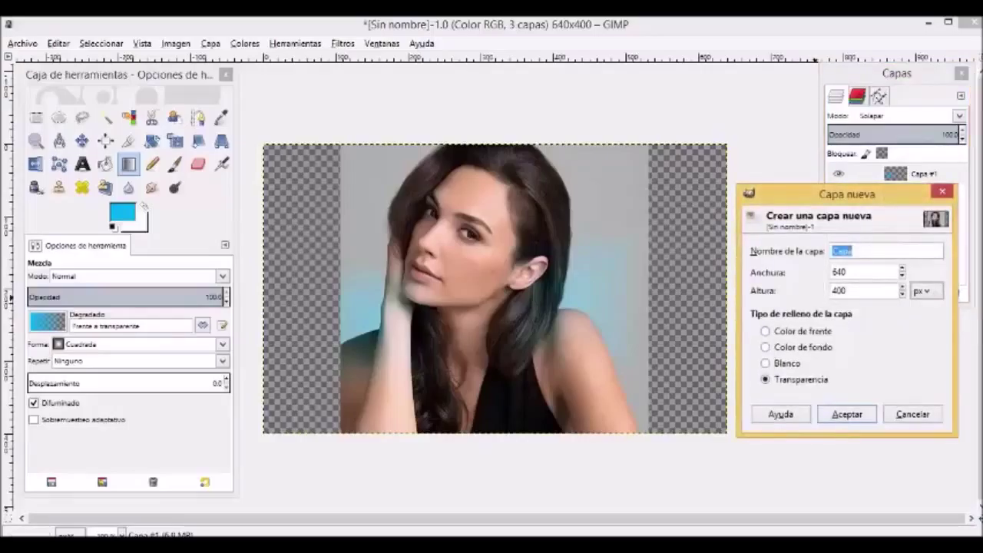
key("Return")
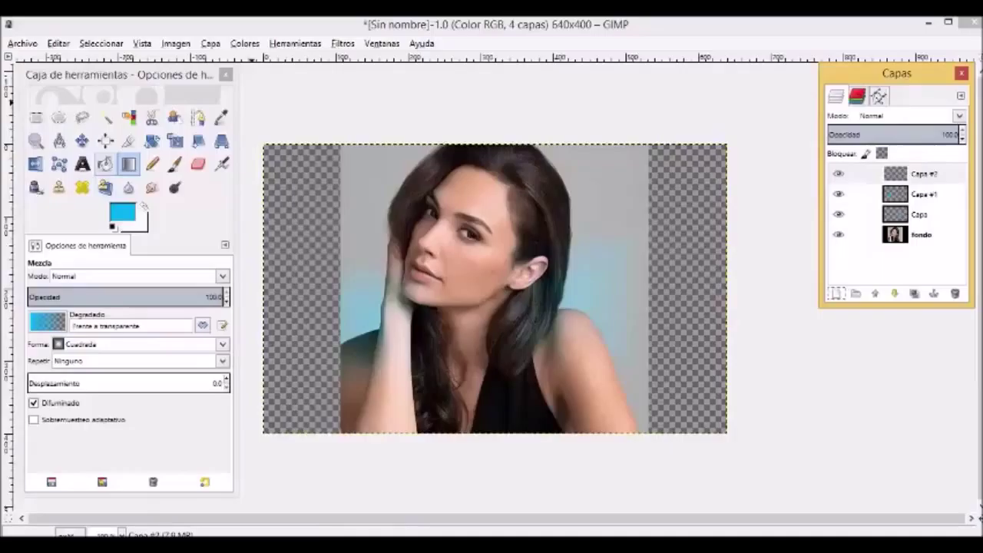
left_click(106, 164)
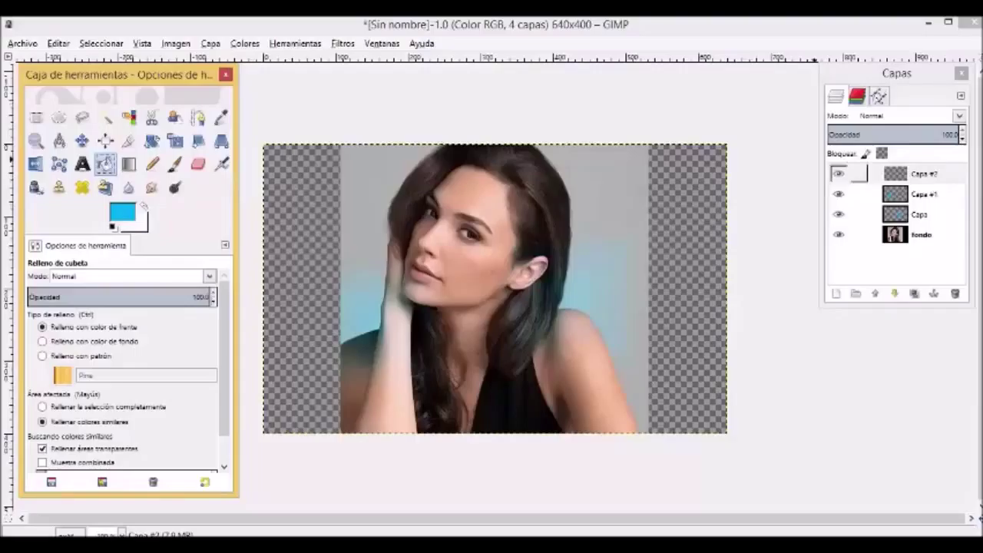
left_click(859, 173)
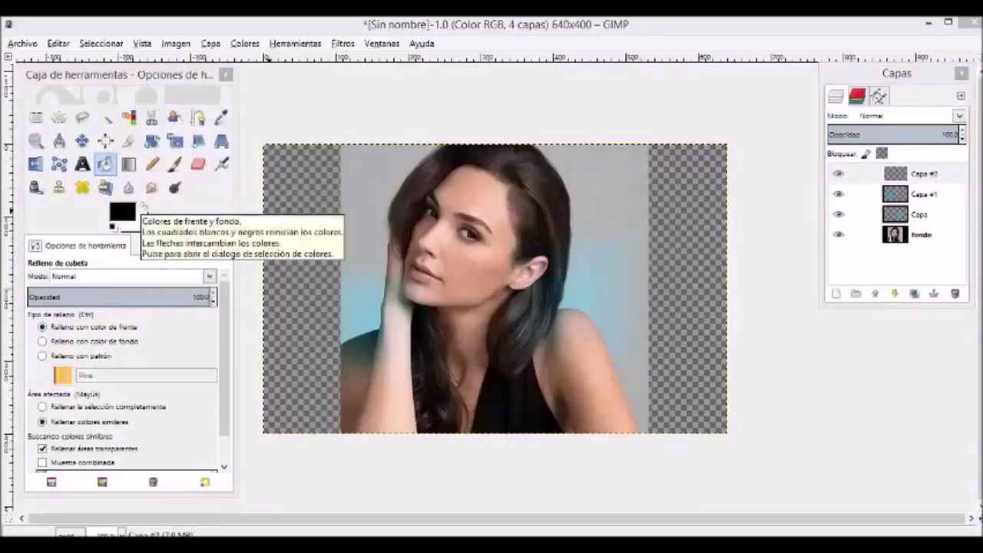
left_click(657, 233)
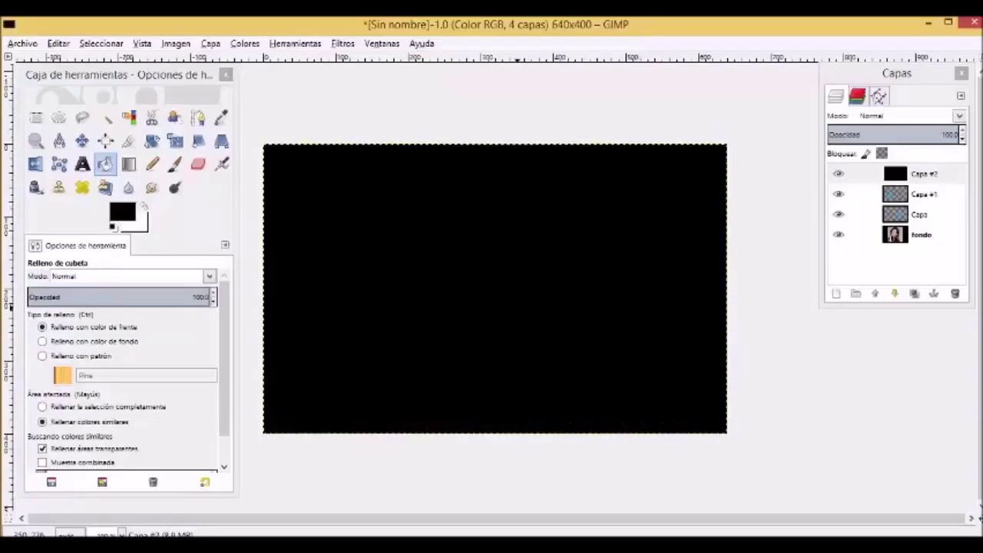
left_click(343, 44)
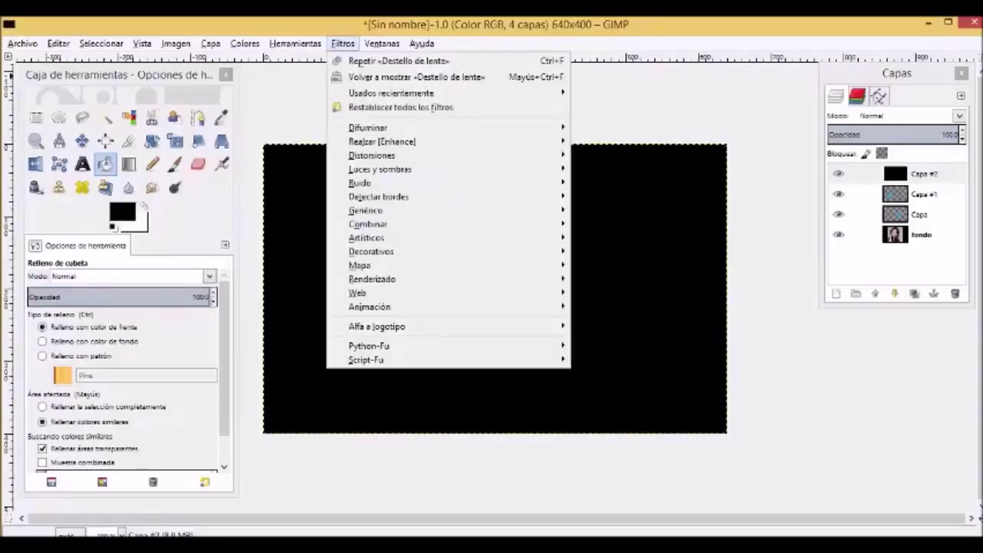
mouse_move(380, 169)
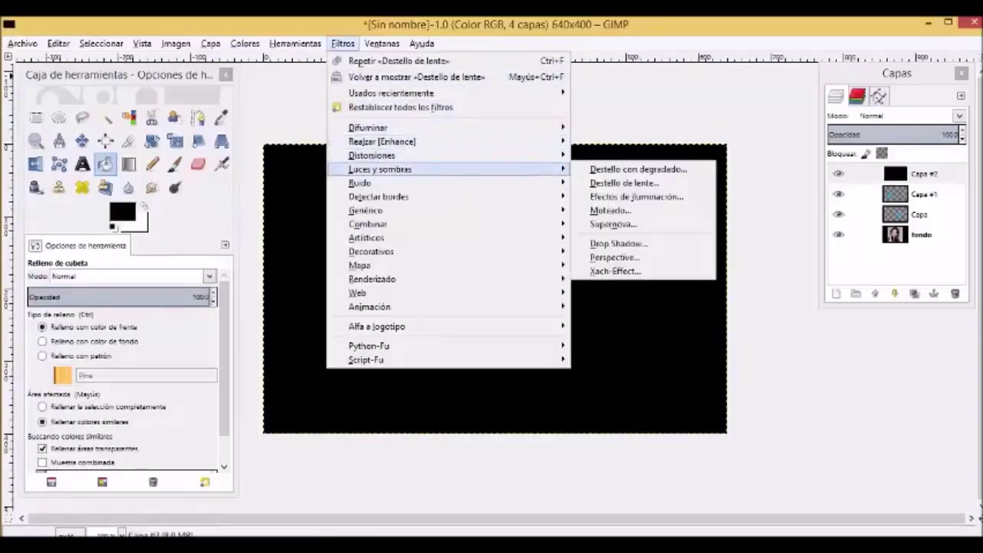
left_click(624, 183)
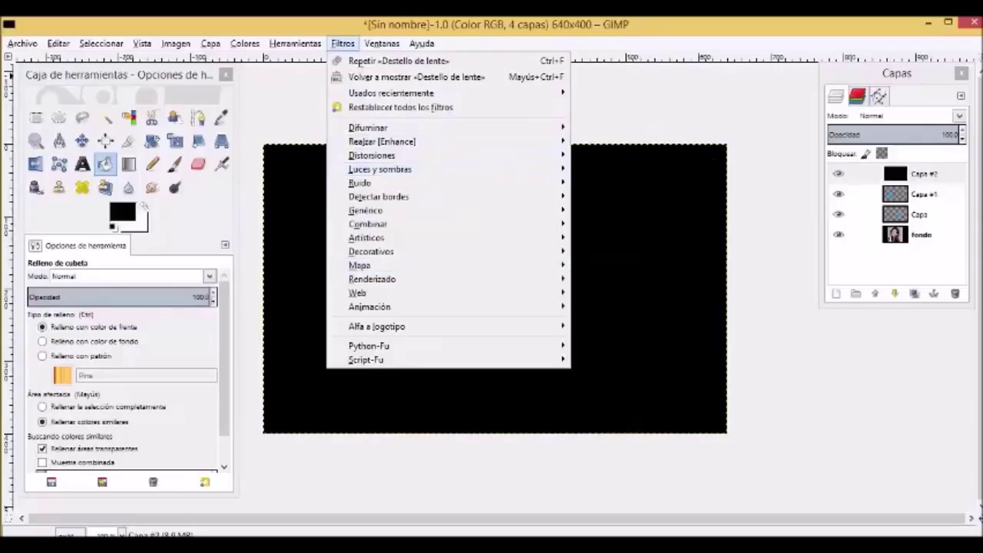
key("Escape")
key("alt+Tab")
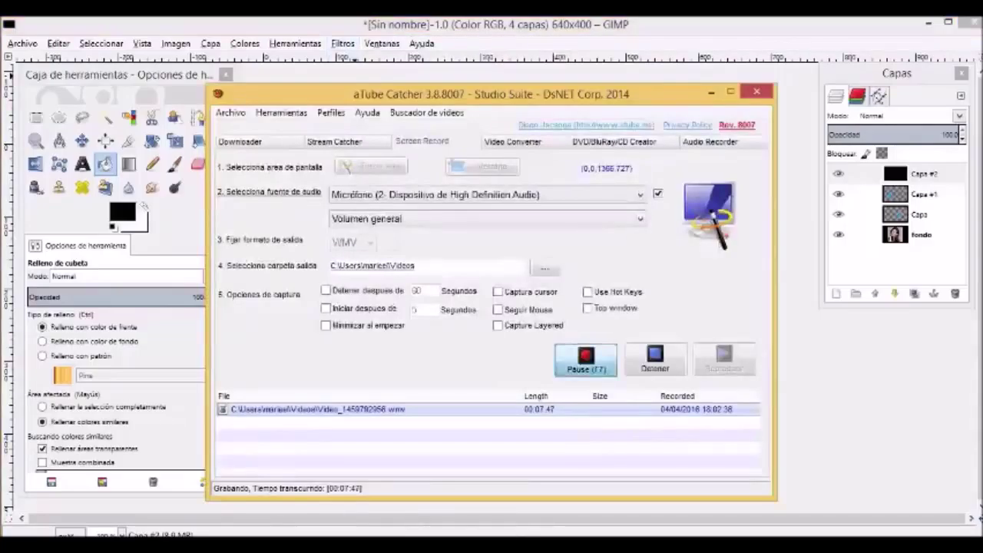
left_click(711, 92)
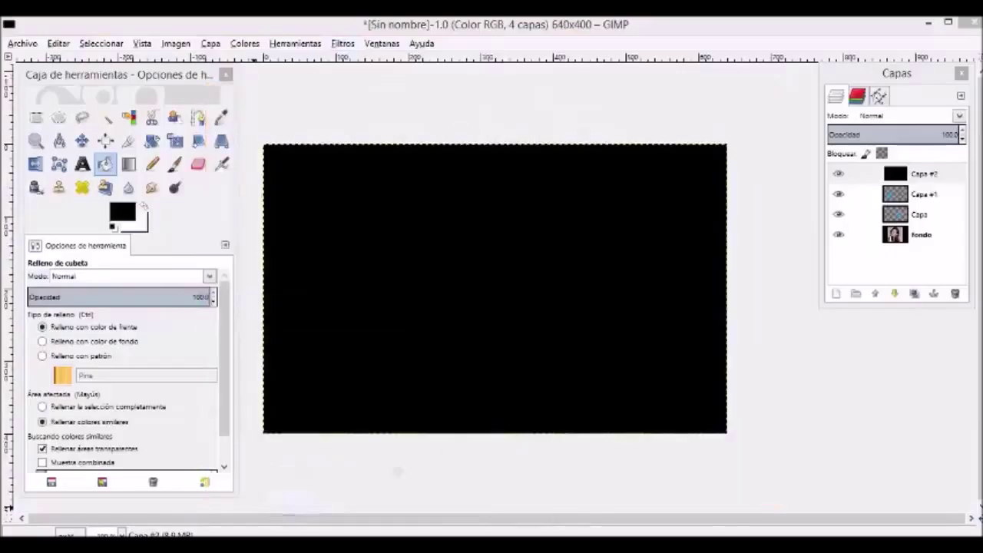
Apply the Destello de lente filter to the black layer with the flare centre at X 448 px, Y 272 px
left_click(343, 44)
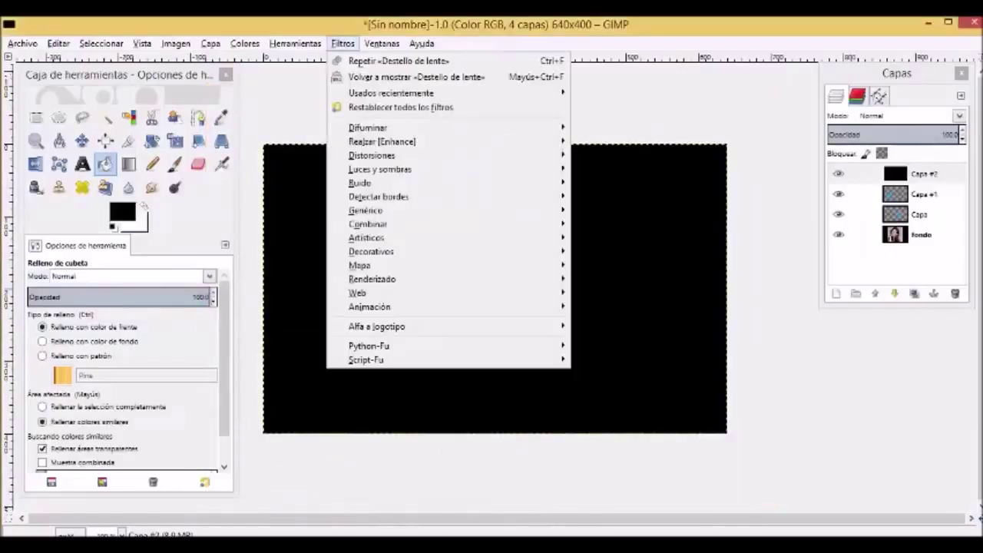
mouse_move(380, 168)
key("Down")
key("Return")
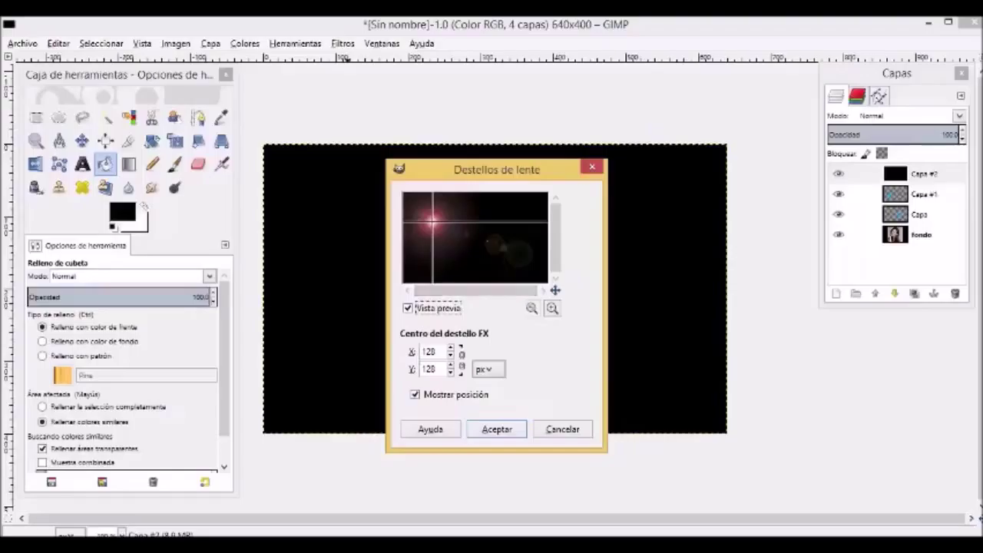
left_click_drag(432, 222, 506, 254)
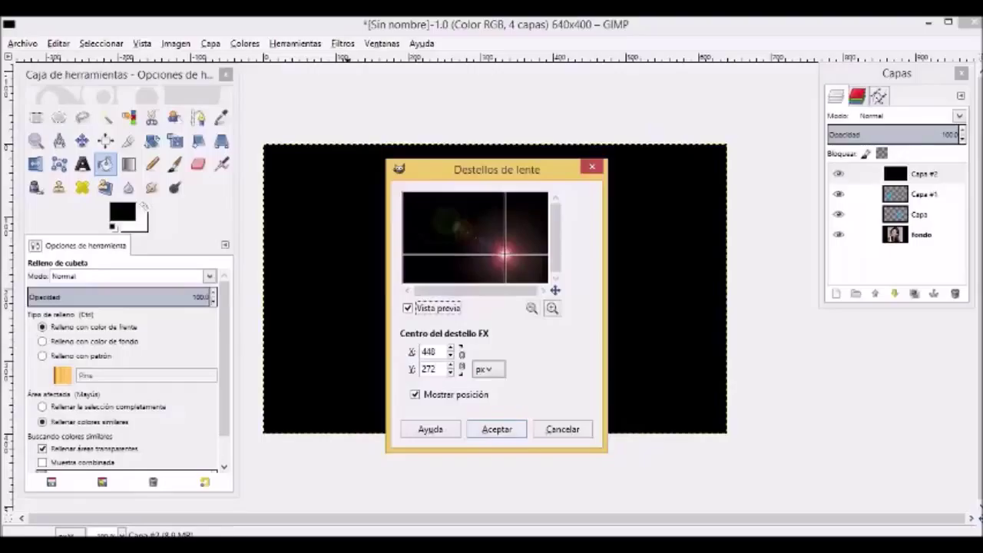
left_click(495, 427)
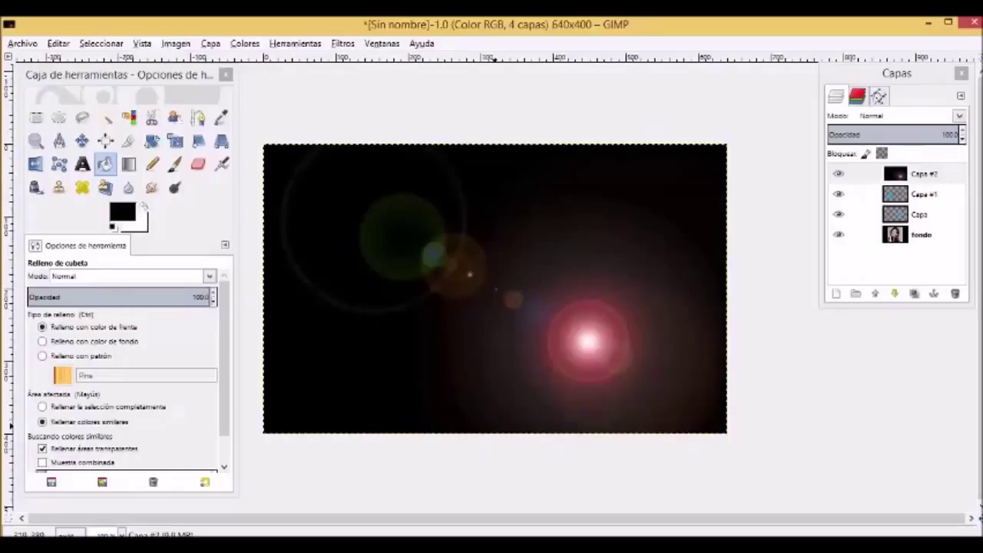
Hide and show the lens flare layer Capa #2 to compare it with the image beneath
left_click(838, 174)
left_click(838, 174)
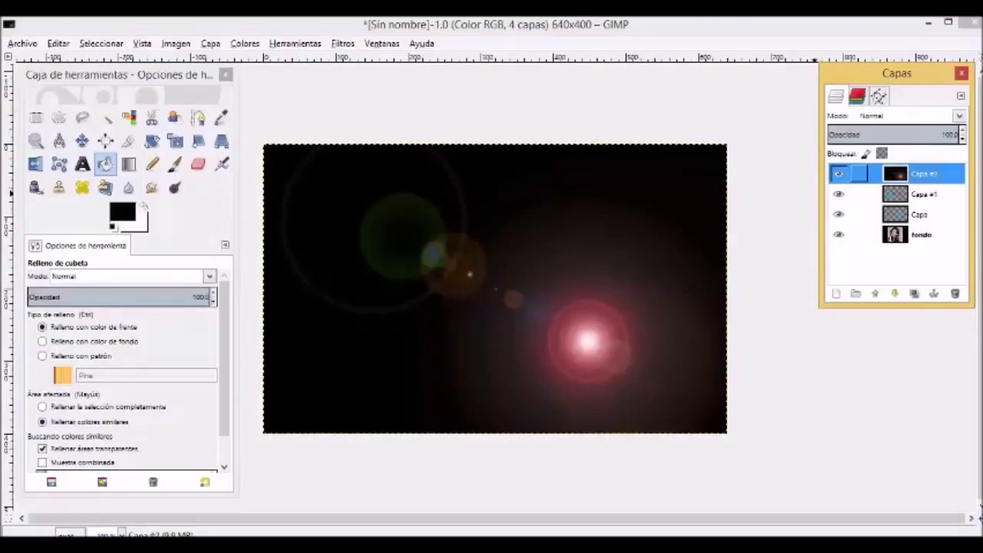
Set the blending mode of the lens flare layer Capa #2 to Pantalla
key("super+c")
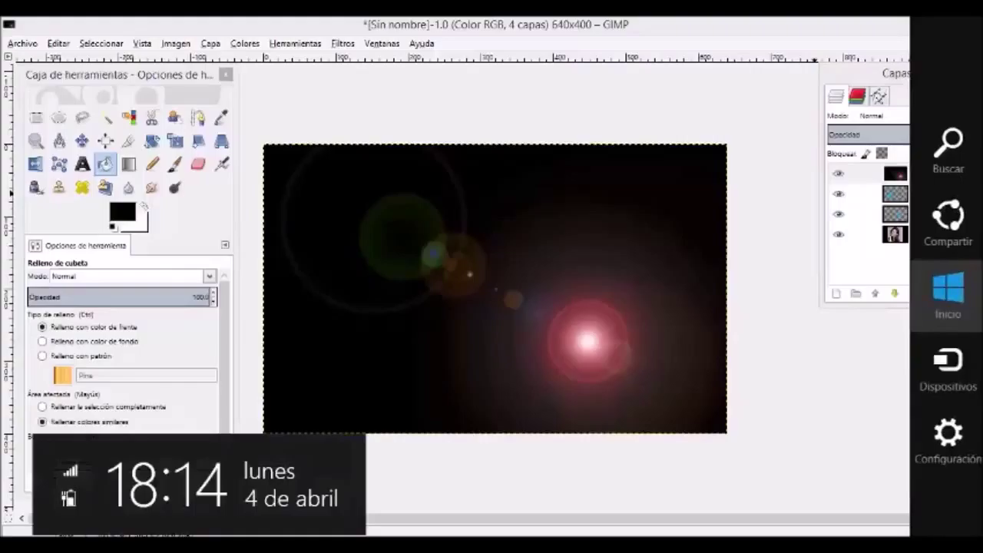
key("Escape")
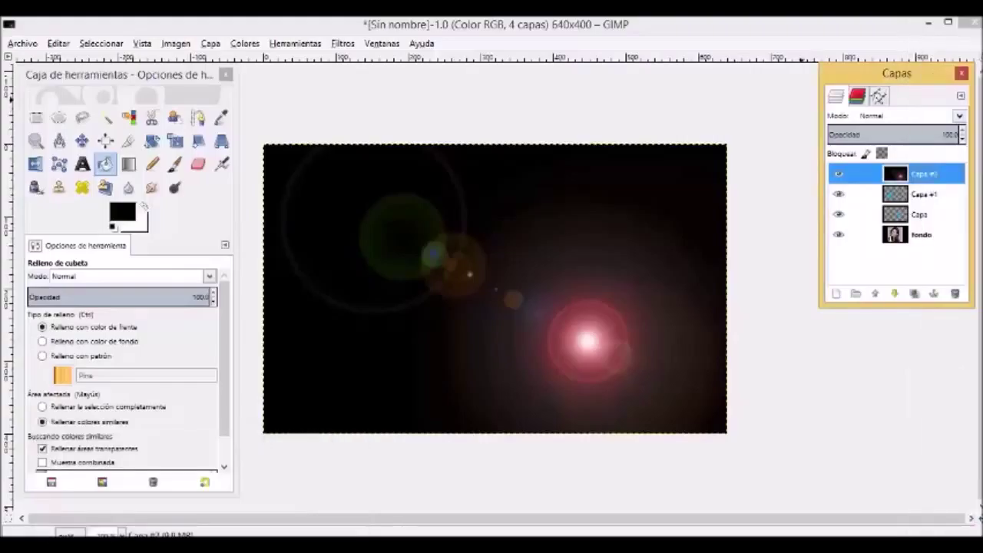
left_click(959, 116)
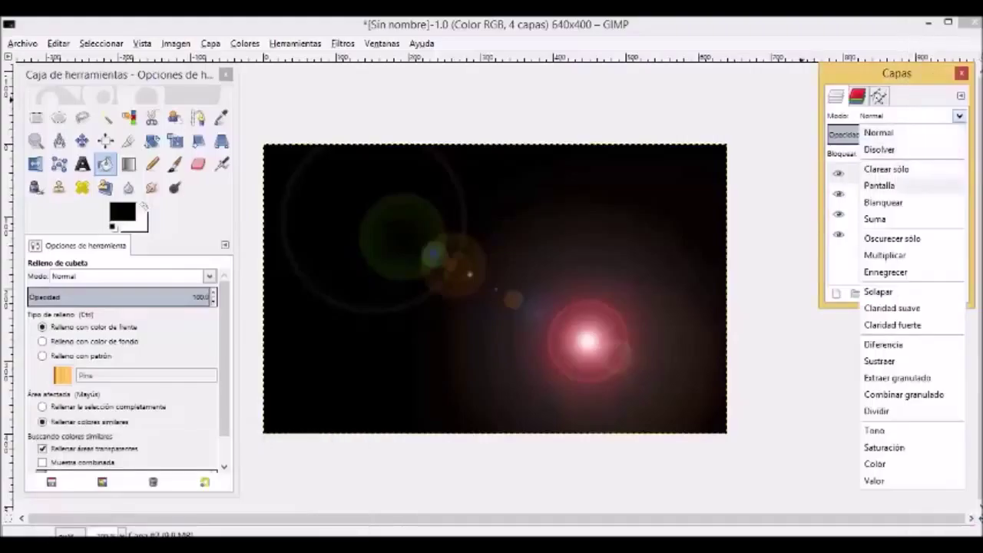
left_click(879, 185)
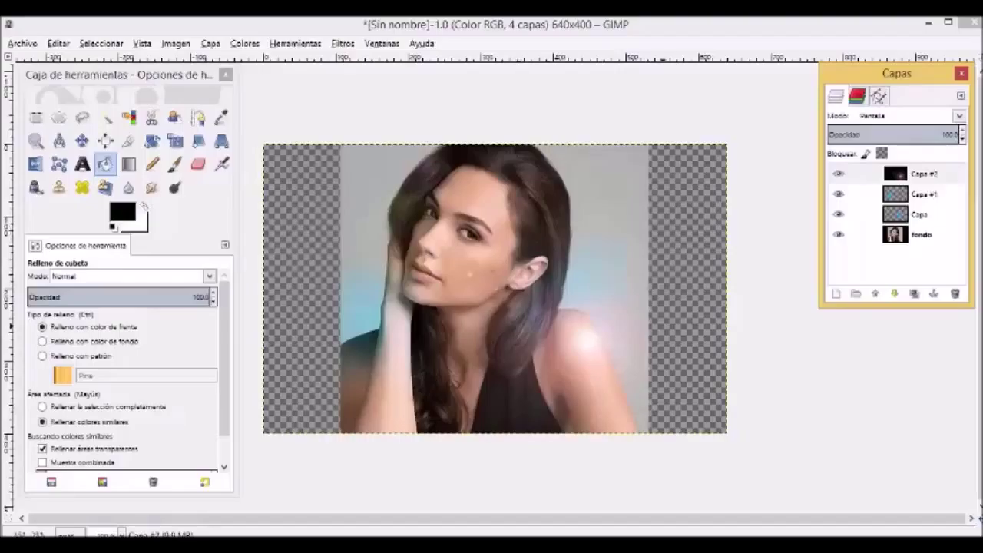
left_click(856, 175)
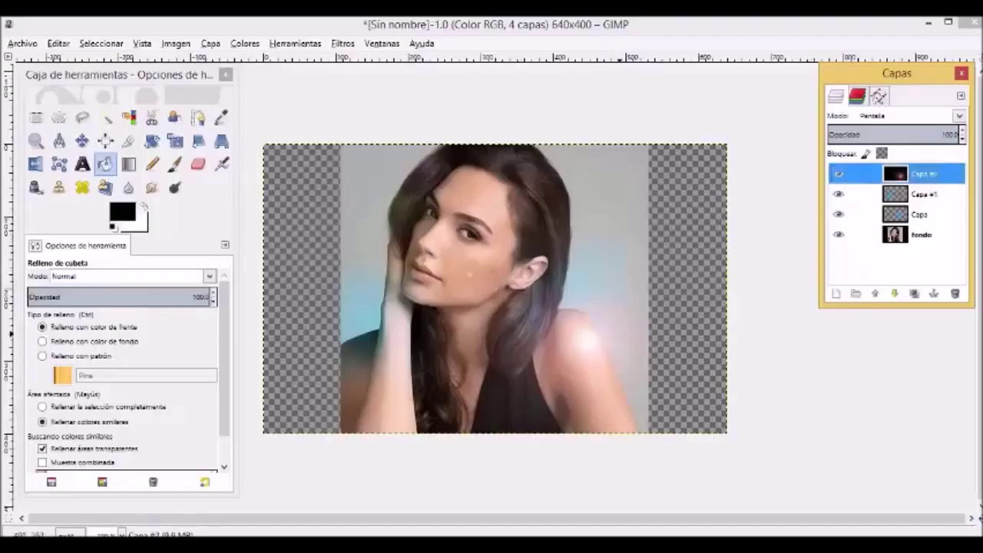
left_click(608, 348)
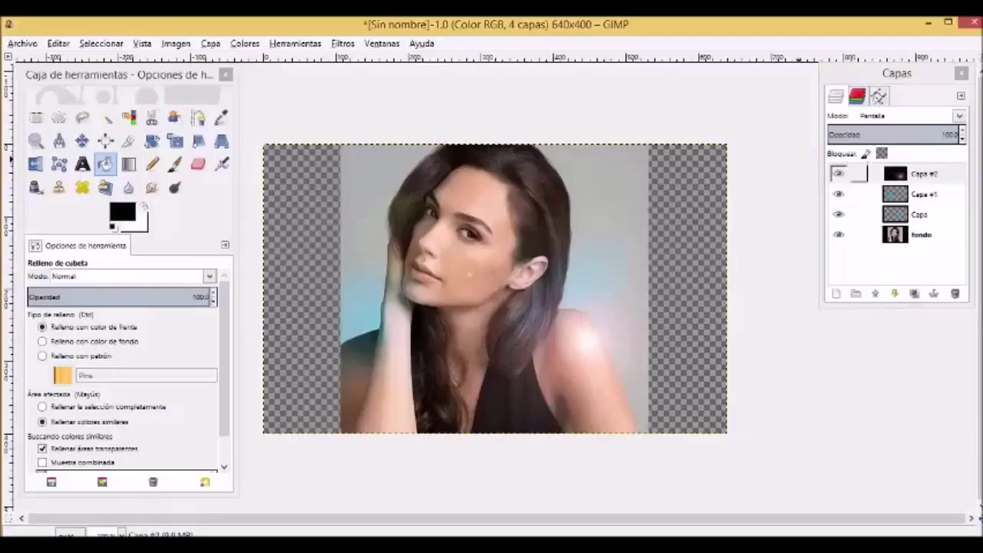
left_click(852, 174)
left_click(601, 341)
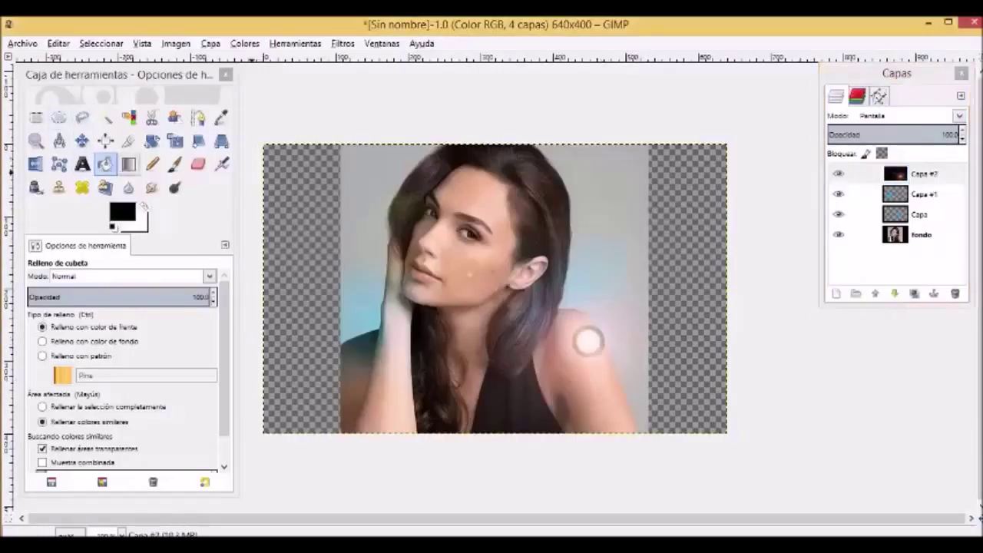
key("ctrl")
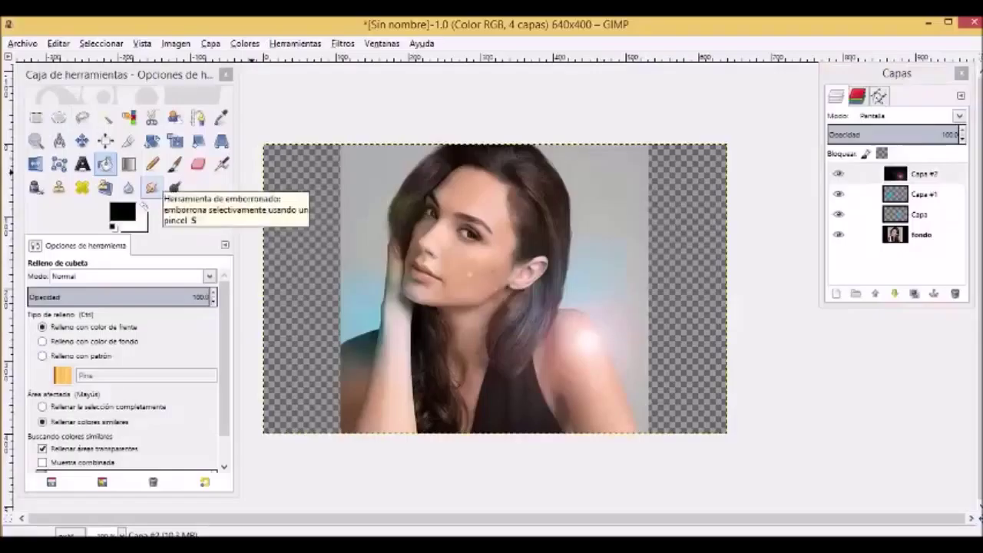
Move the lens flare layer Capa #2 so the bright flare sits on the woman's upper arm near the image's lower edge
left_click(82, 140)
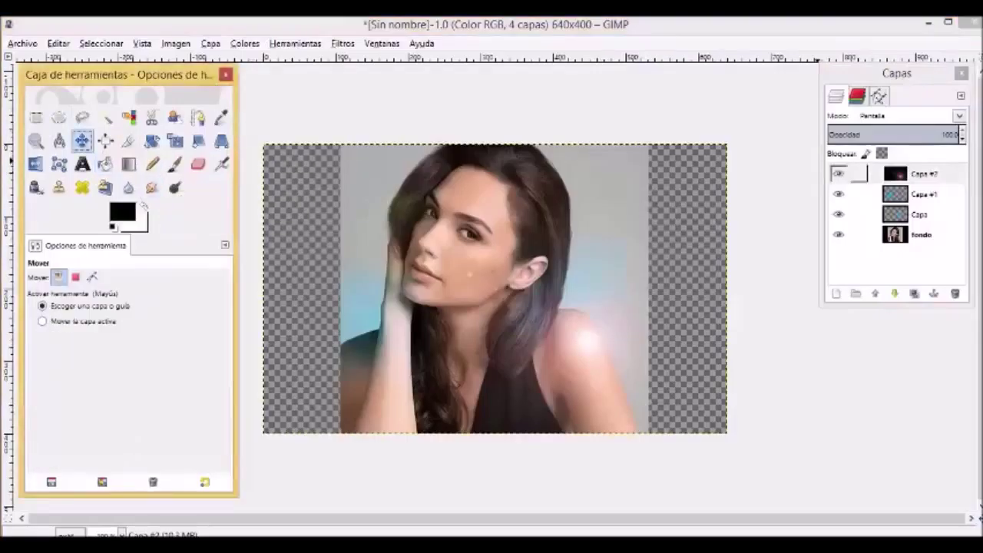
left_click(914, 174)
mouse_move(584, 333)
left_mouse_down()
mouse_move(585, 307)
mouse_move(558, 388)
mouse_move(580, 323)
left_mouse_up()
left_click_drag(489, 279, 476, 254)
left_click_drag(579, 329, 565, 369)
left_click_drag(463, 295, 520, 339)
left_click_drag(629, 415, 629, 422)
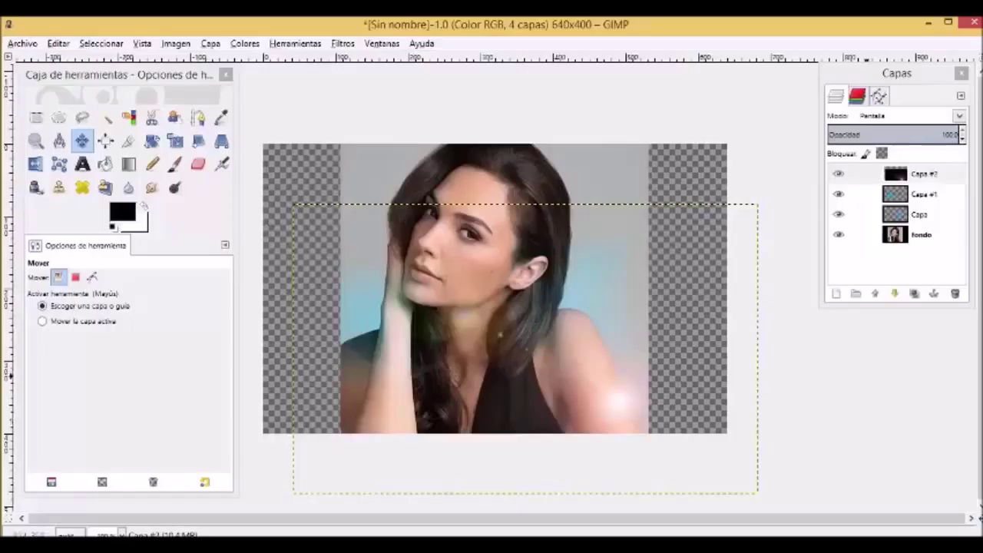
Add a transparent 640 × 400 px layer above the lens flare layer and activate the Paintbrush tool
left_click(837, 292)
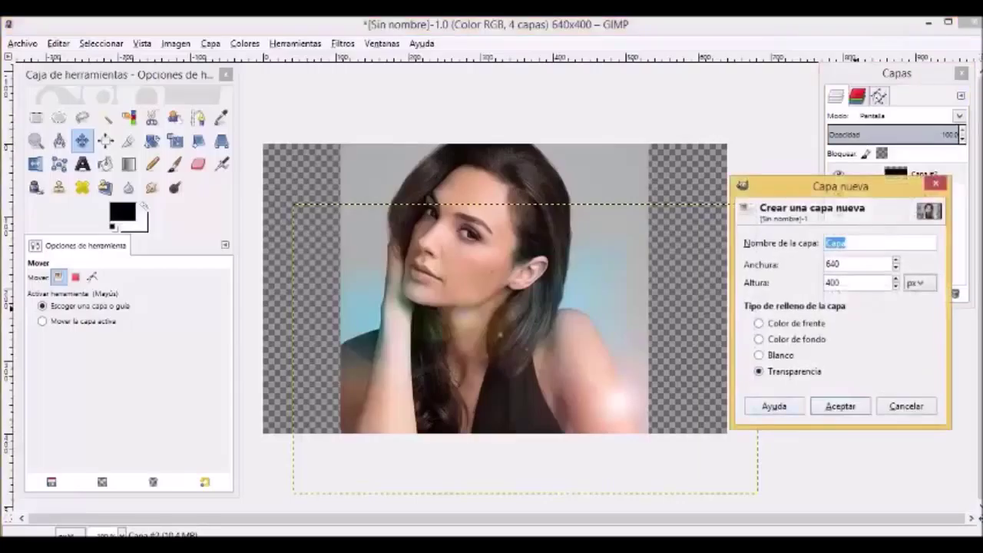
left_click(840, 405)
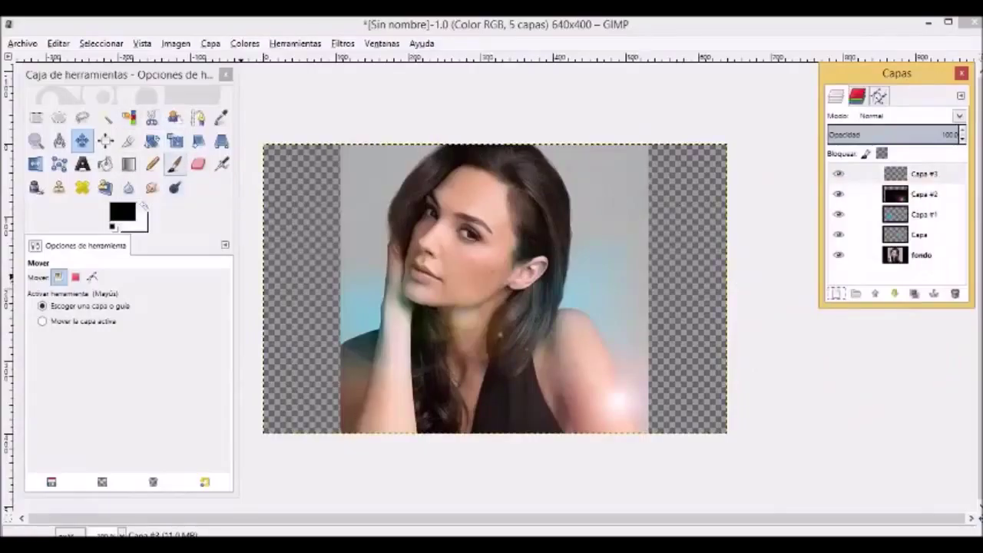
left_click(175, 164)
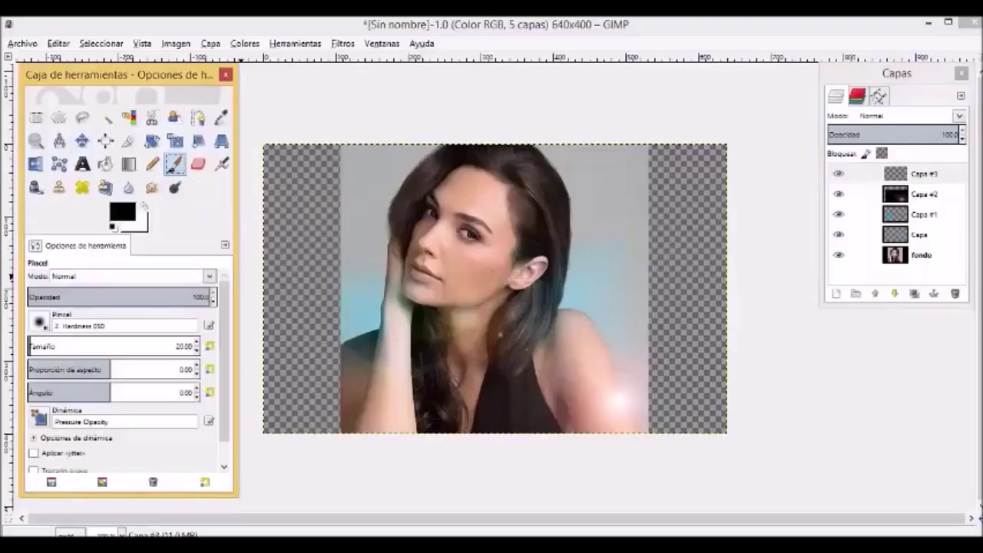
Try a black Sand Dunes (AP) brush stroke above the woman's shoulder on Capa #3, and undo it
left_click(39, 322)
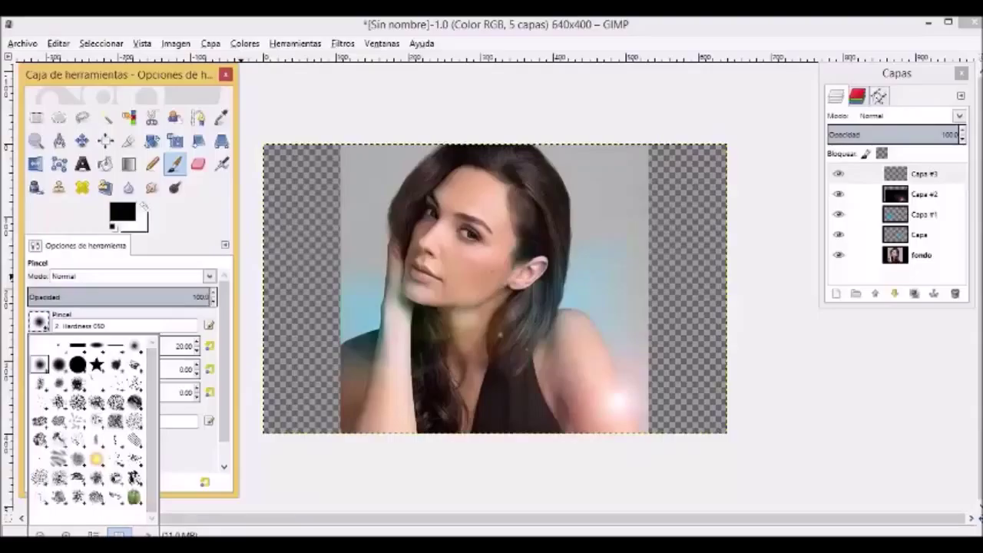
left_click(59, 459)
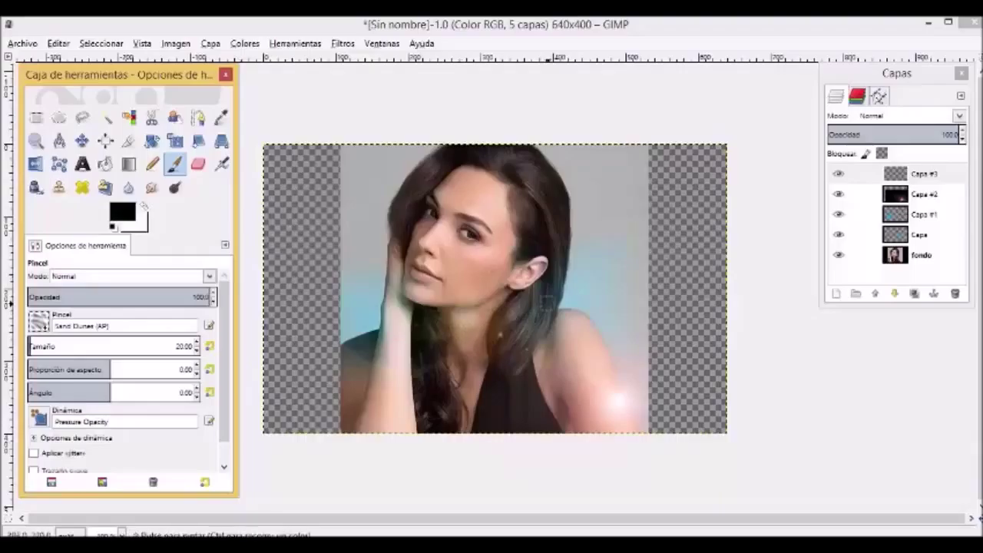
left_click_drag(558, 303, 590, 273)
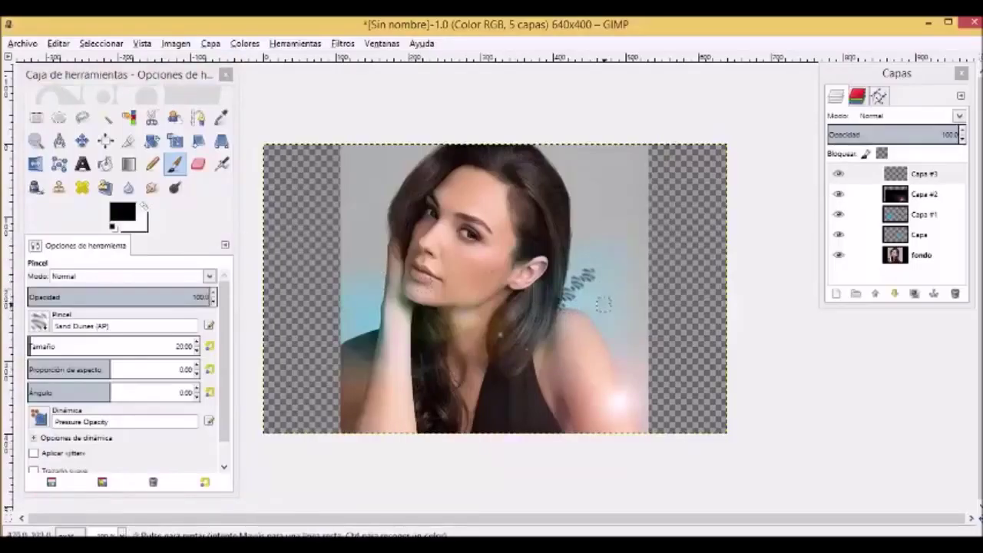
key("ctrl+z")
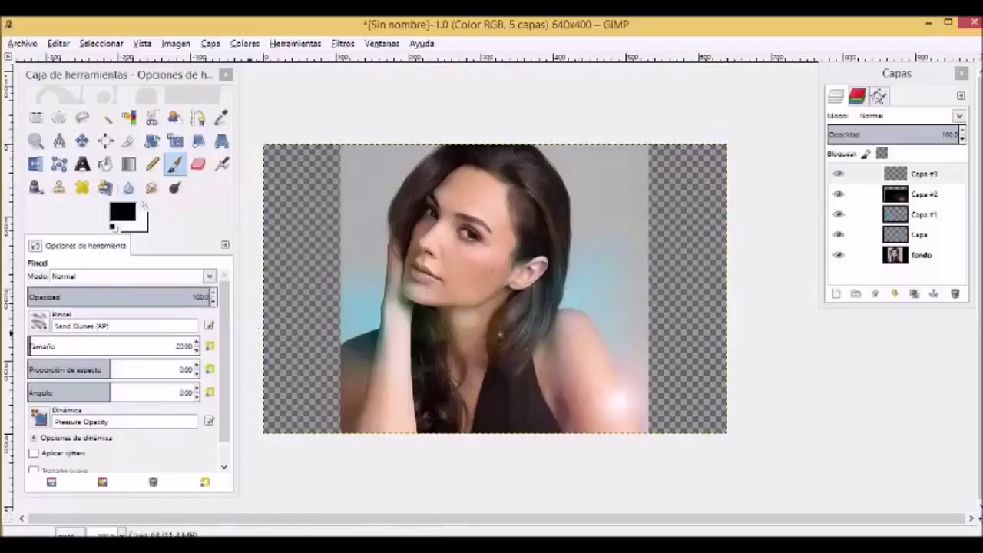
Set the foreground colour to white (ffffff)
left_click(122, 211)
left_click_drag(118, 278, 122, 290)
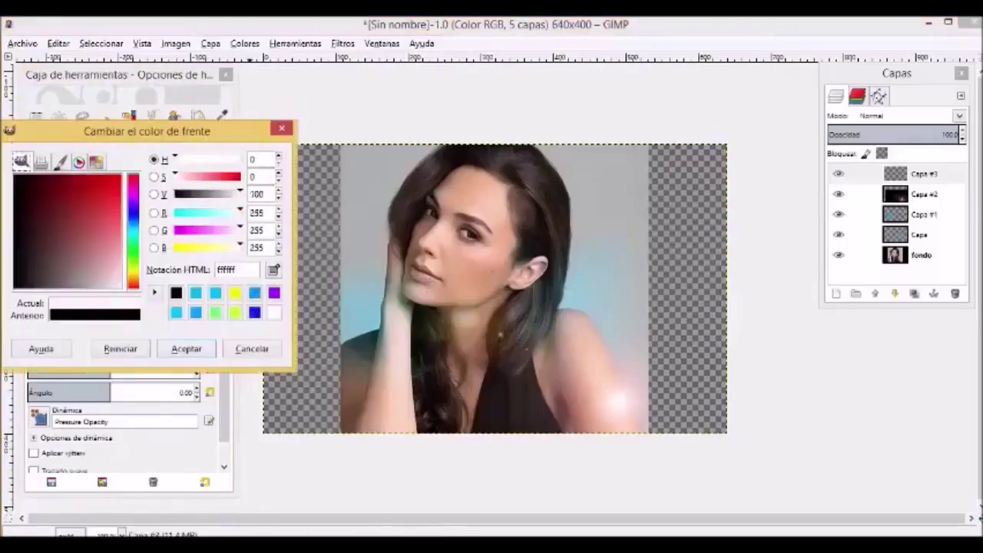
left_click(186, 348)
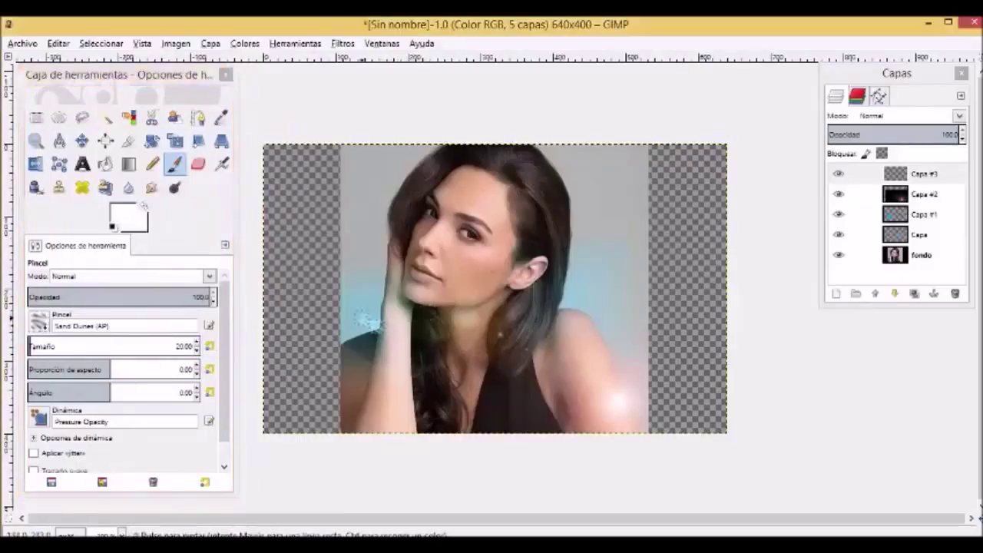
Try white Sand Dunes (AP) strokes on both sides of the woman, using layer opacity 60 and brush size 30.91, and undo them
left_click_drag(369, 321, 335, 267)
key("ctrl+z")
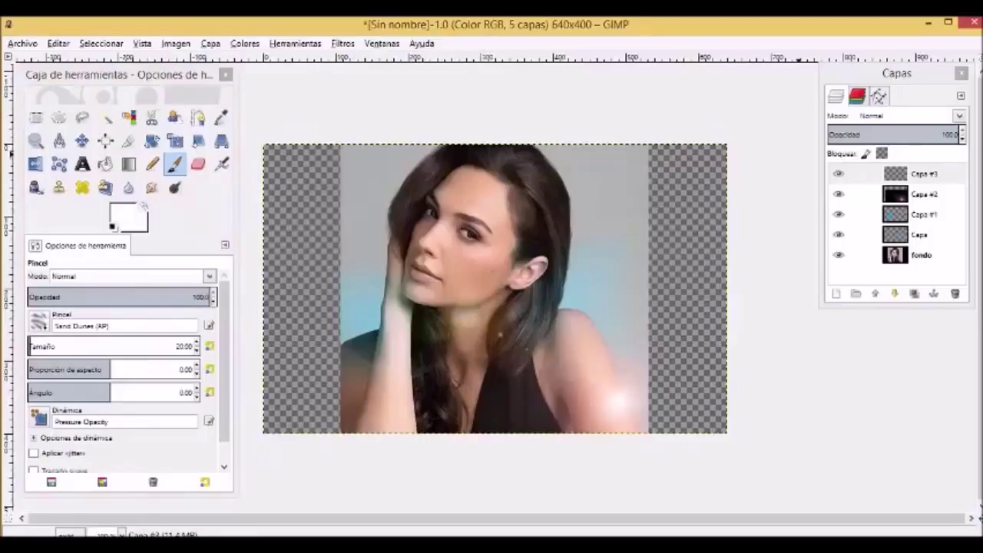
left_click_drag(958, 135, 906, 134)
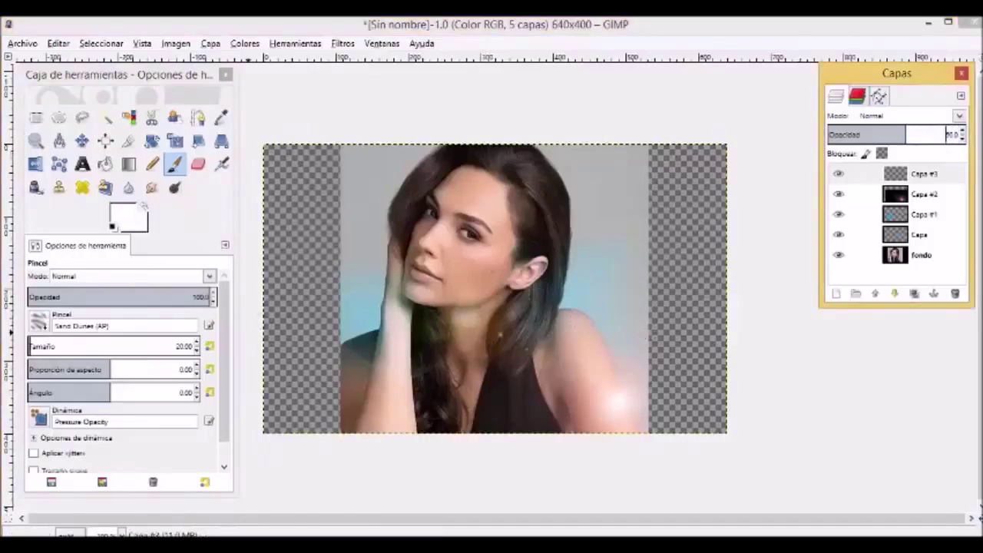
double_click(185, 347)
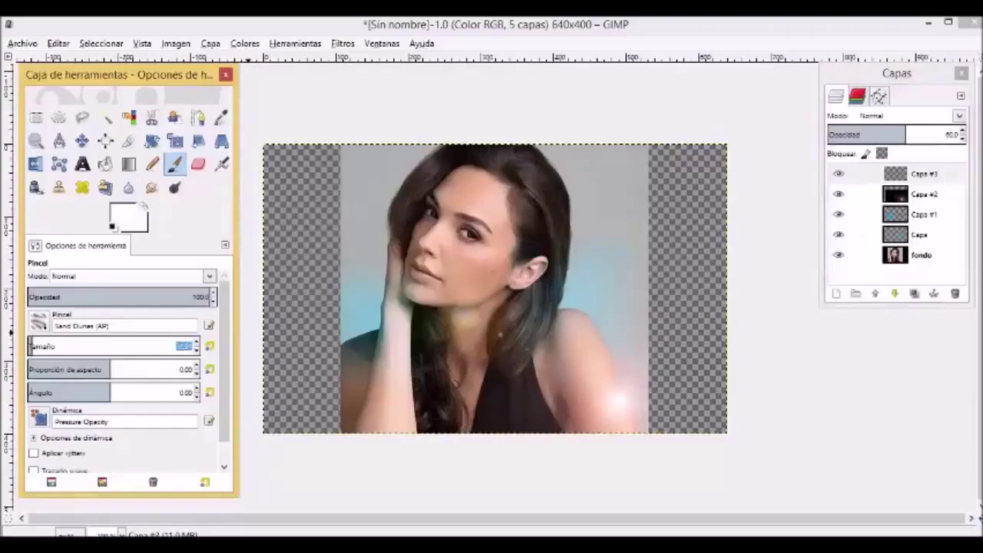
left_click_drag(570, 304, 592, 262)
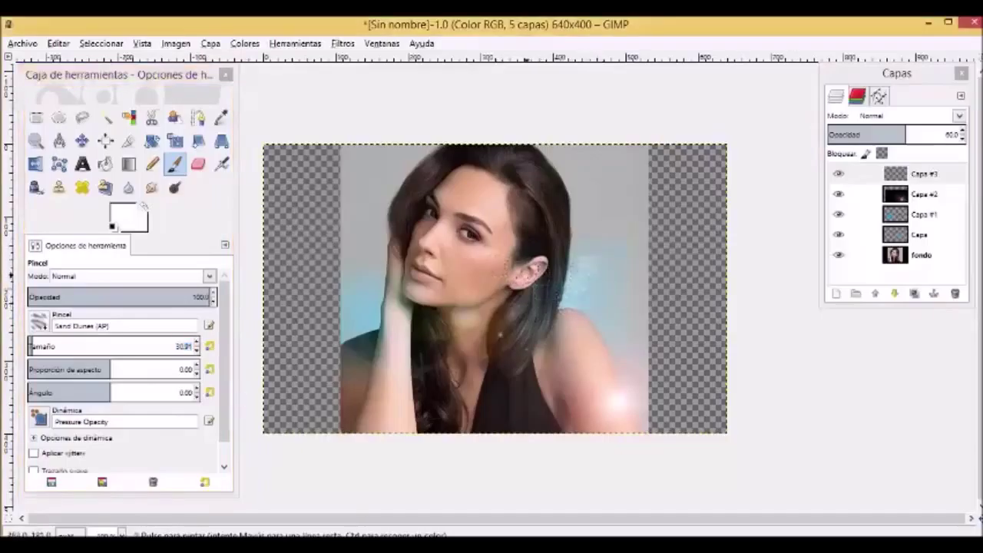
left_click_drag(574, 266, 591, 204)
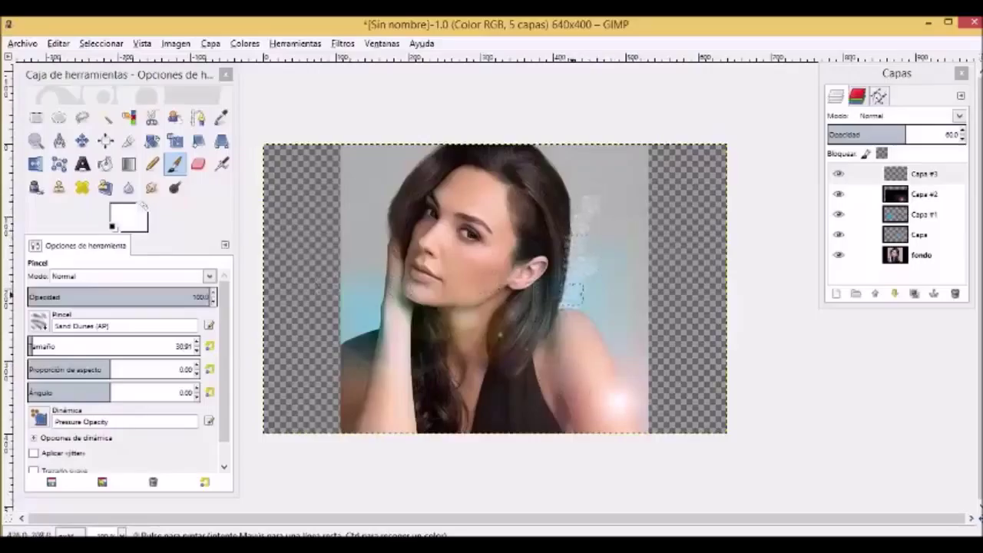
key("ctrl+z")
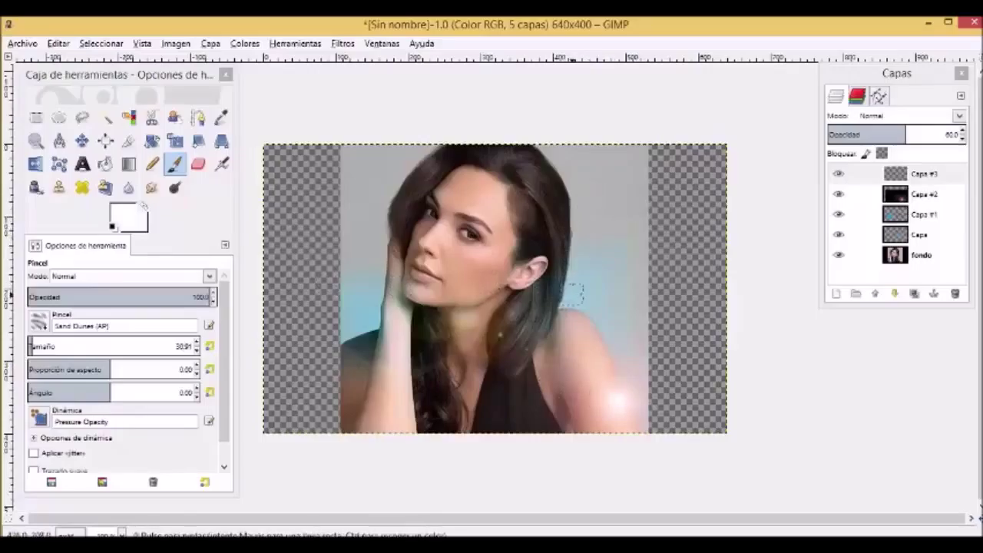
Choose the Vegetation 01 brush for the Paintbrush and set its size to 34.40
left_click(39, 321)
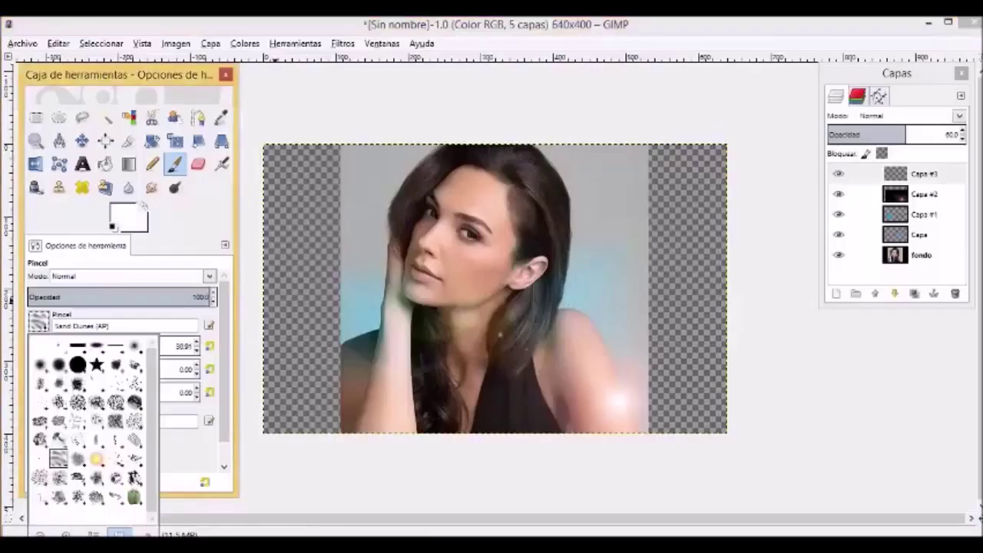
left_click(66, 534)
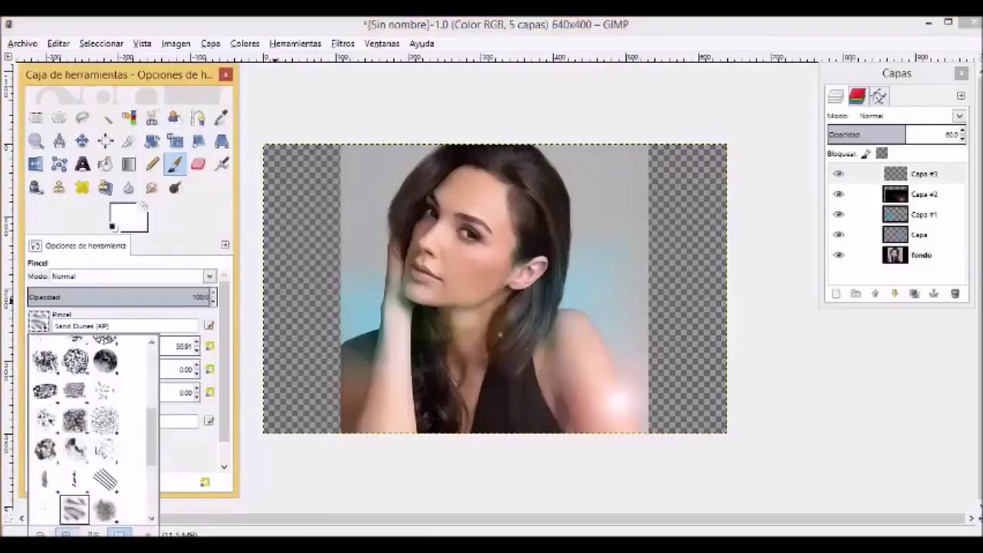
scroll(92, 430, "down", 2)
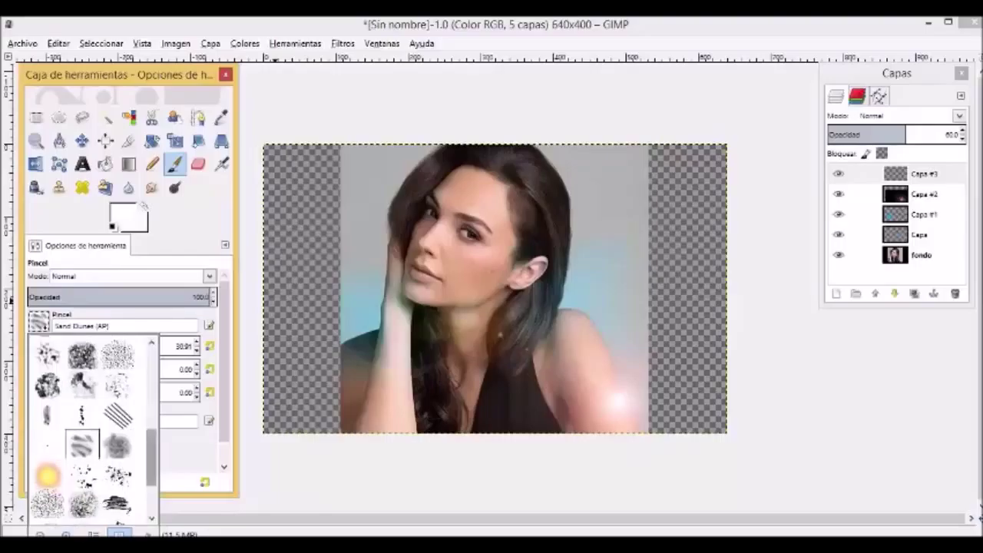
scroll(93, 430, "down", 3)
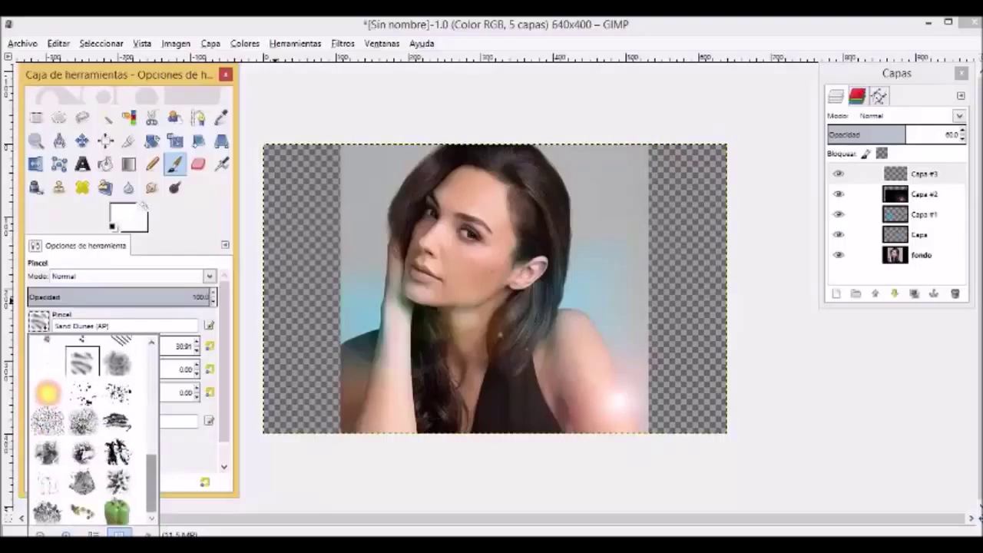
left_click(117, 483)
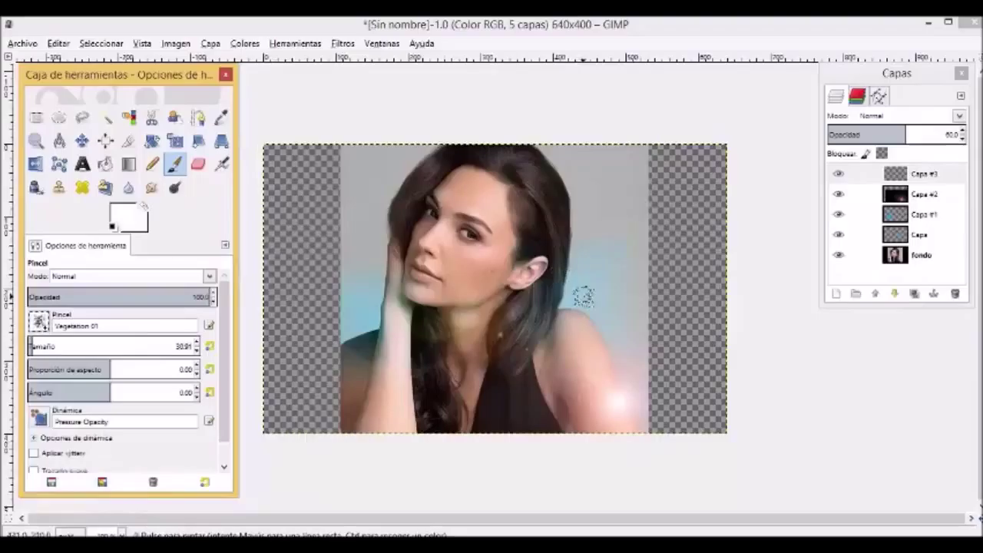
left_click_drag(153, 351, 177, 346)
type("34.4")
Lower the opacity of Capa #3 to 22.5 and paint a white Vegetation 01 stroke upward from the shoulder beside the hair
left_click_drag(590, 281, 612, 246)
key("ctrl+z")
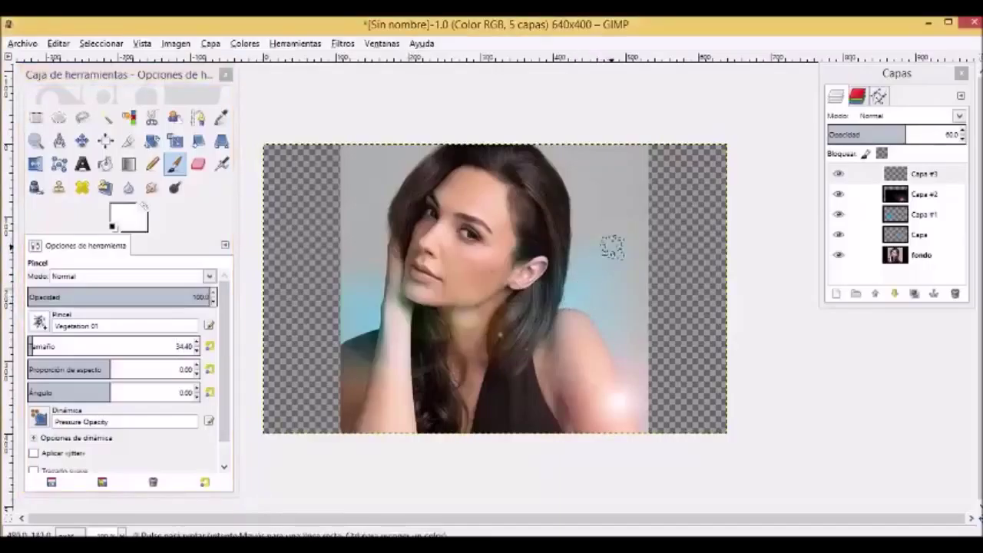
left_click_drag(906, 138, 871, 134)
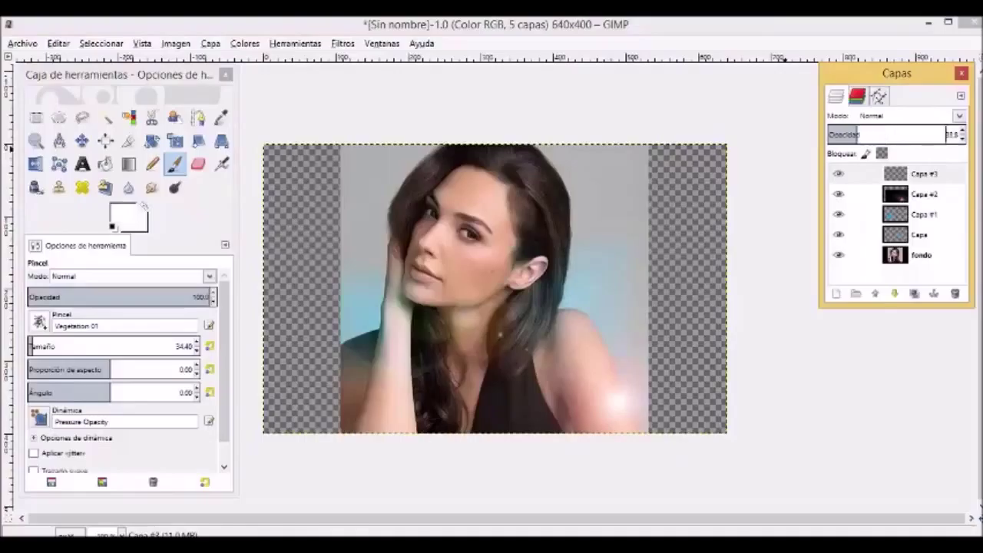
left_click_drag(565, 308, 599, 231)
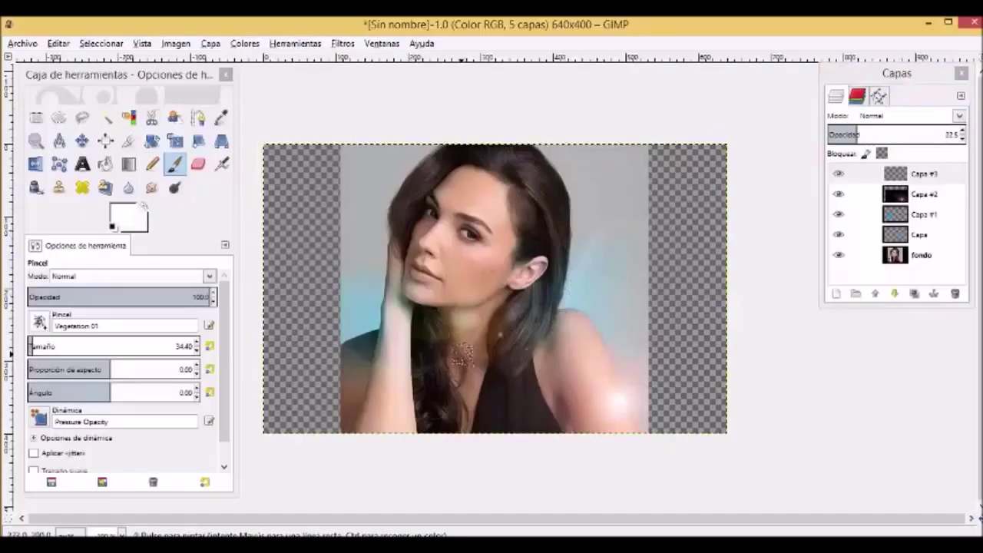
left_click(272, 547)
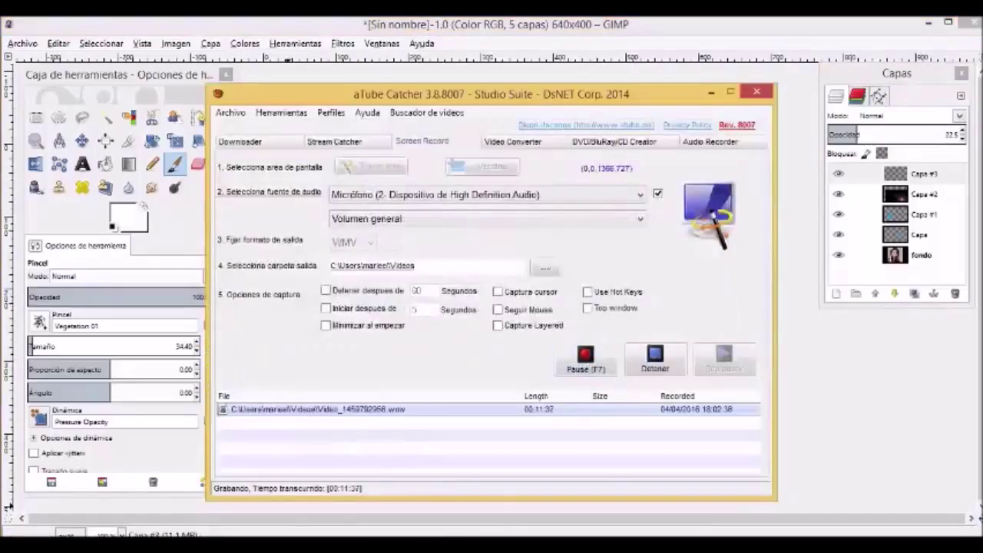
left_click(898, 372)
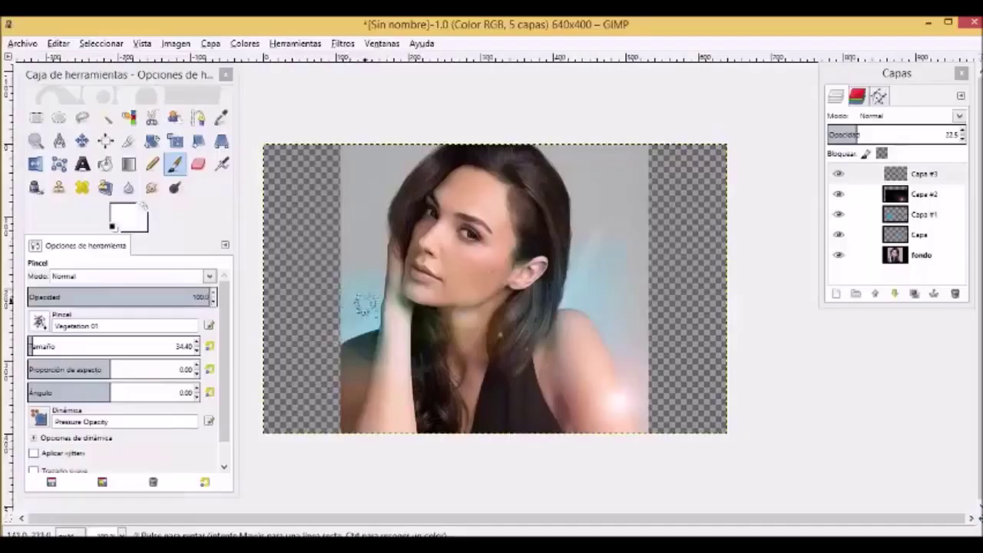
Set up the gradient tool with the Radial shape, using the foreground-to-transparent gradient
left_click(128, 164)
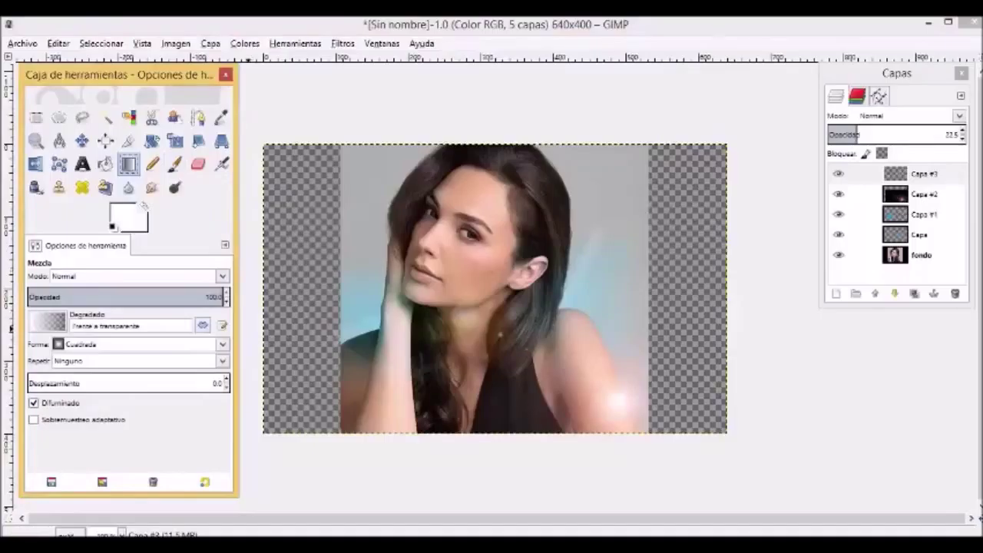
left_click(139, 344)
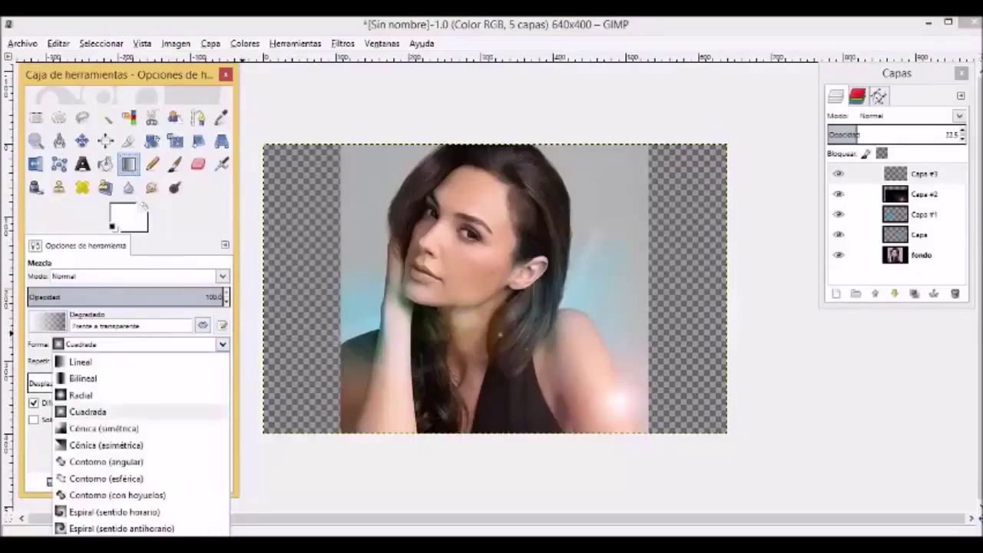
left_click(80, 362)
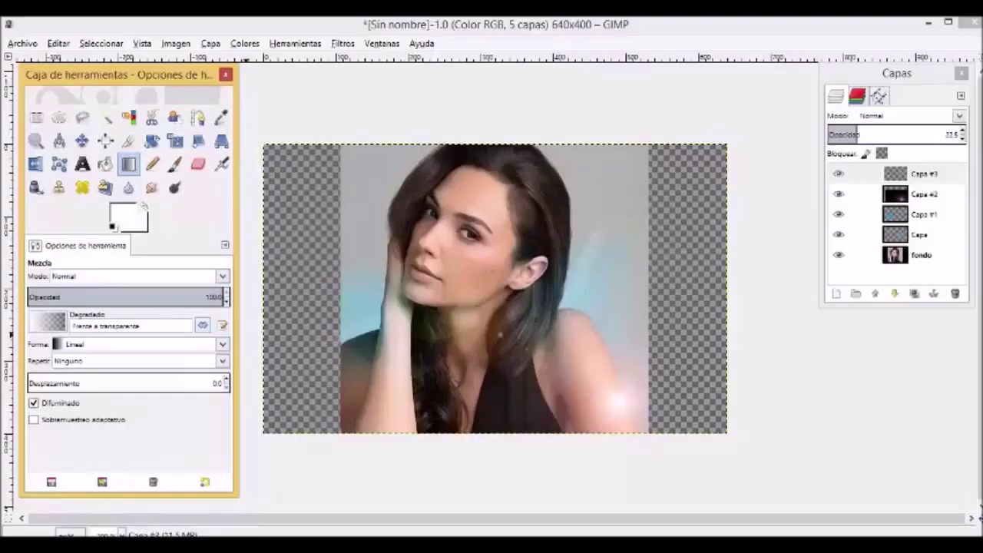
left_click(138, 344)
left_click(80, 394)
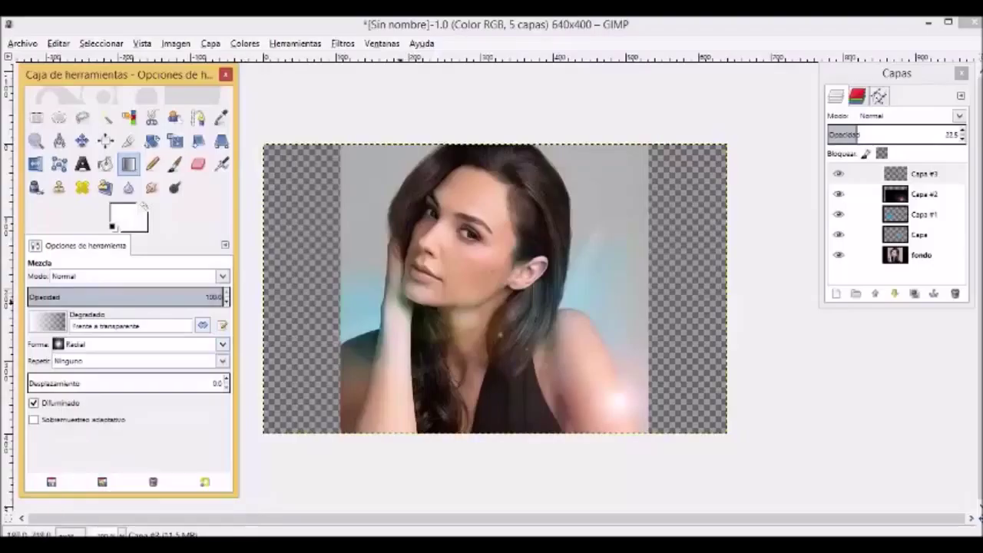
Draw a white radial gradient on Capa #3 beside the woman's raised arm, keeping the foreground colour at ffffff
left_click_drag(375, 323, 375, 323)
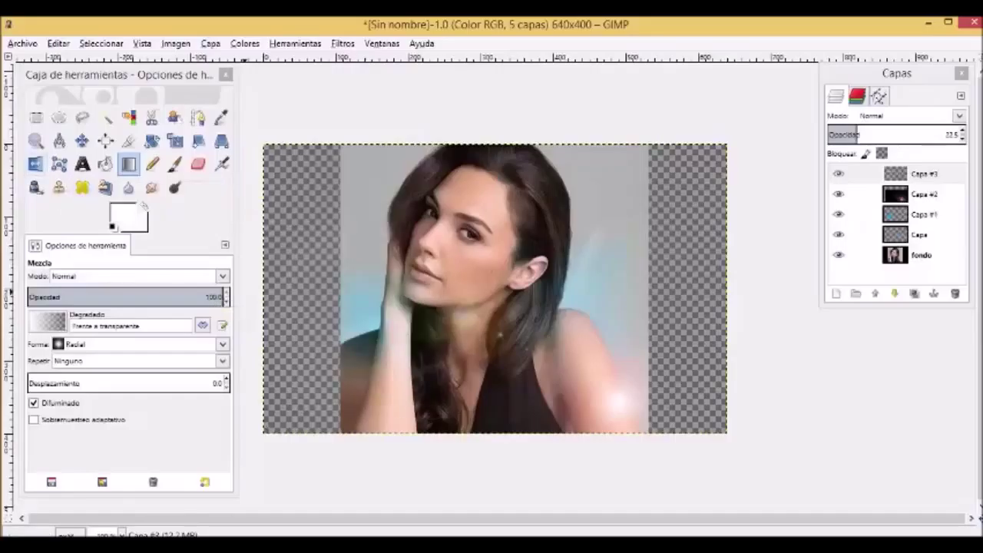
left_click(127, 216)
left_click_drag(133, 265, 134, 269)
left_click(187, 348)
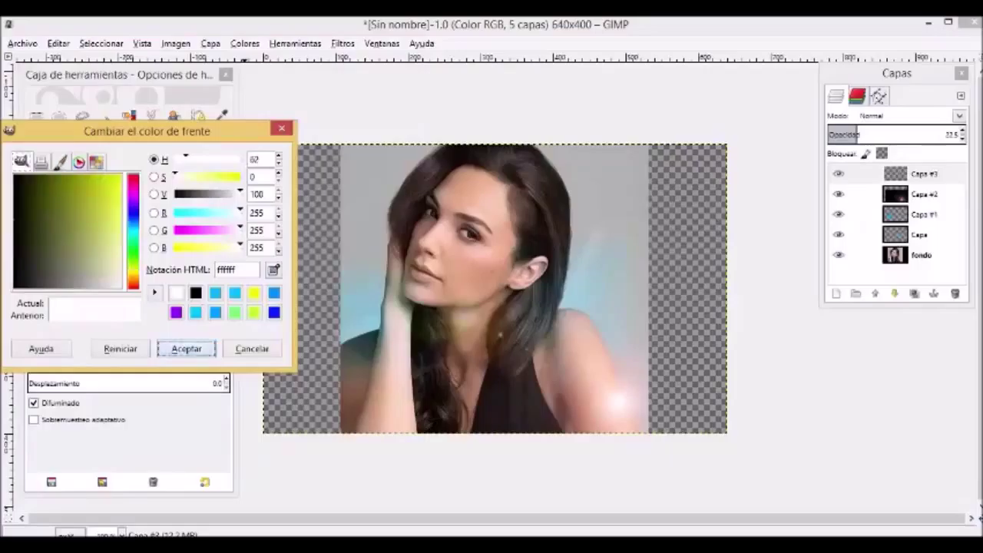
left_click_drag(378, 326, 347, 253)
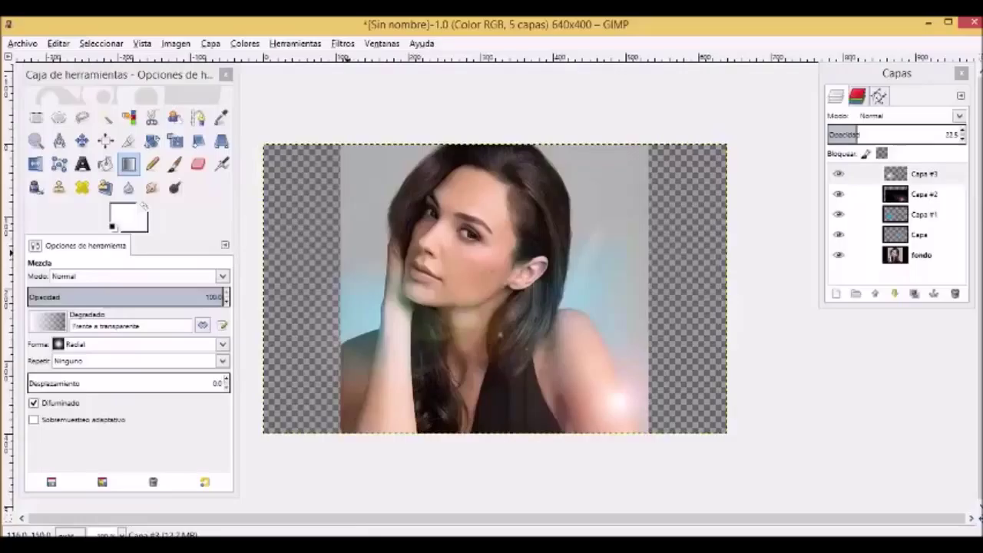
Set the foreground colour to yellow (fffc00)
left_click(126, 218)
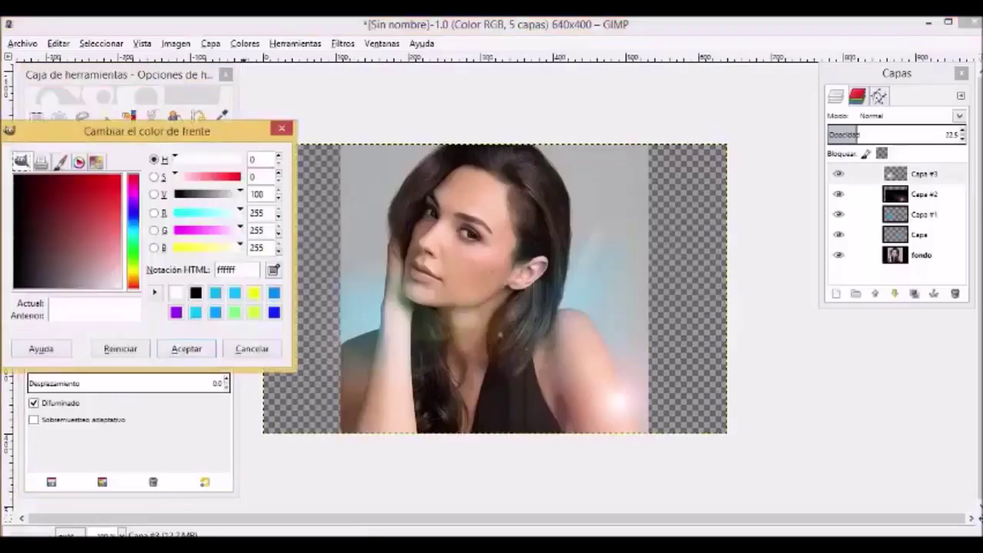
left_click(133, 270)
left_click_drag(104, 256, 122, 175)
left_click(186, 348)
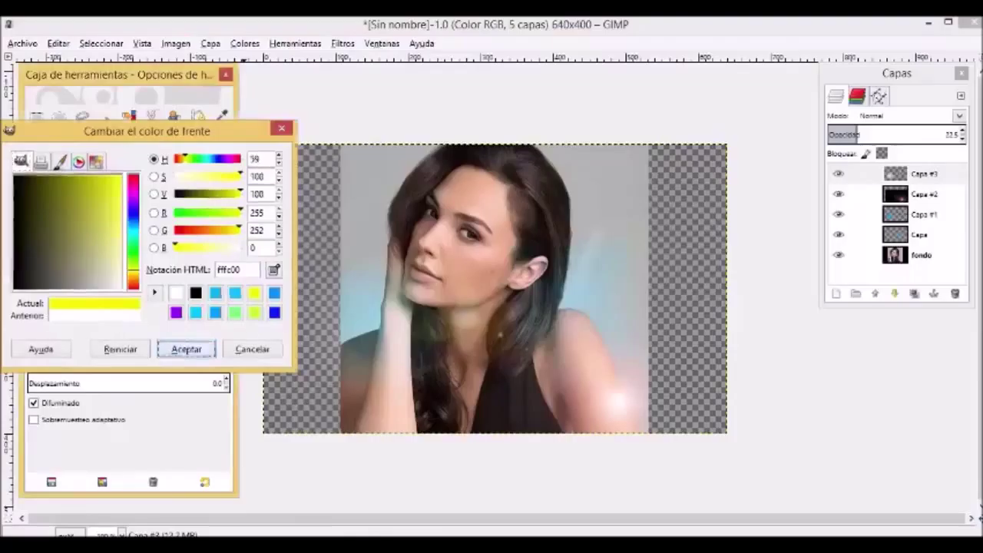
left_click(185, 349)
Add yellow radial gradients on Capa #3 by the raised arm, shoulder and upper hair, and set the layer's mode to Solapar
left_click_drag(342, 247, 378, 323)
left_click_drag(562, 304, 608, 236)
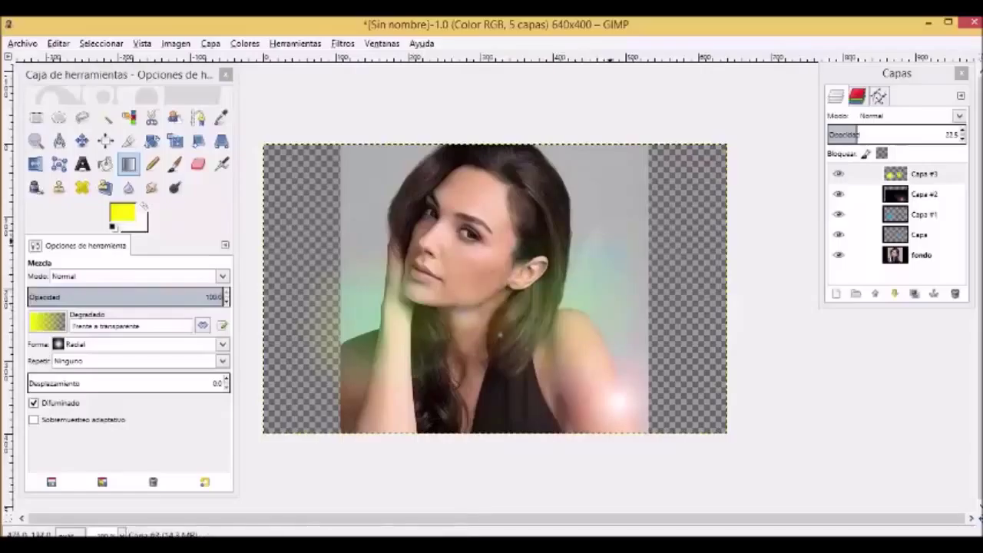
left_click_drag(397, 179, 383, 148)
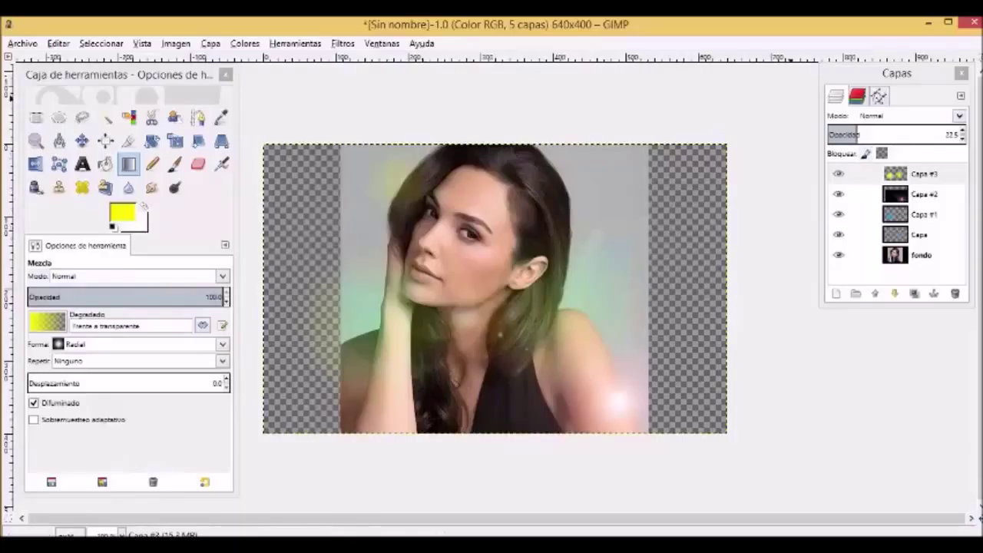
left_click(959, 115)
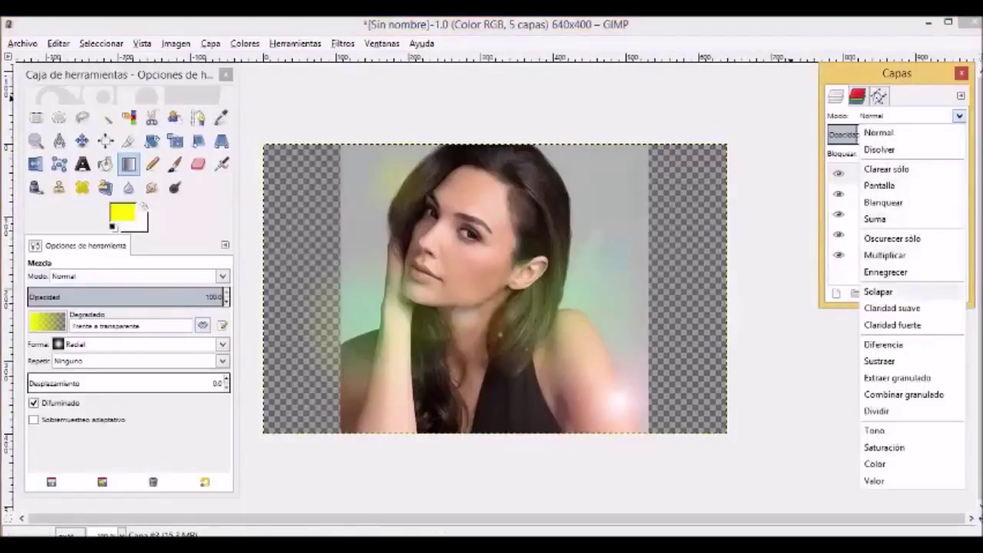
left_click(878, 292)
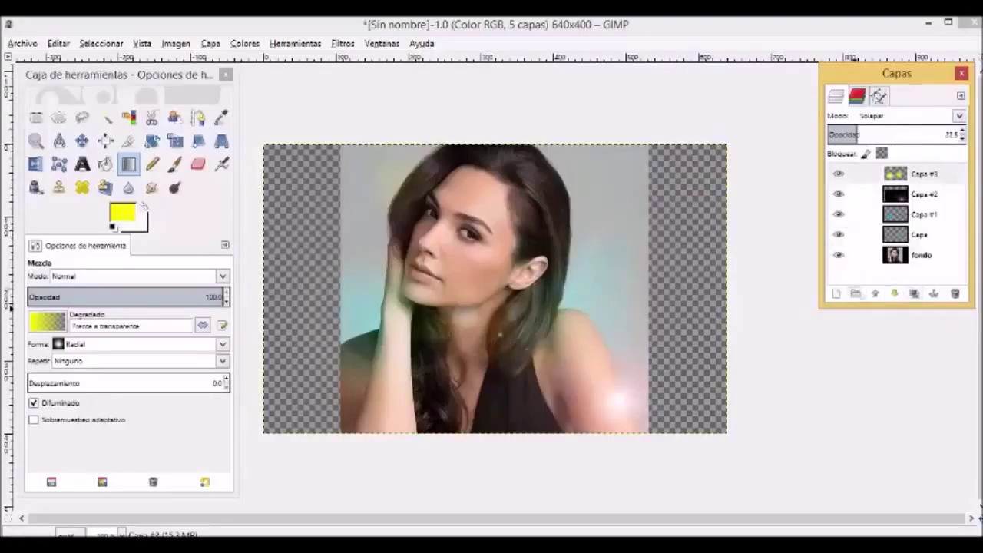
Create a transparent 640 x 400 layer and draw a large yellow radial gradient over the woman's raised arm
left_click(836, 293)
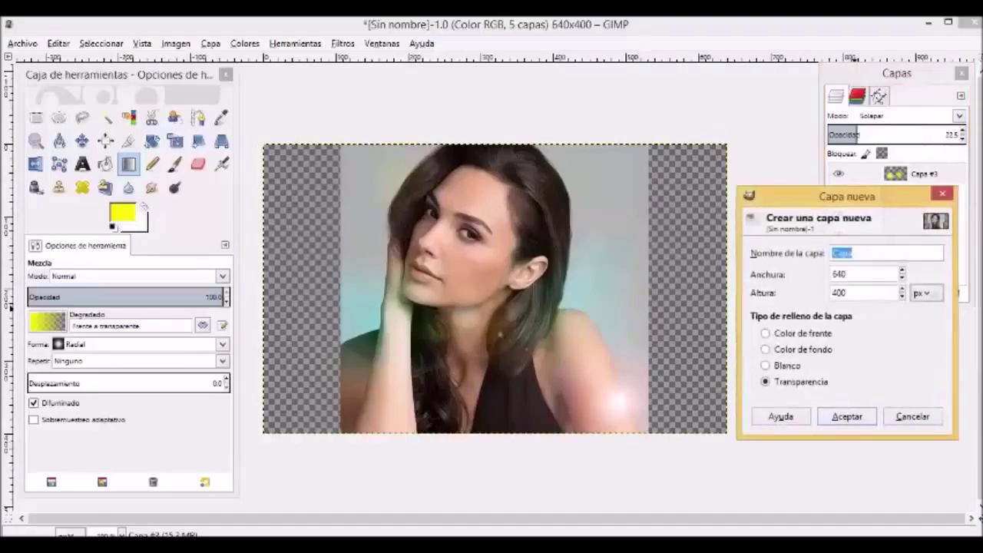
left_click(846, 416)
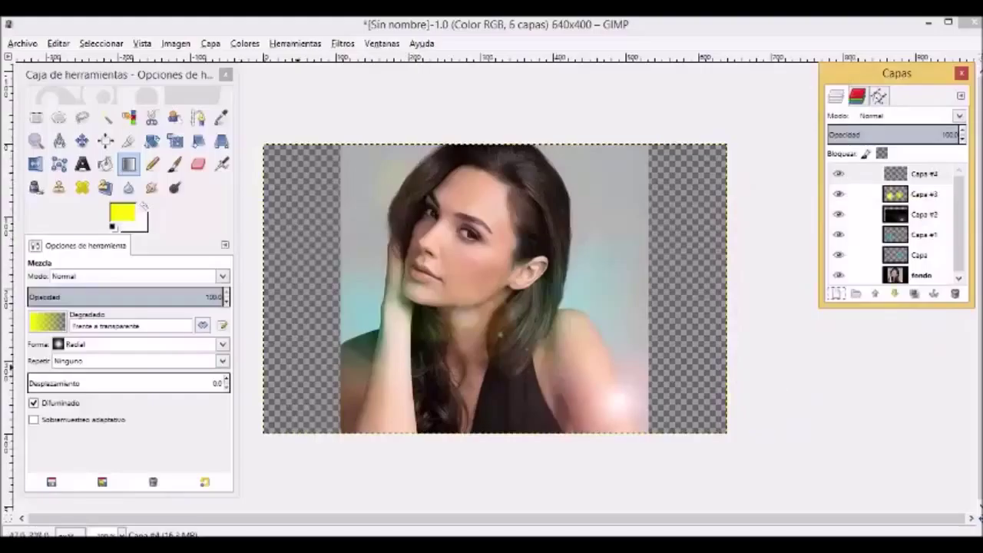
left_click_drag(339, 242, 377, 326)
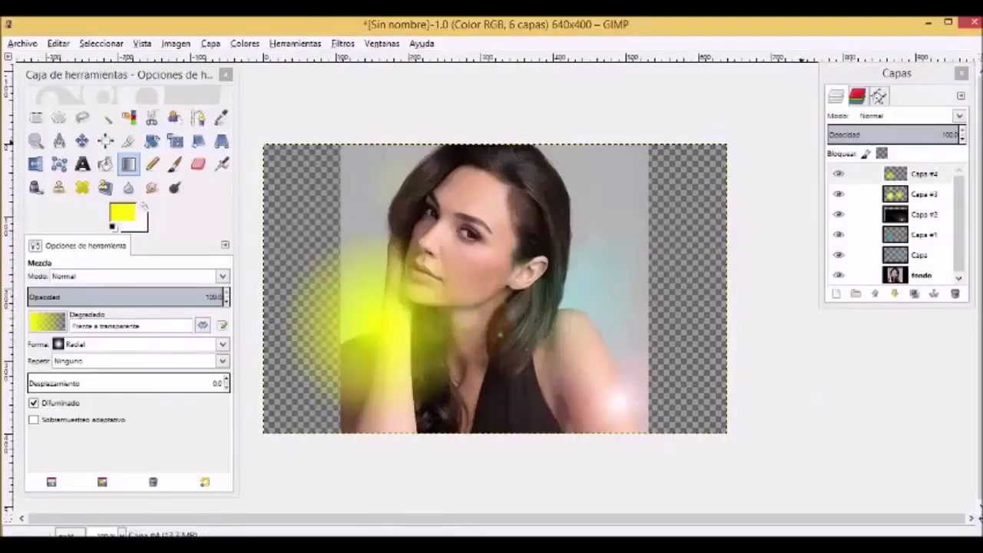
Set Capa #4 to Solapar mode and add yellow radial gradients beside the hair above the shoulder and near the top of the head
left_click(914, 116)
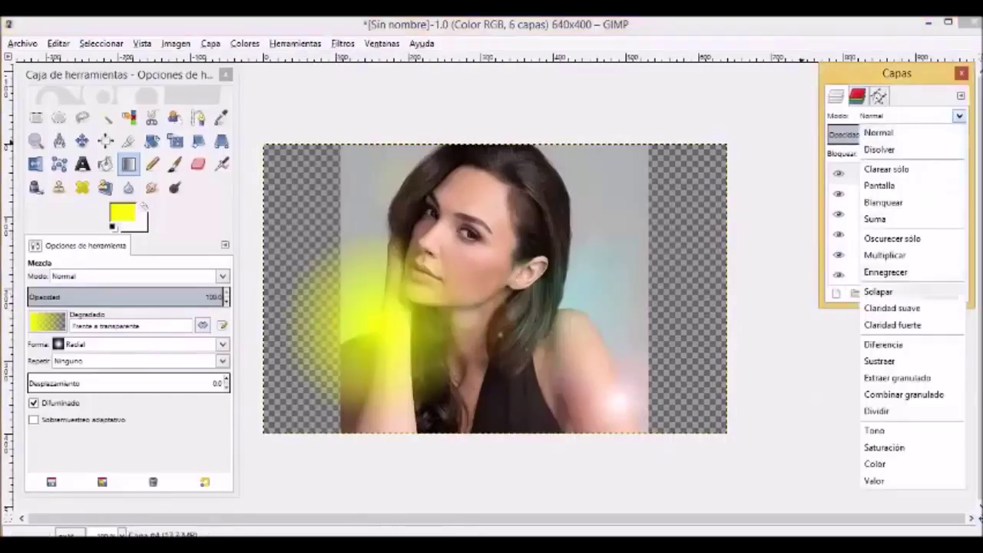
left_click(871, 412)
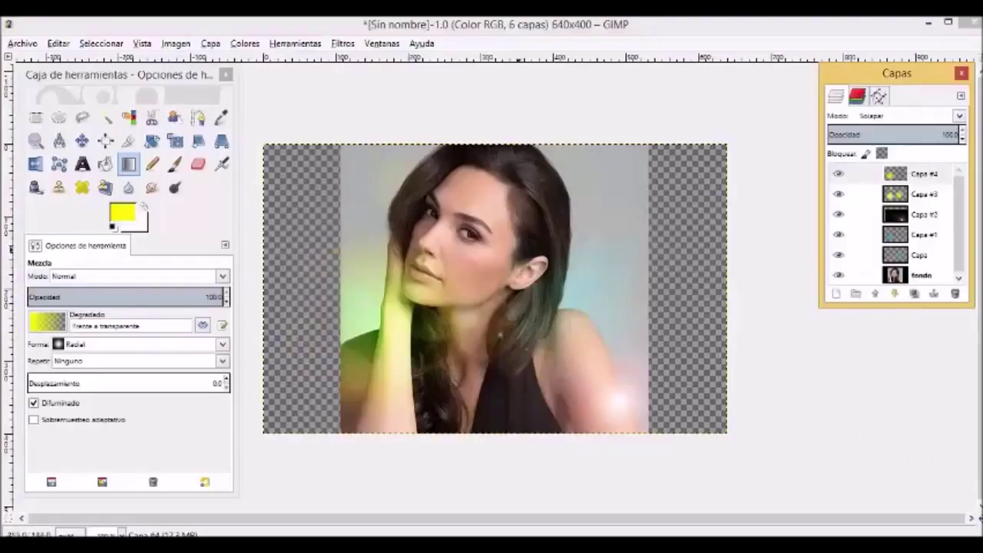
left_click_drag(568, 296, 620, 229)
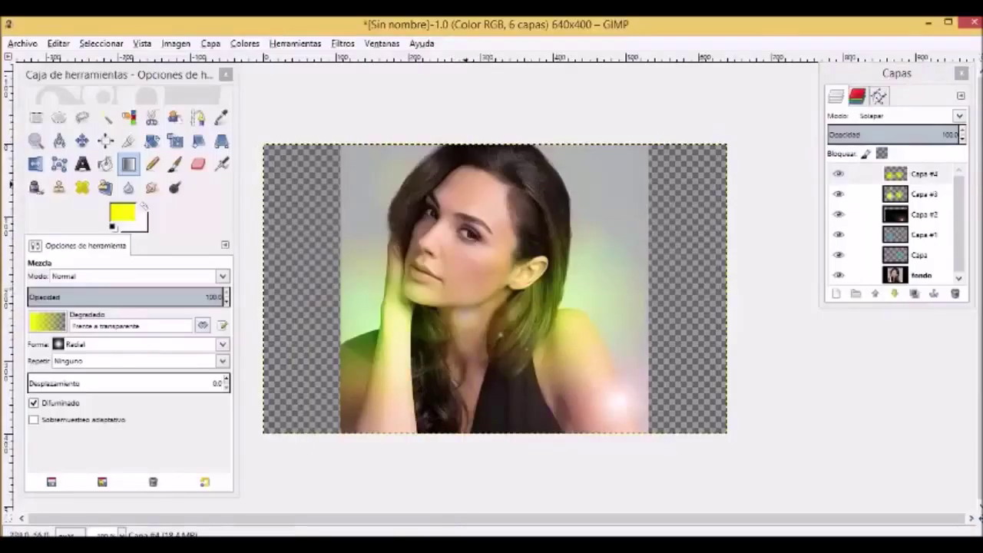
left_click_drag(541, 152, 599, 143)
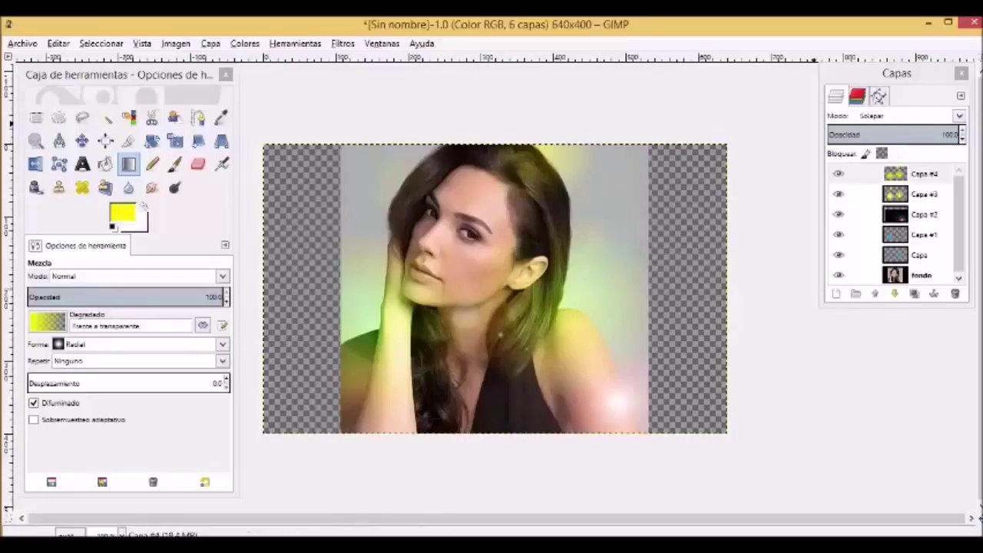
Try a lower opacity on Capa #4, and undo it together with the two preceding changes
left_click_drag(957, 134, 914, 135)
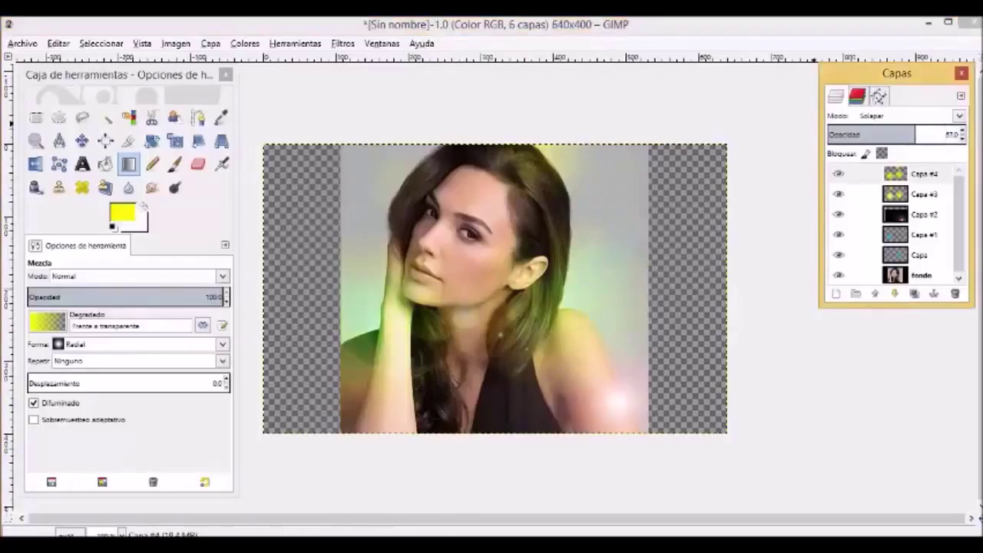
key("ctrl+z")
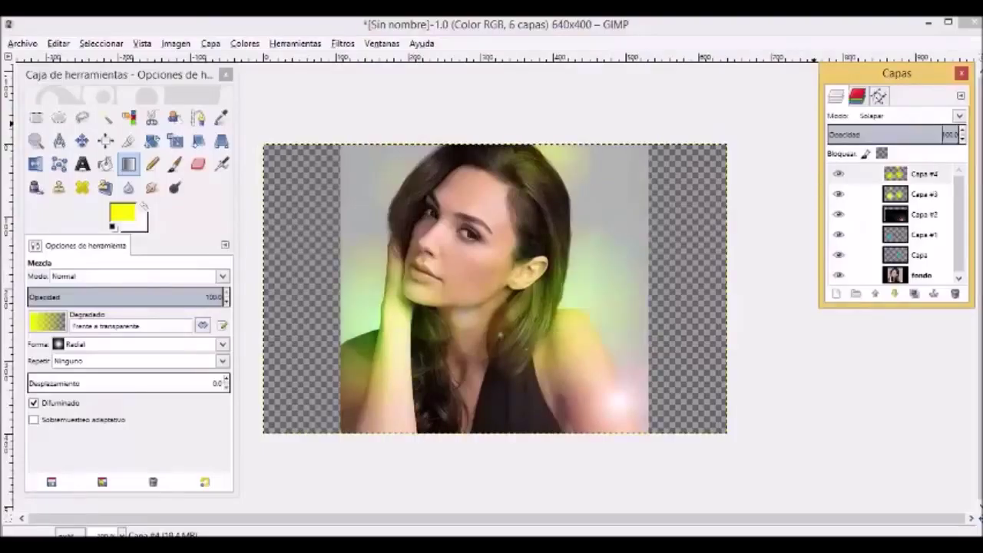
key("ctrl+z")
key("ctrl+z")
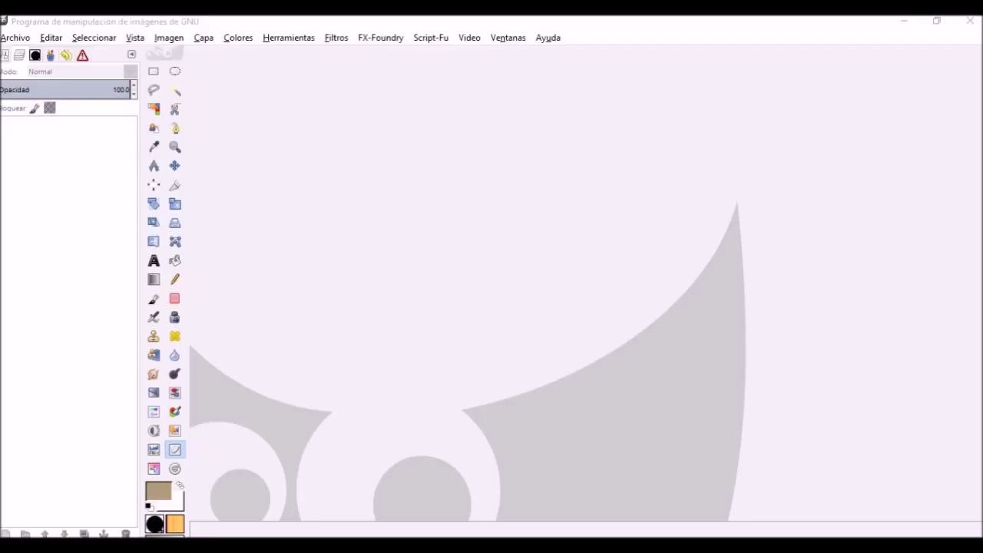
Open the image Luke_skywalker_render_by_aracnify-d92wav8.png from the Desktop
left_click(15, 38)
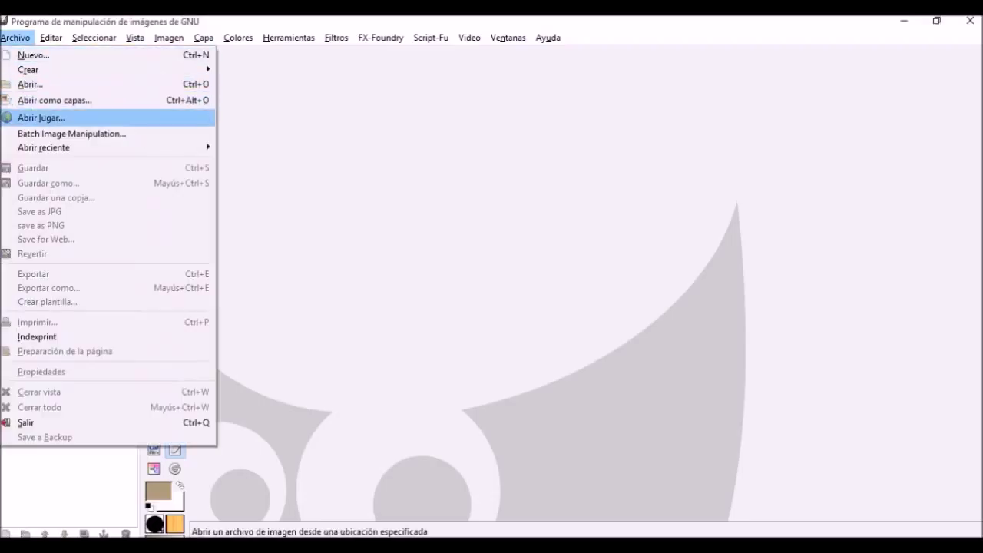
key("Return")
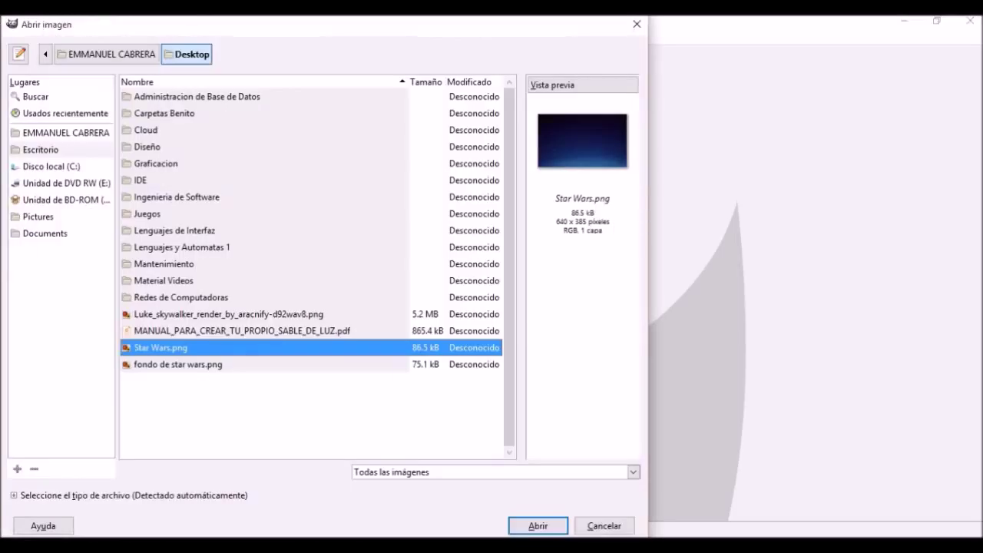
left_click(229, 314)
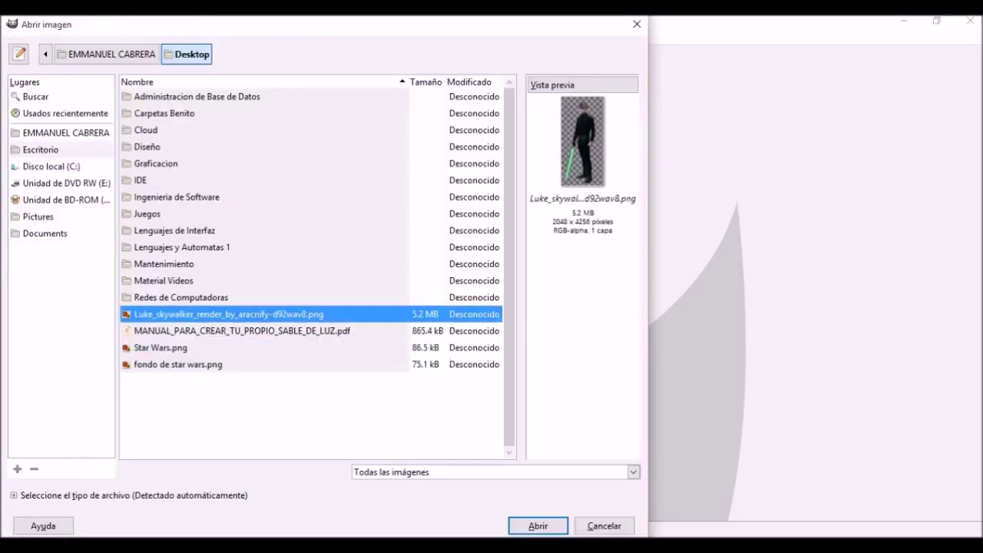
left_click(539, 526)
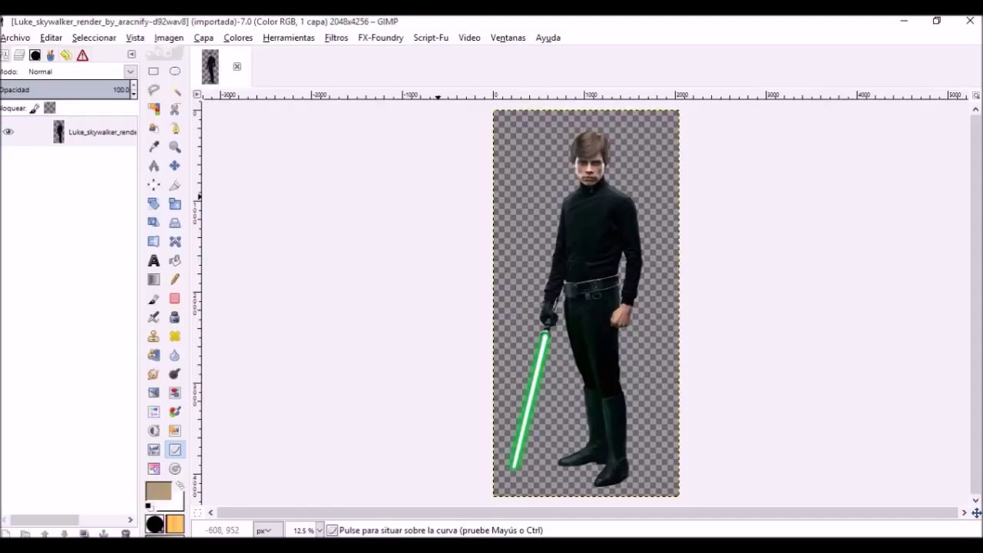
Add Star Wars.png from the Desktop as a layer and move it below the Luke_skywalker_render layer
left_click(93, 133)
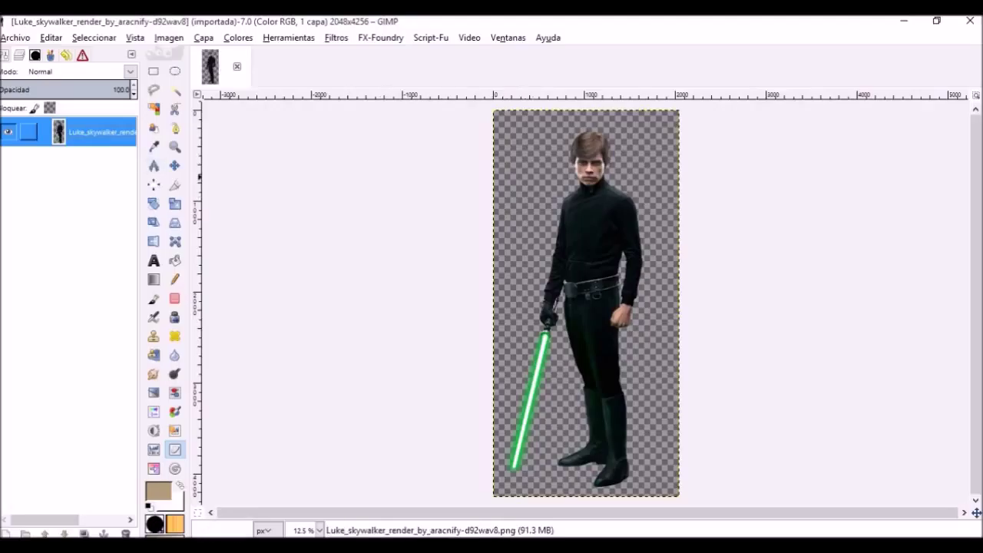
left_click(15, 37)
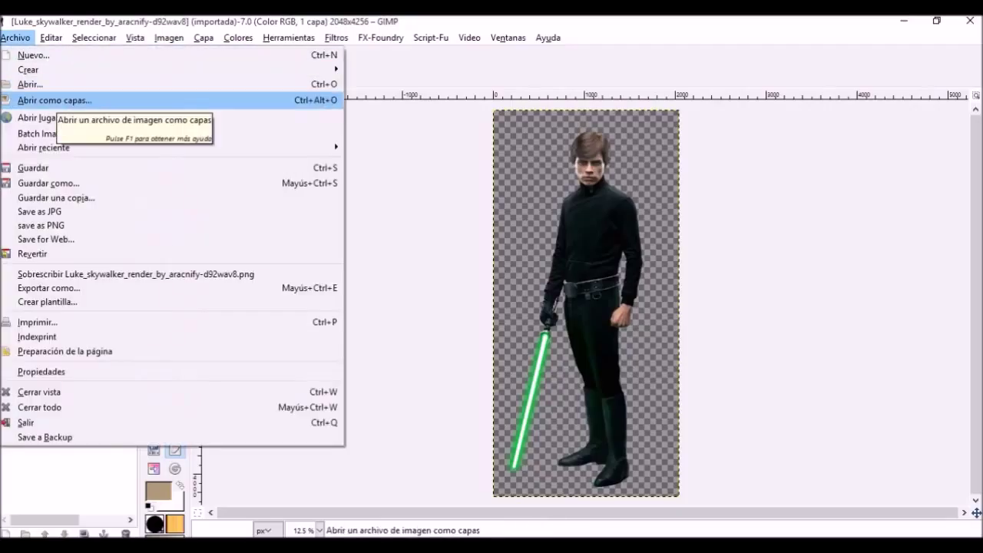
left_click(53, 100)
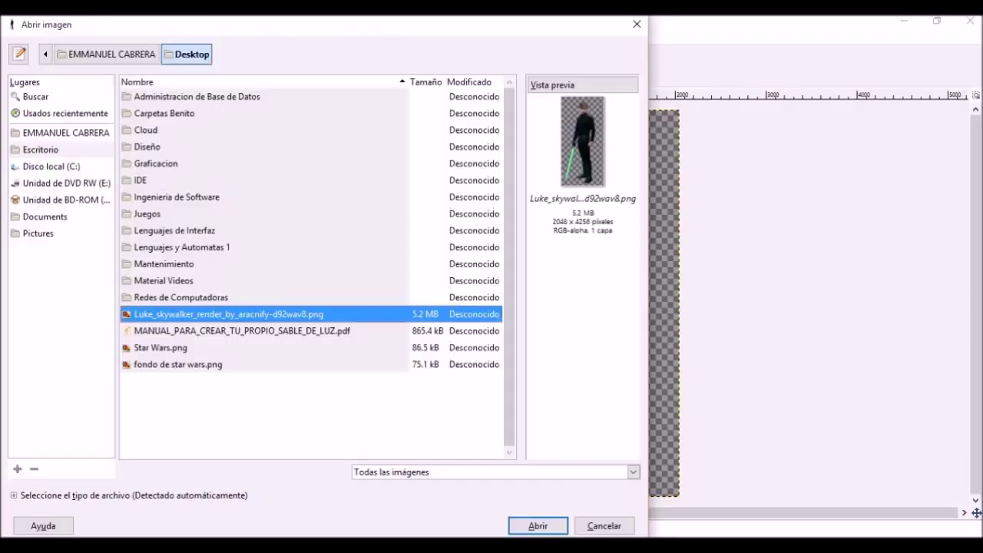
left_click(178, 364)
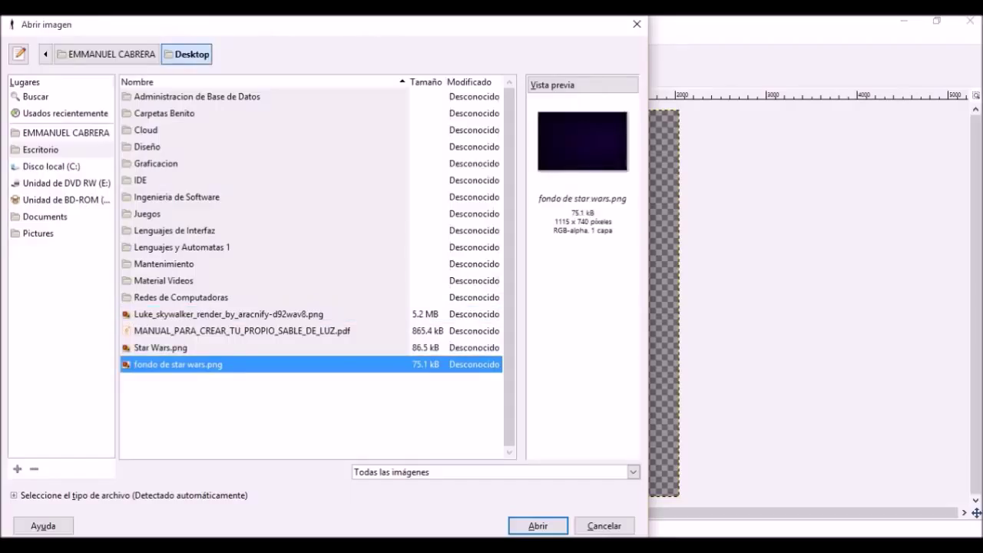
left_click(160, 348)
left_click(537, 526)
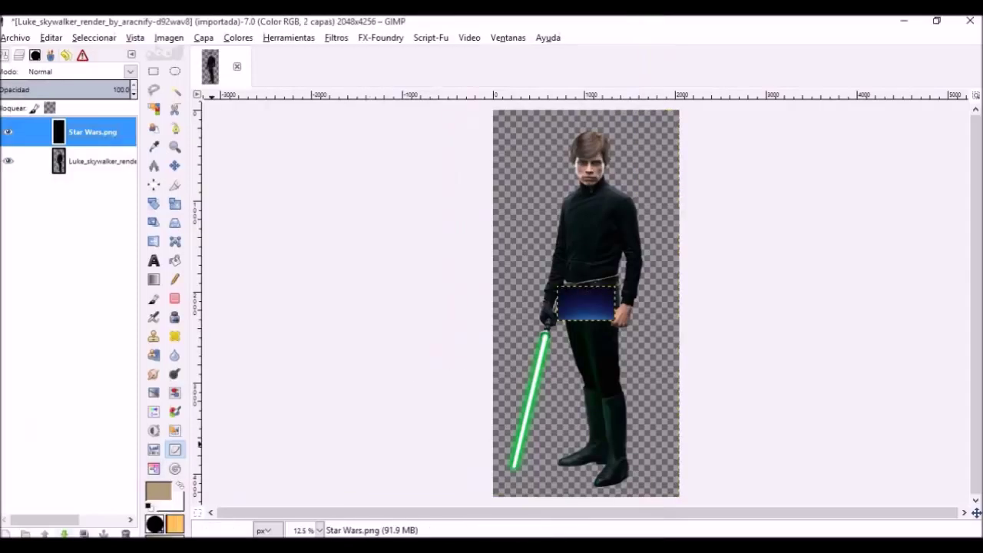
left_click(64, 533)
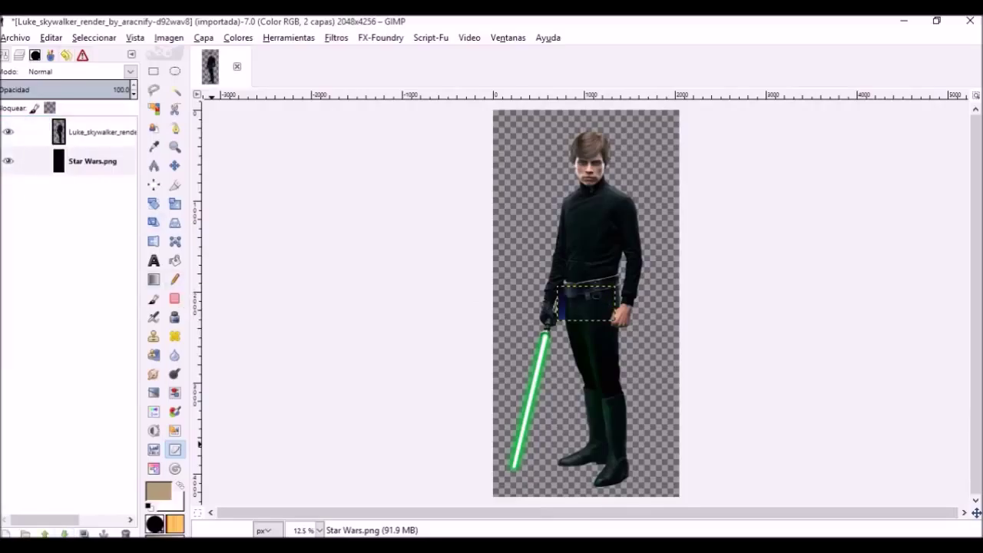
Rename the Star Wars.png layer as Fondo
left_click(92, 161)
right_click(93, 160)
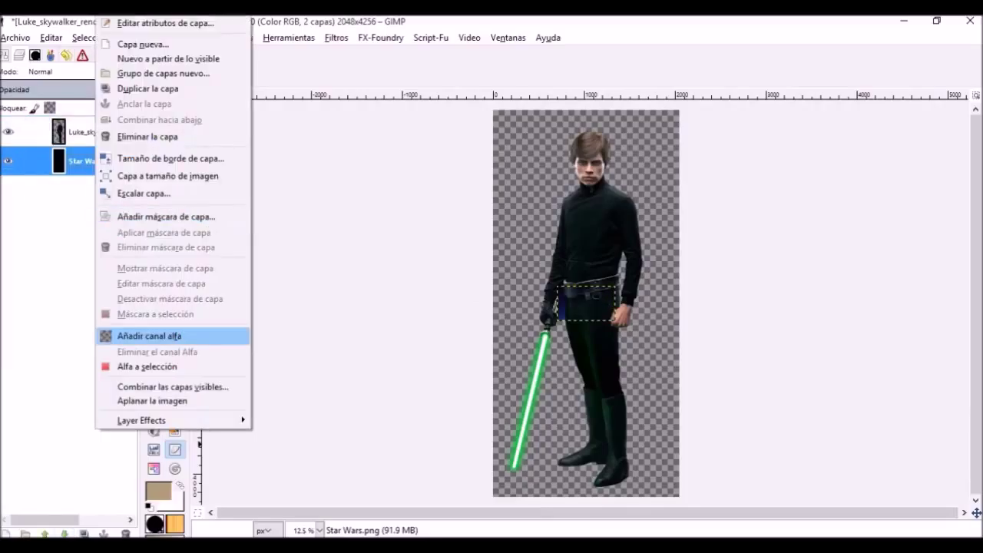
left_click(165, 23)
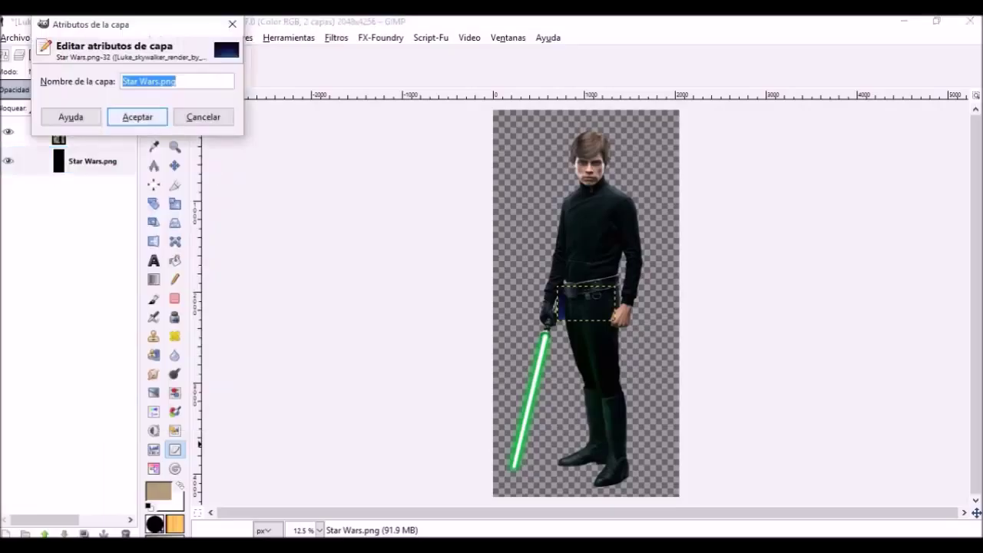
type("ondo")
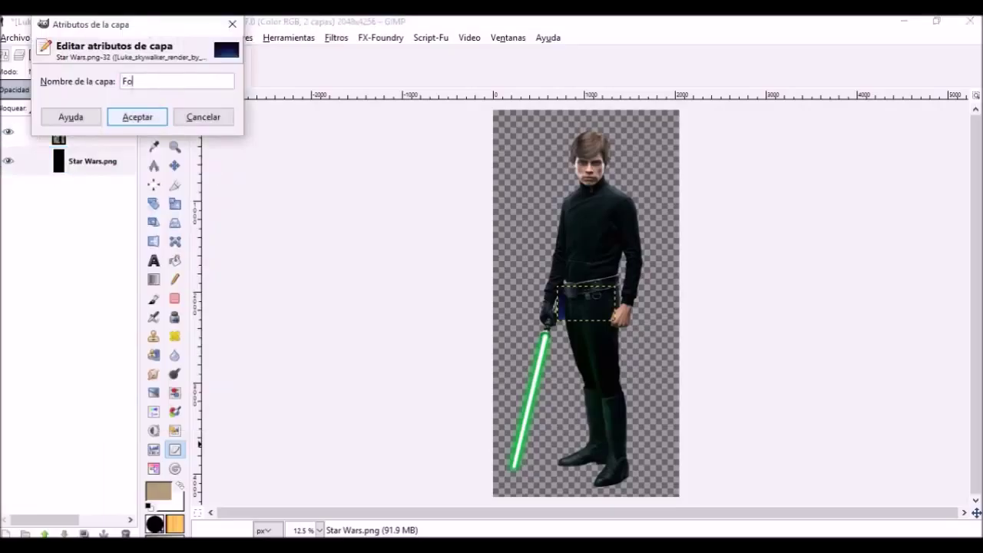
key("Return")
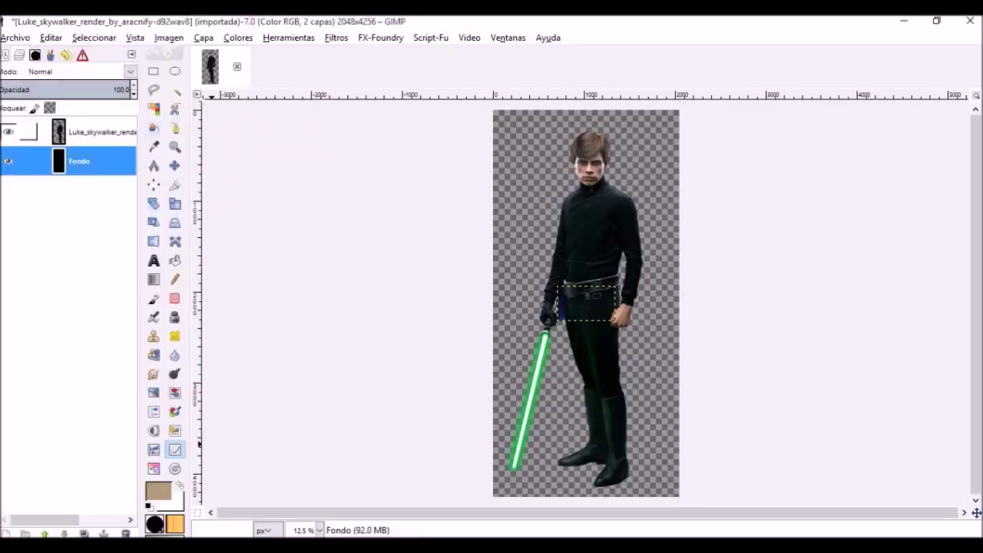
Rename the Luke_skywalker_render layer as Personaje
right_click(93, 132)
left_click(154, 140)
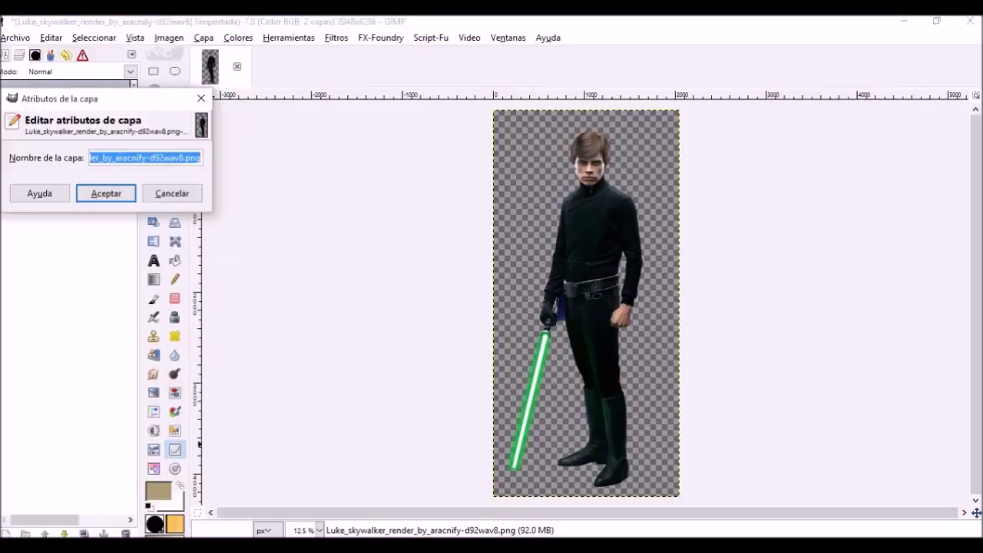
key("BackSpace")
type("Personaje")
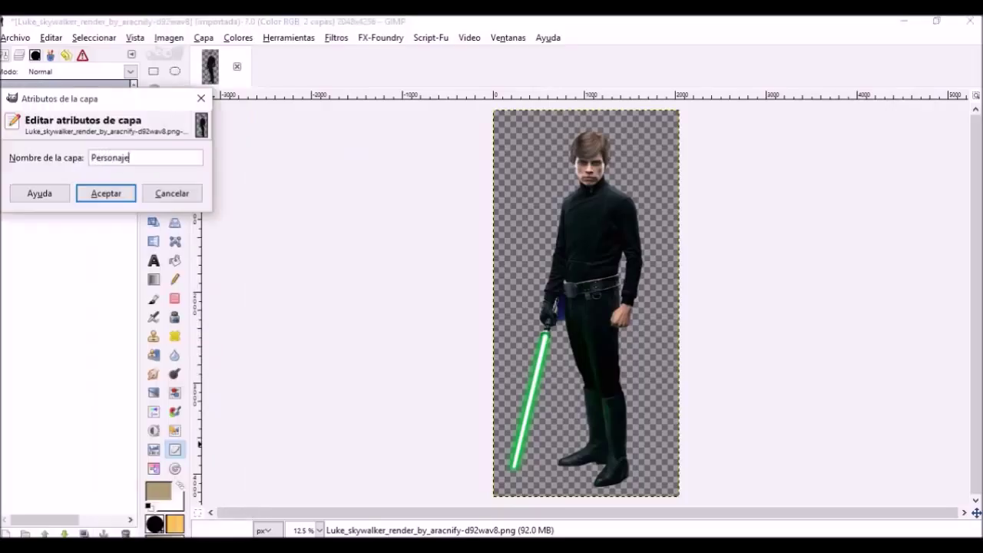
key("Return")
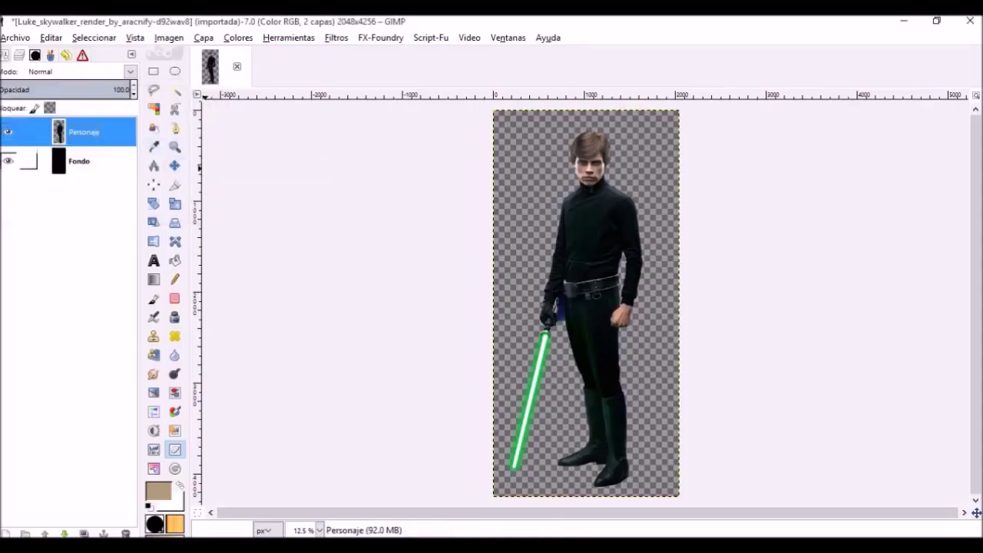
Move the Fondo layer up and to the left so it extends beside the figure's arm at waist height
left_click(28, 161)
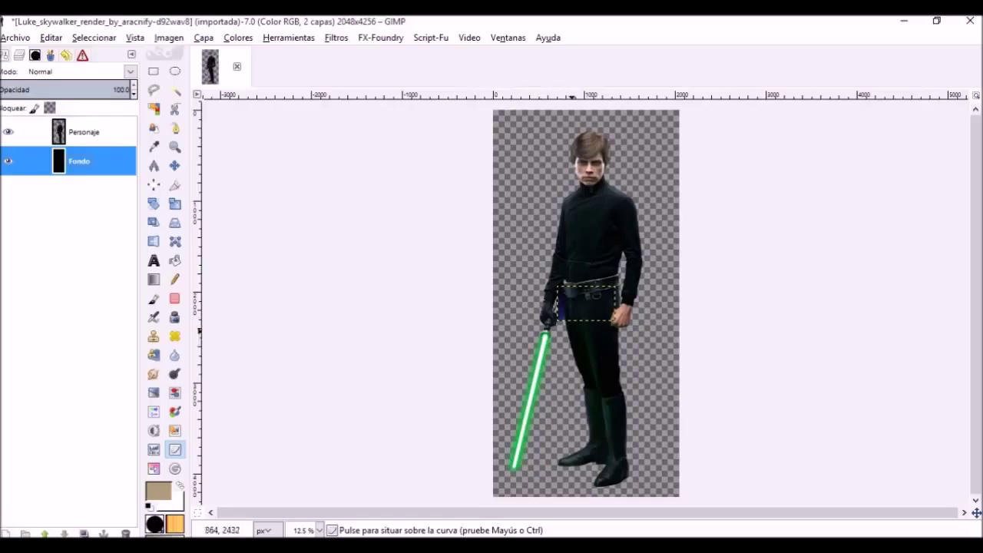
left_click(175, 165)
left_click_drag(586, 306, 552, 266)
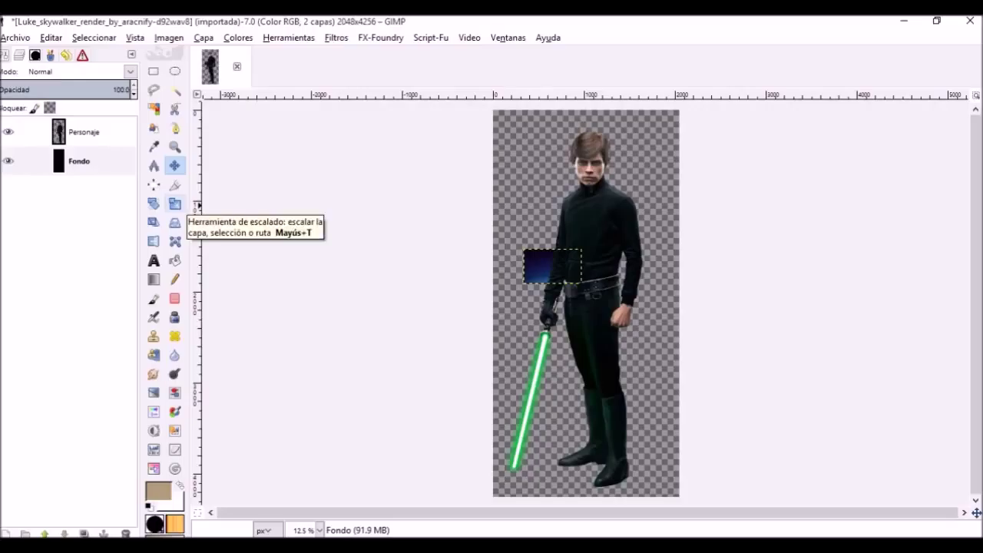
Scale the Fondo layer to about 2064 × 4273 px so it covers the whole canvas, and toggle its visibility to check it
left_click(175, 204)
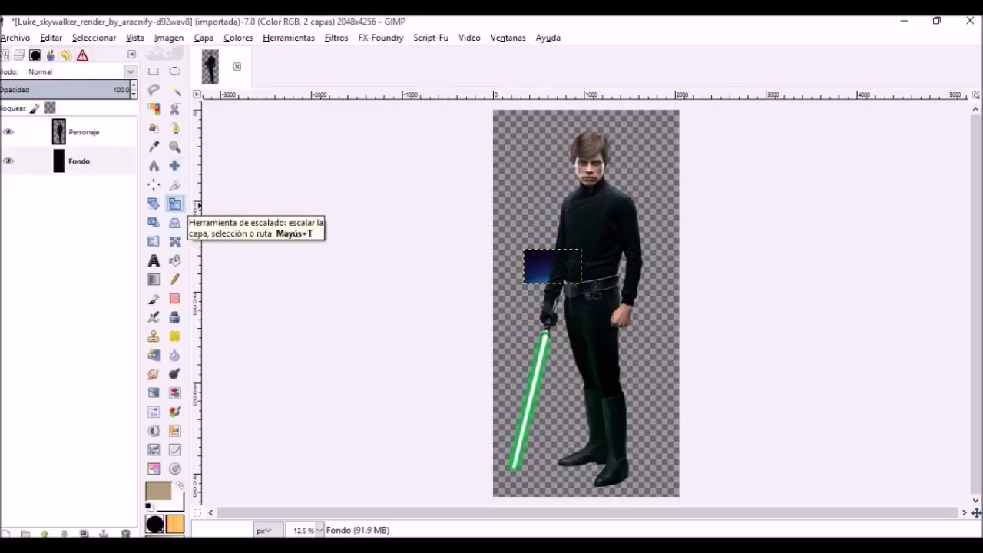
left_click(541, 264)
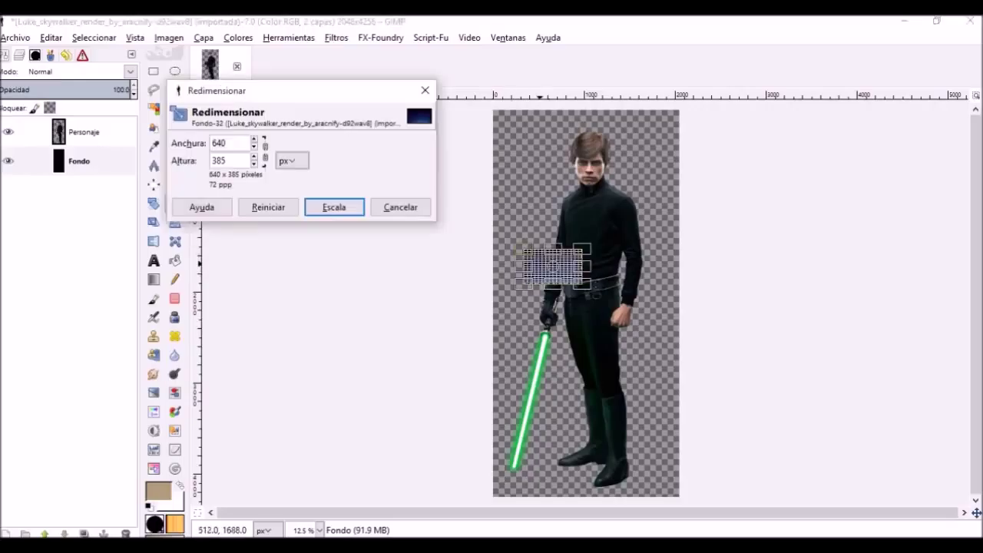
left_click_drag(581, 246, 680, 107)
left_click_drag(524, 197, 498, 199)
left_click_drag(586, 284, 587, 487)
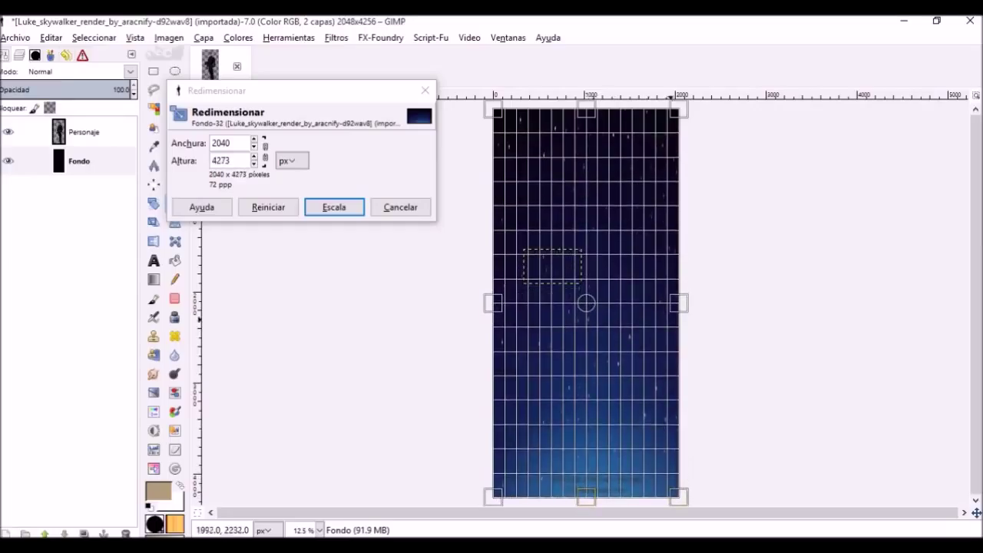
left_click_drag(688, 310, 690, 309)
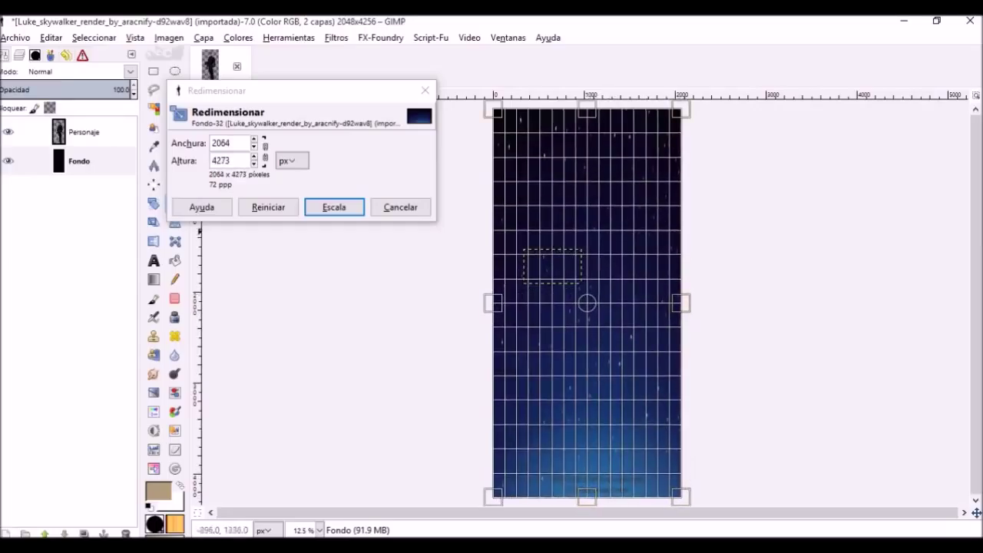
left_click(334, 208)
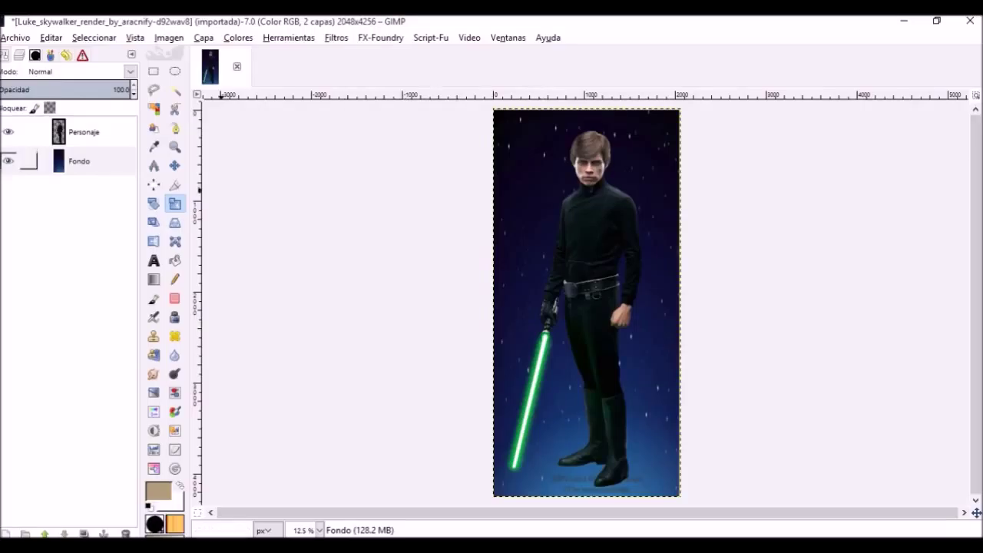
left_click(8, 160)
left_click(7, 161)
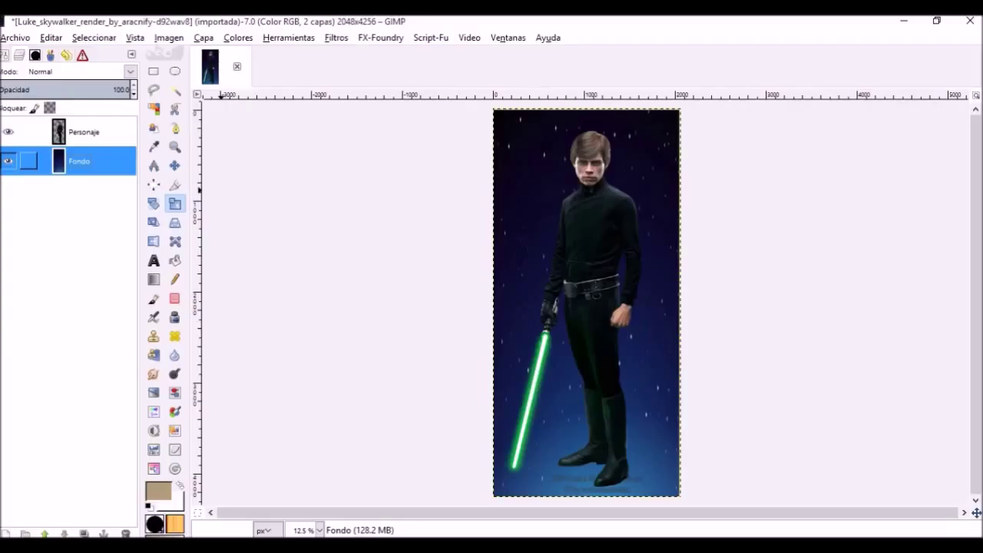
Try merging the visible layers from the Fondo layer with Expandida lo necesario, and undo the merge
right_click(74, 161)
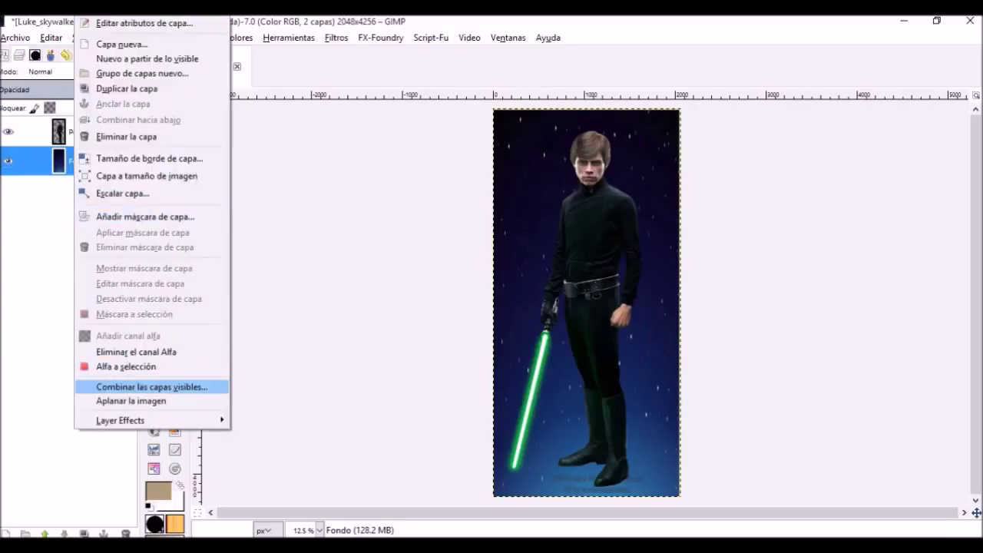
left_click(152, 387)
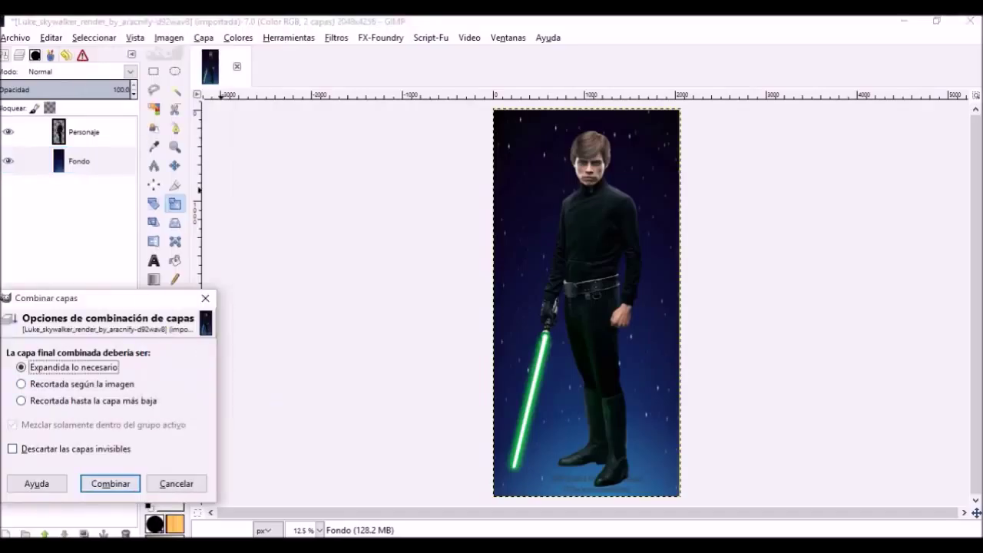
key("Return")
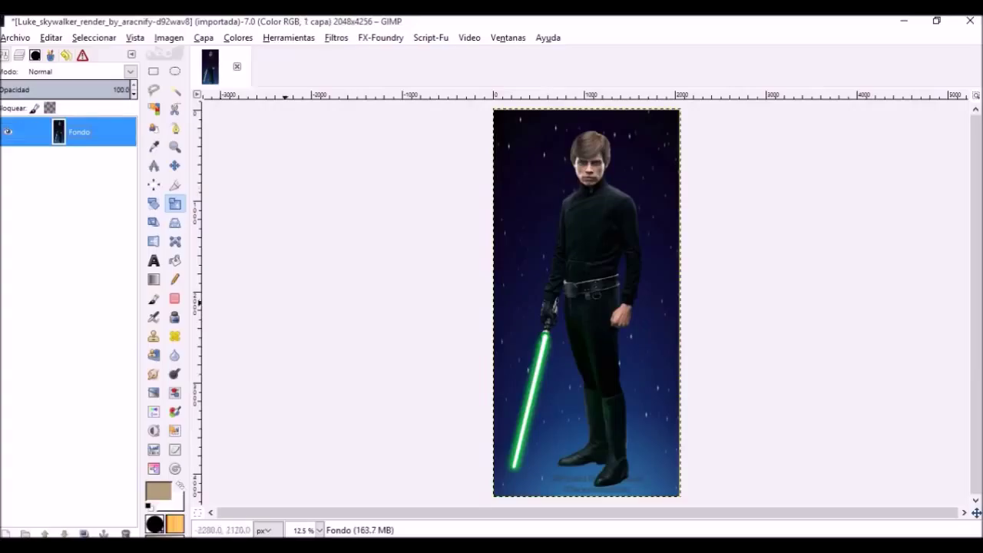
key("ctrl+z")
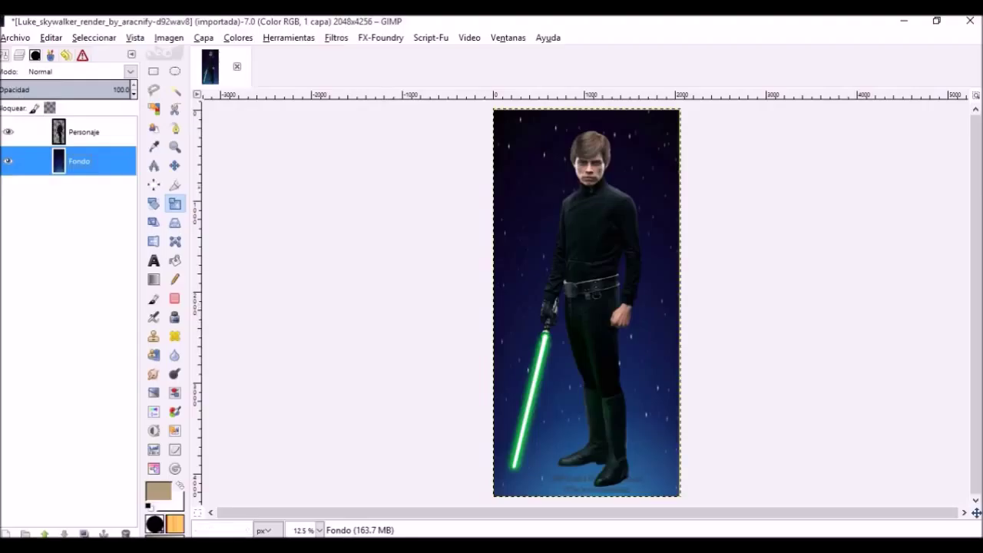
Merge the visible layers from the Personaje layer with the option Expandida lo necesario
left_click(83, 136)
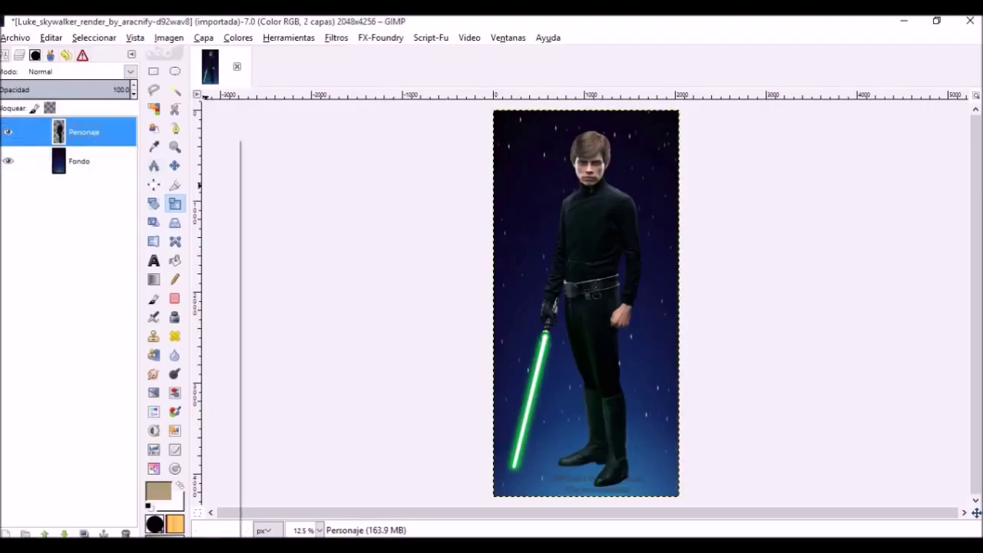
right_click(83, 136)
left_click(161, 509)
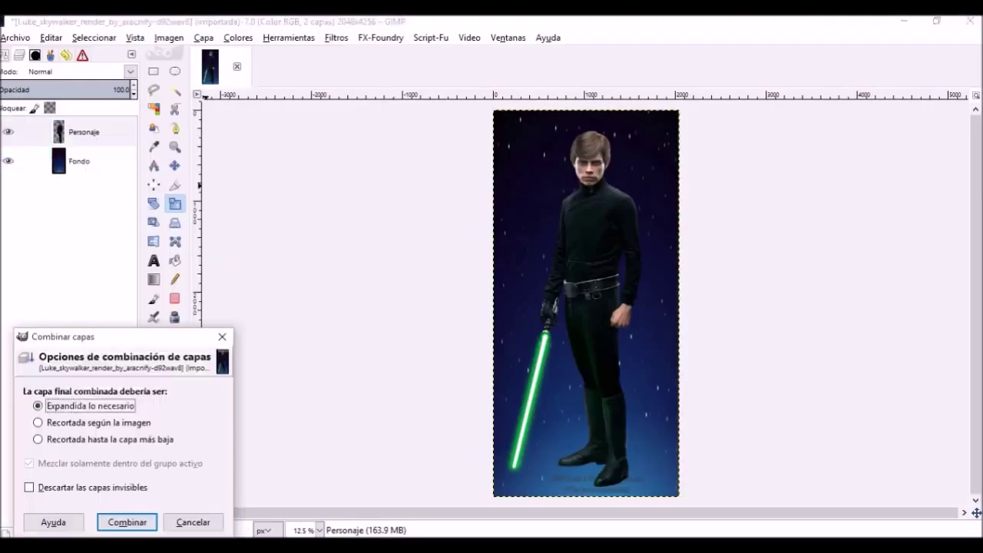
key("Return")
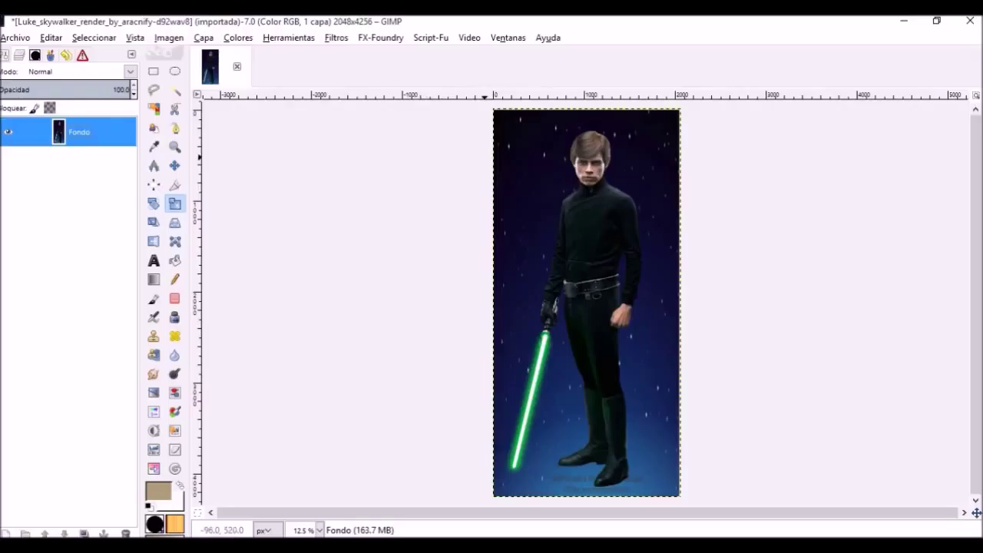
Apply a Lineal motion blur with length 5 and angle 10 to the merged layer
left_click(337, 37)
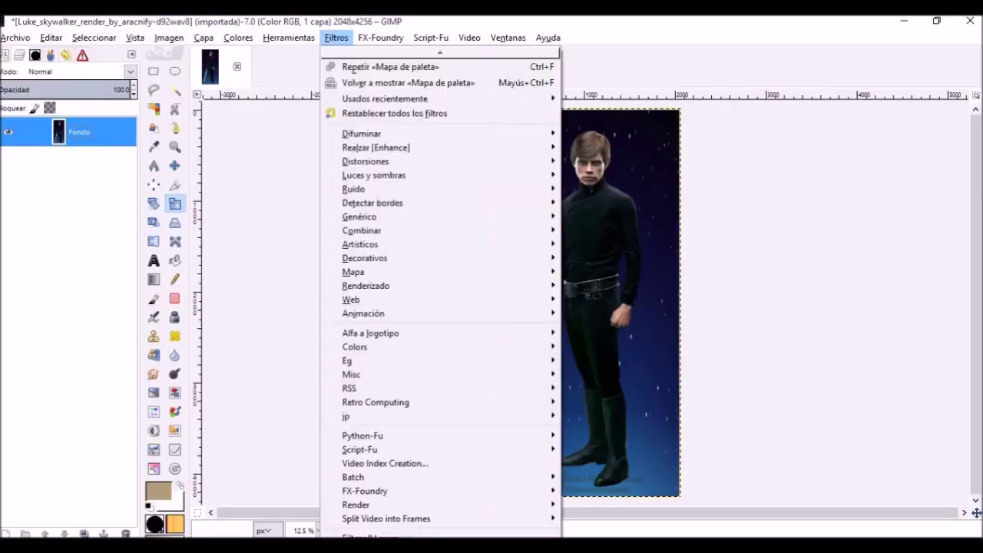
mouse_move(369, 134)
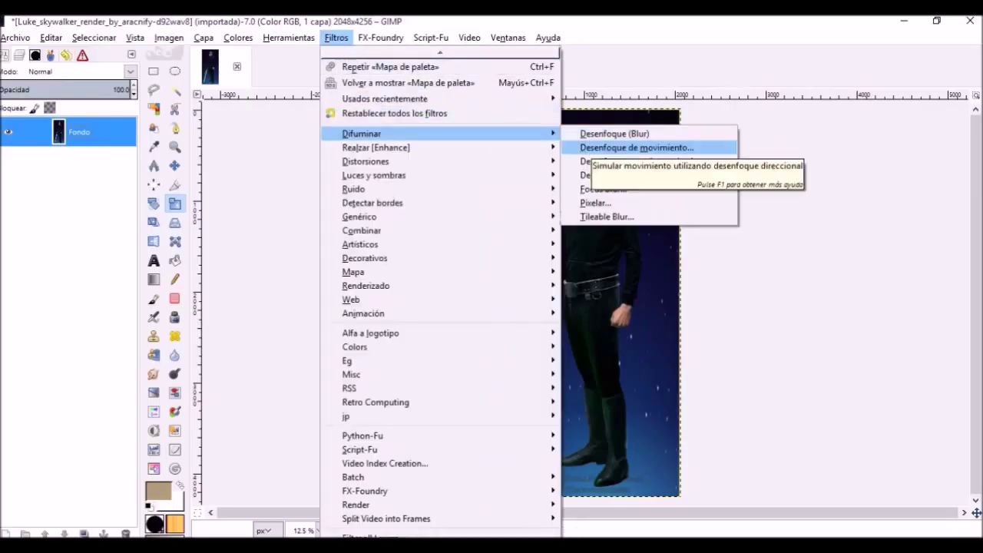
left_click(636, 148)
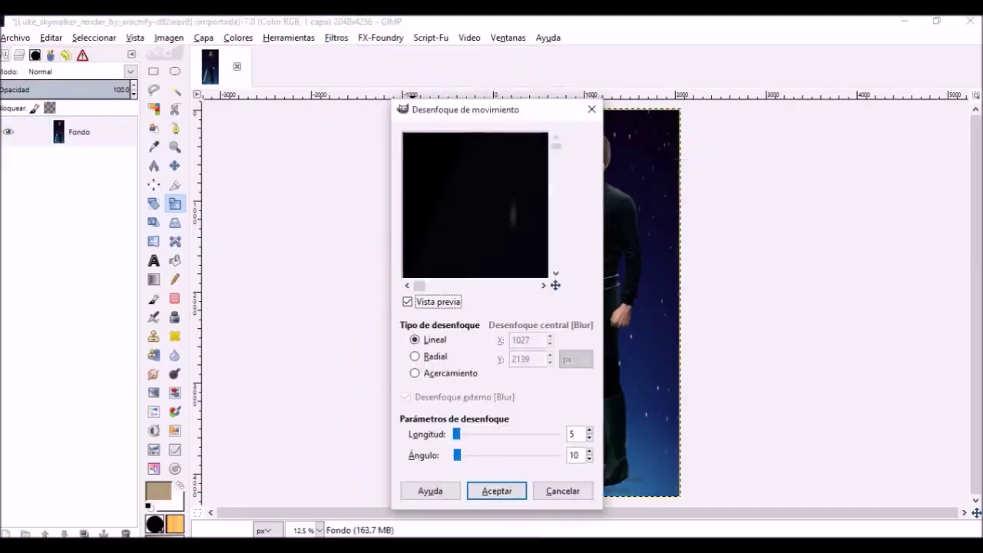
left_click(496, 491)
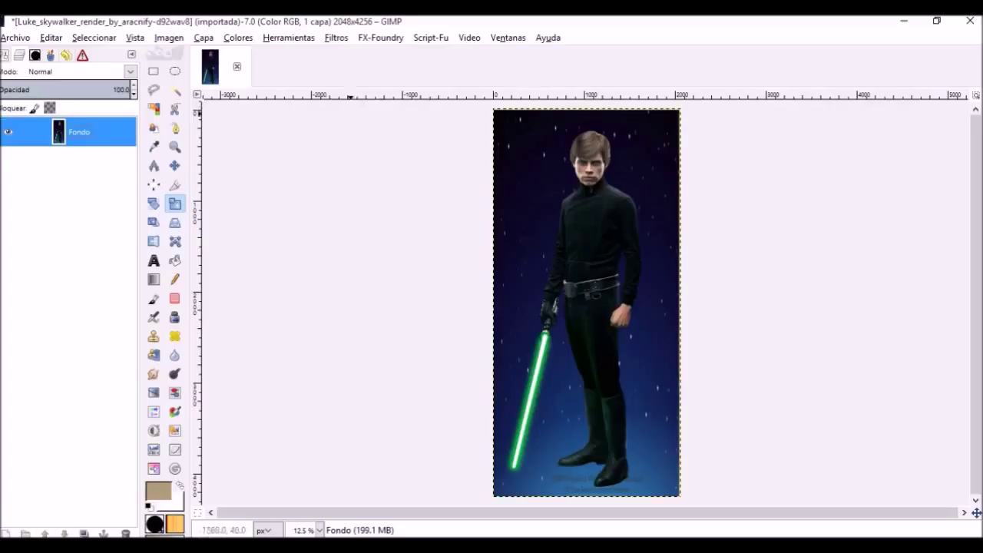
left_click(238, 38)
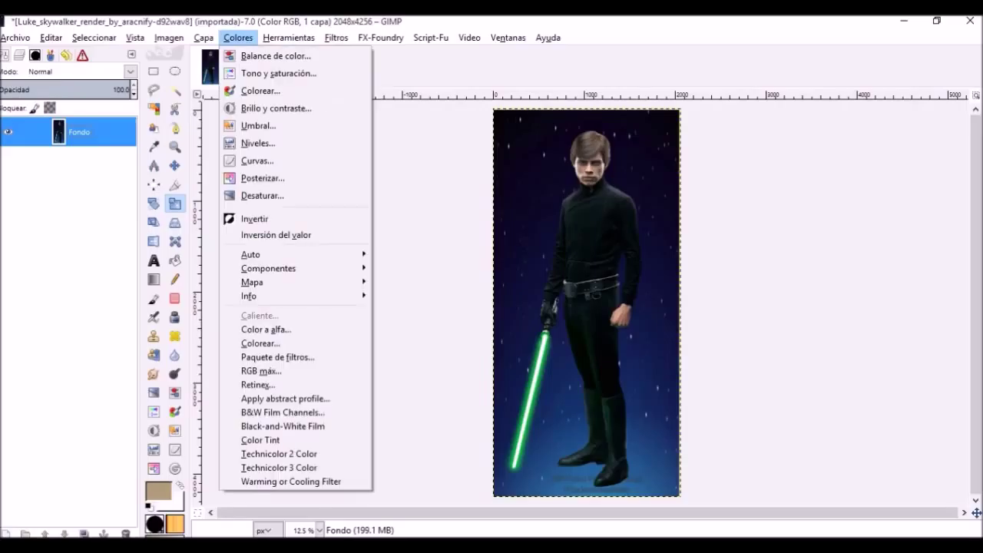
key("Left")
key("Left")
key("Left")
key("Left")
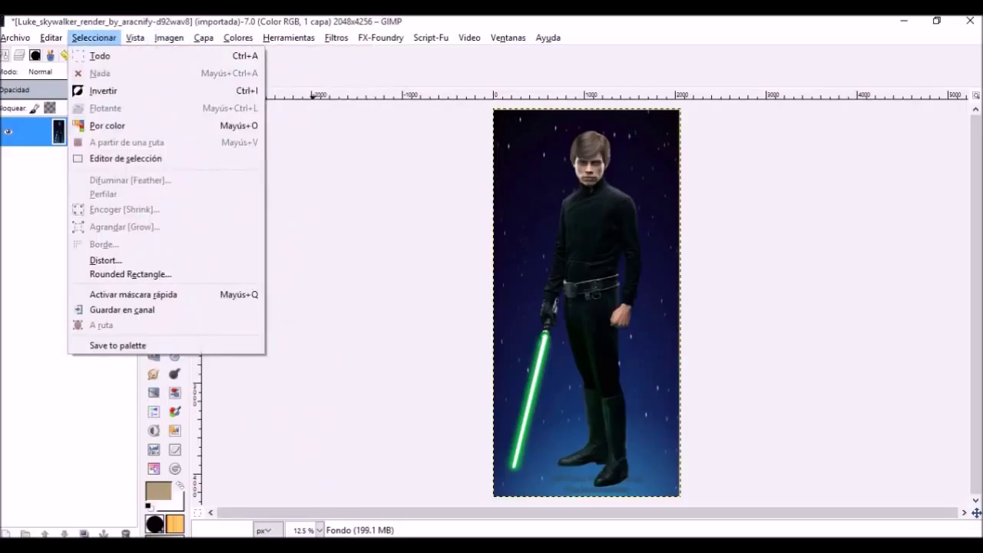
key("Escape")
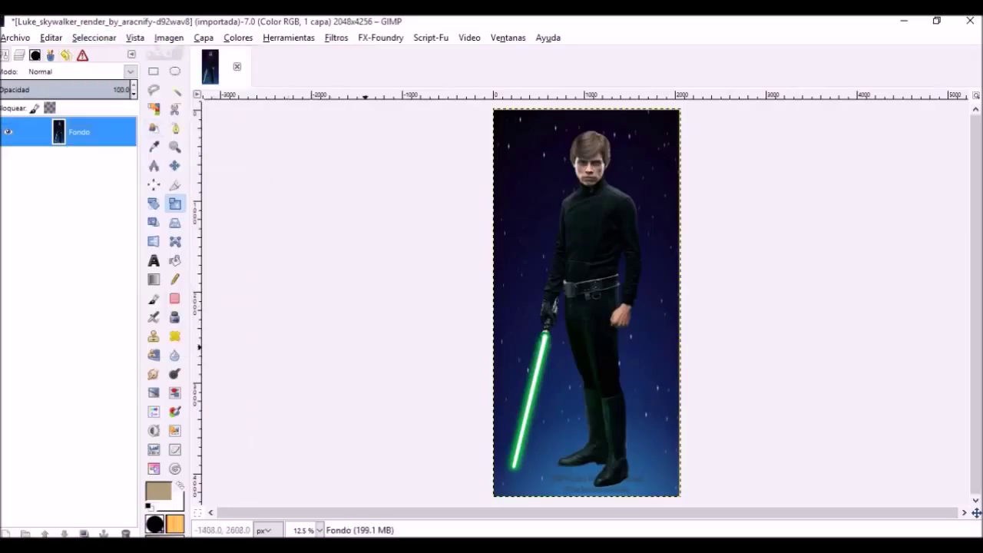
Undo the motion blur and layer merge, and select the figure from the Personaje layer's alpha
key("ctrl+z")
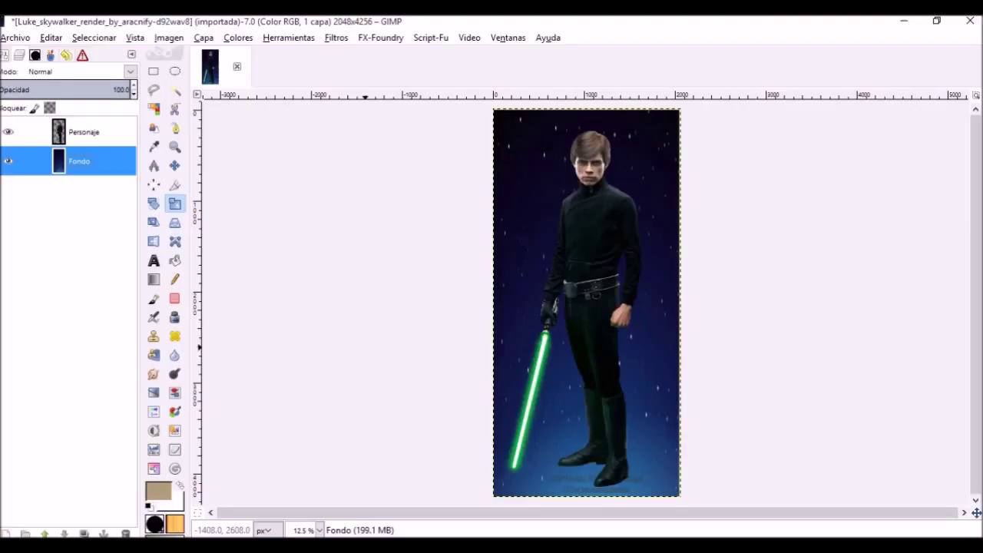
left_click(28, 132)
right_click(87, 135)
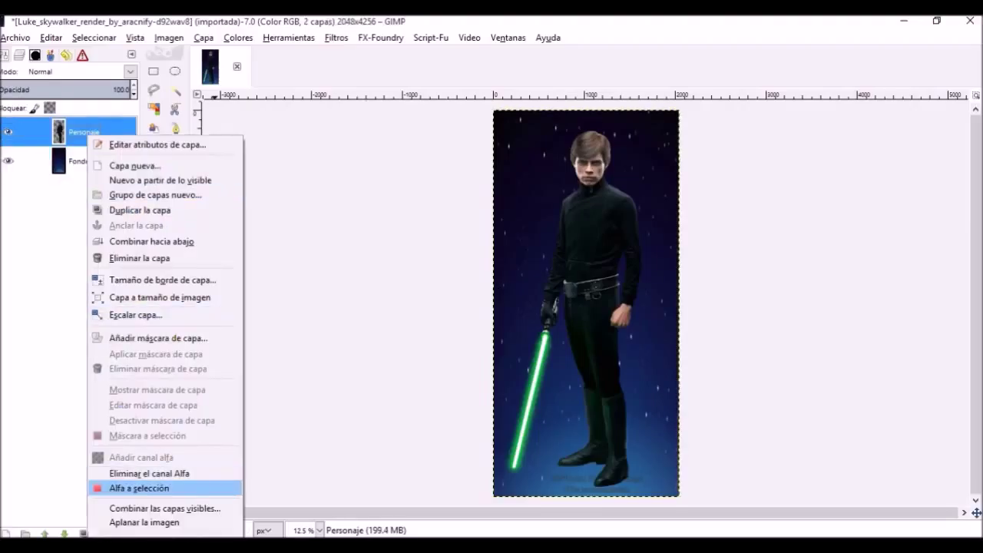
left_click(139, 488)
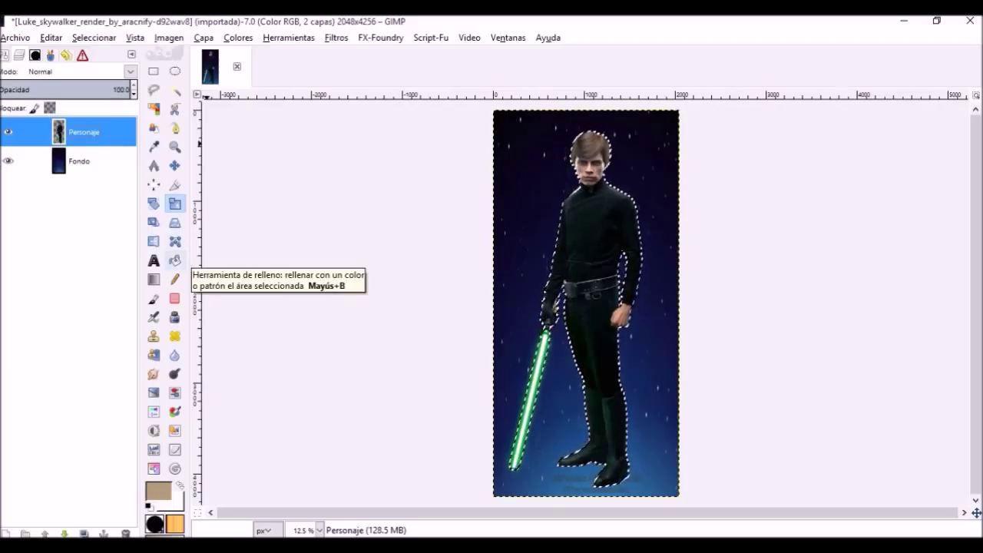
Bucket-fill the similar colours of the figure's black top with the tan foreground colour on the Personaje layer
left_click(175, 260)
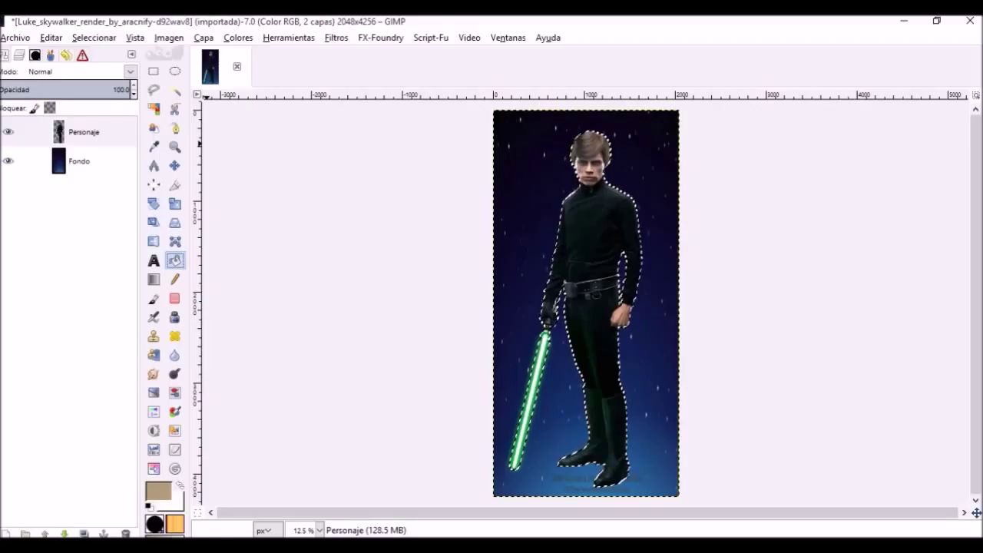
left_click(6, 56)
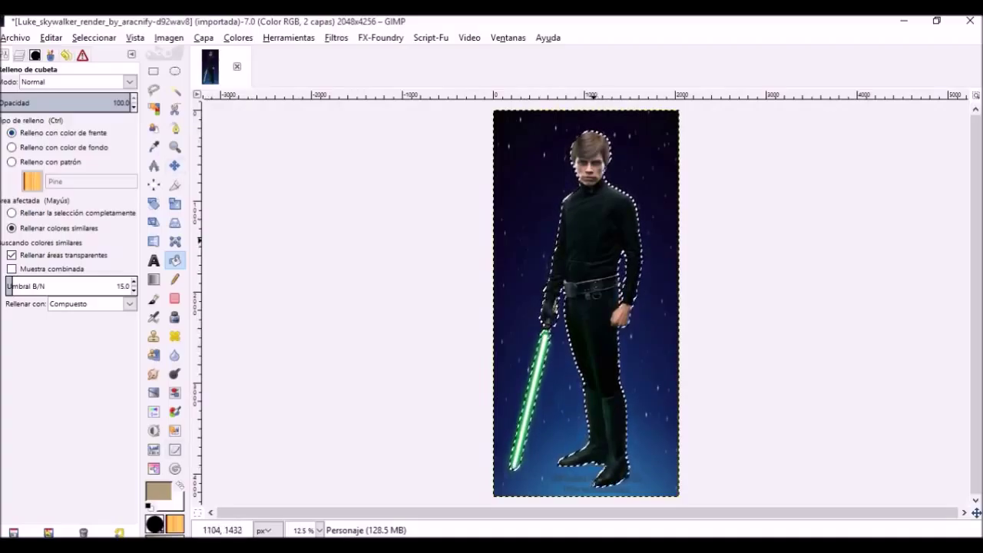
left_click(594, 240)
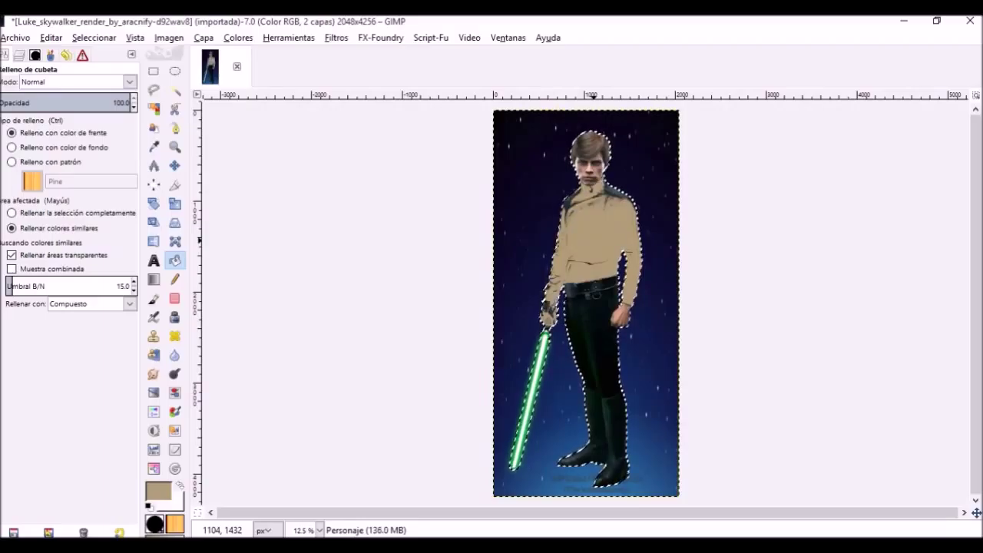
Undo the tan fill of the top, try filling the whole figure selection with tan, and undo that fill
key("ctrl+z")
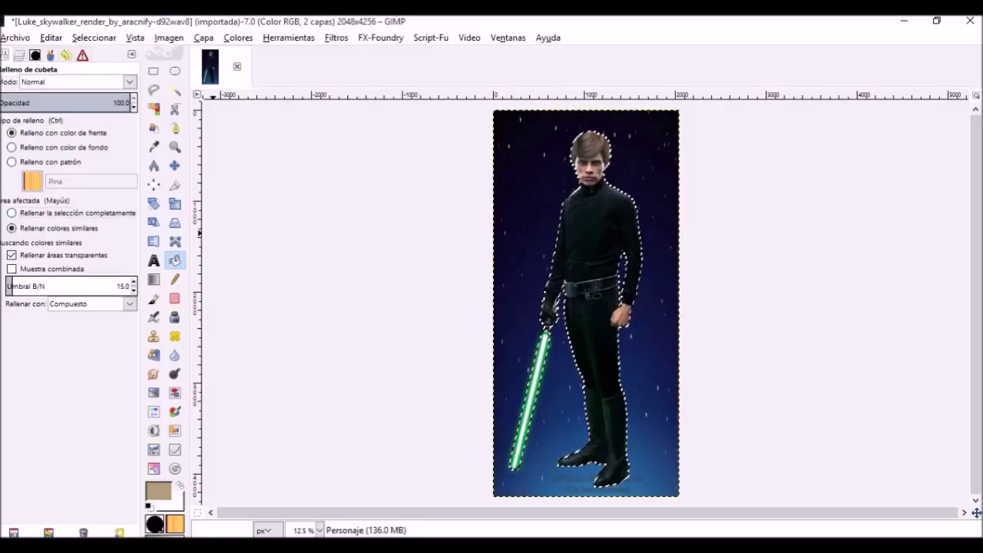
key("shift")
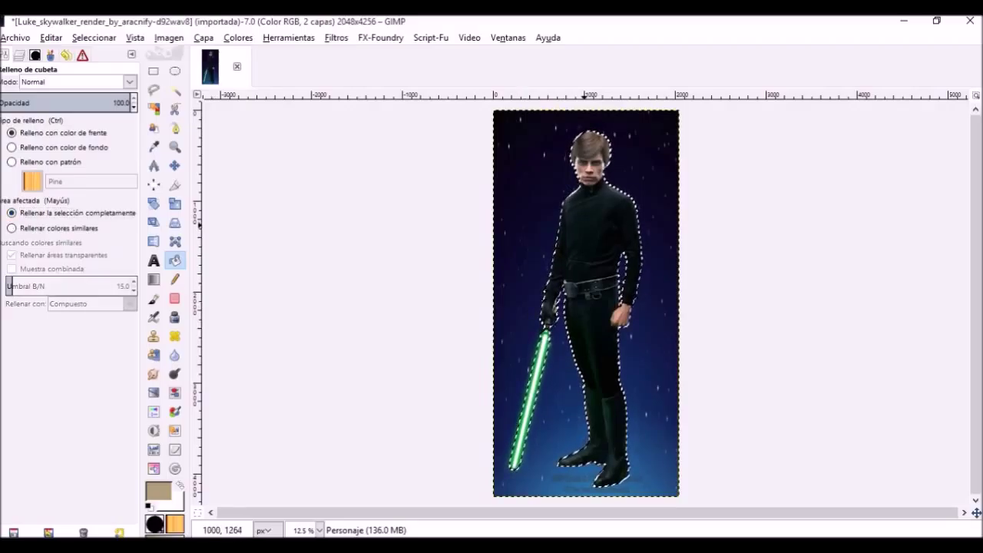
left_click(585, 225)
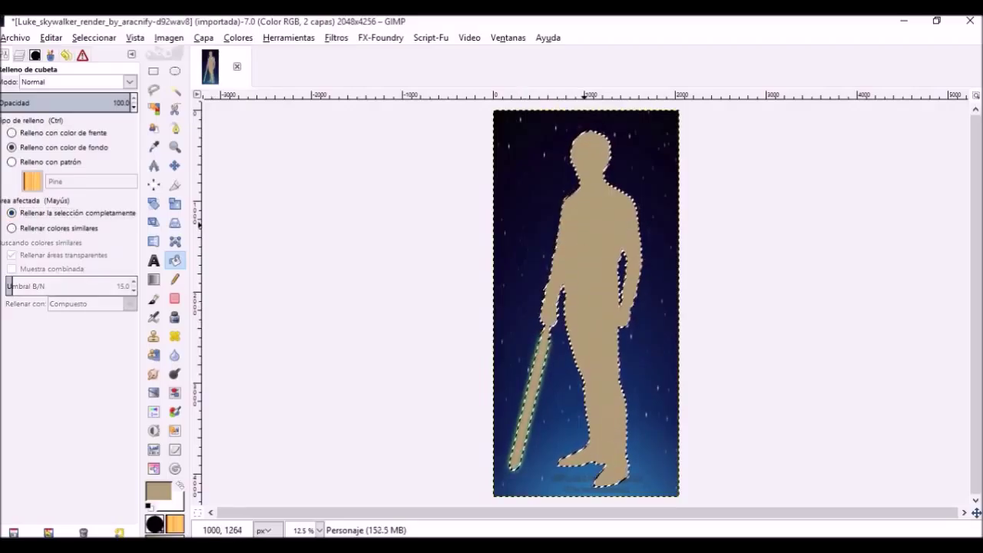
key("ctrl+z")
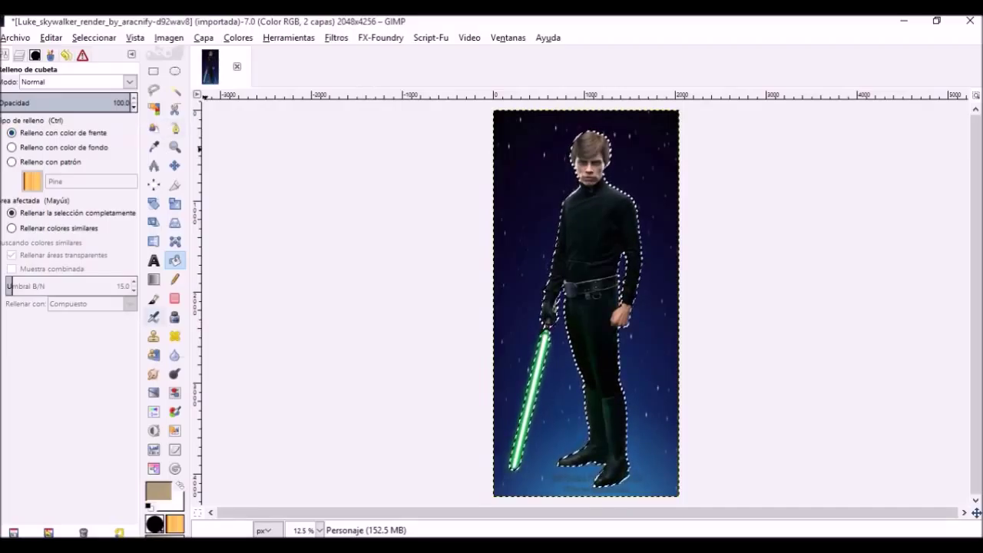
Set the foreground colour to black (000000), try filling the entire figure selection with it, and undo the fill
left_click(158, 490)
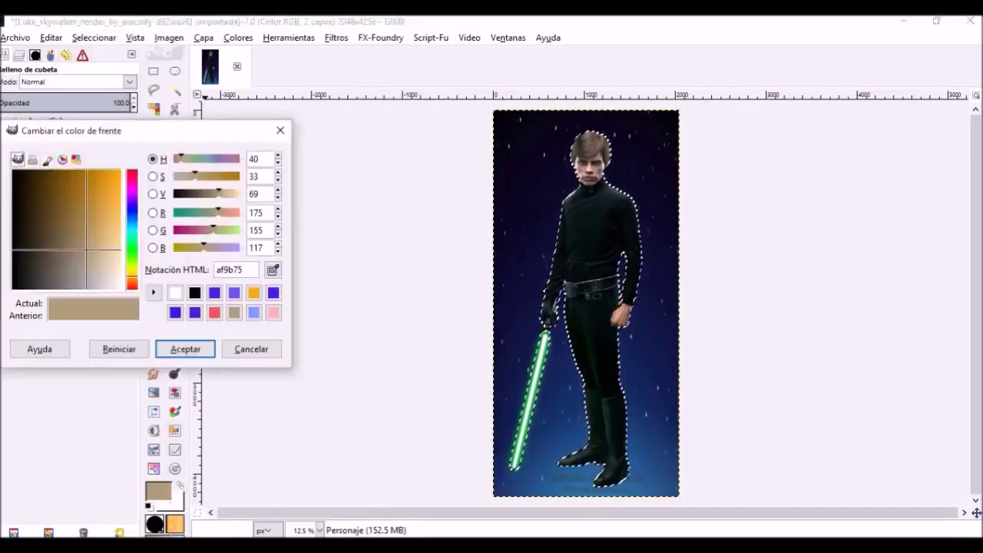
left_click_drag(86, 250, 11, 290)
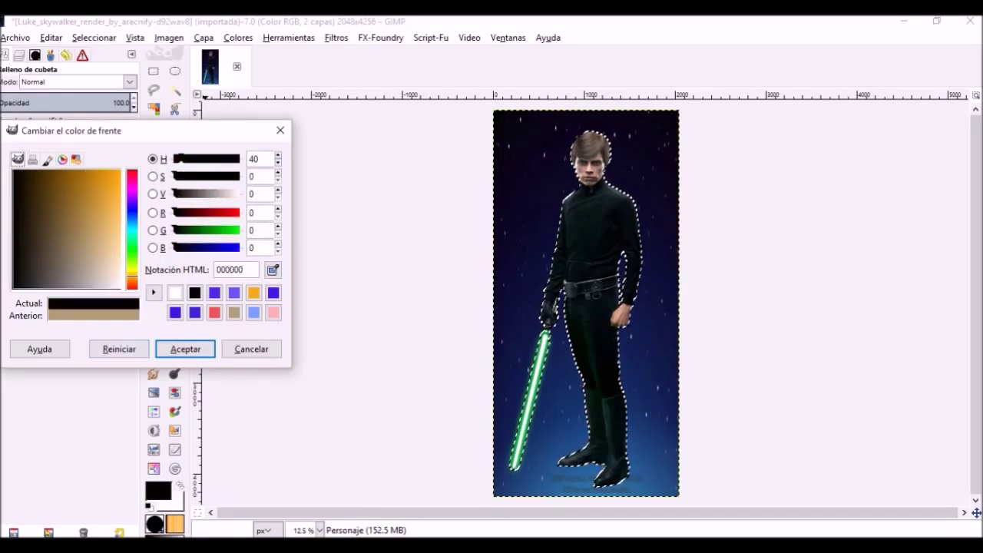
left_click(185, 349)
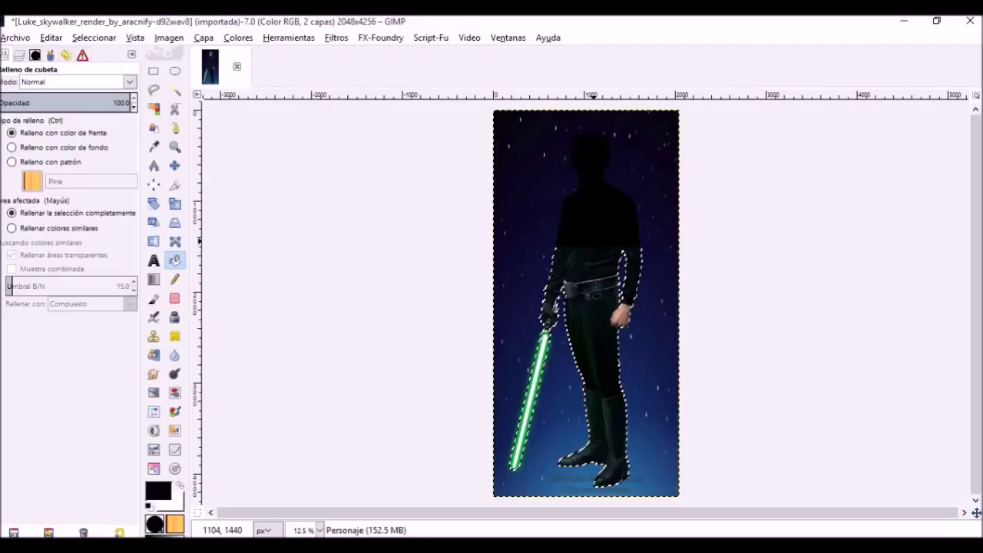
key("ctrl+z")
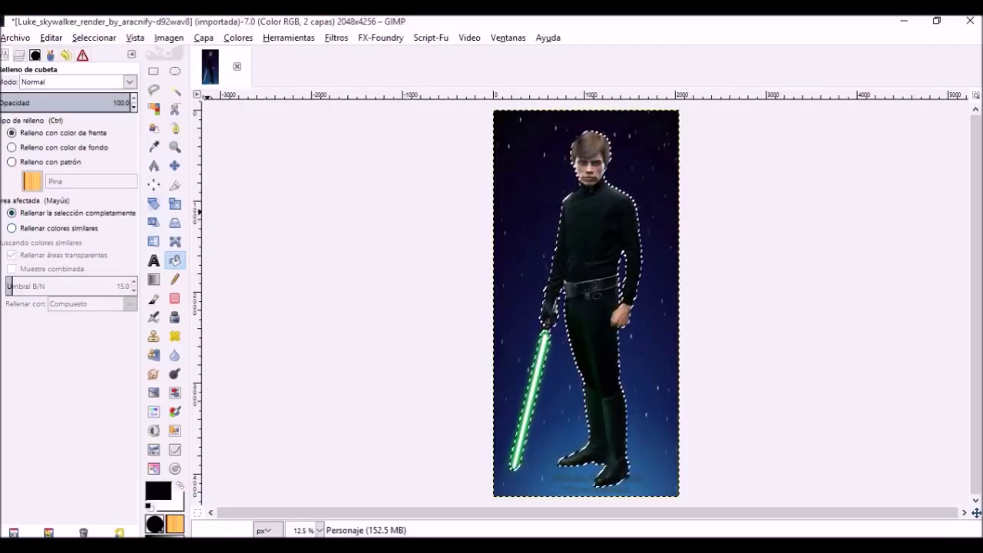
Set the bucket fill to background colour and similar colours, try filling the top with white, and undo the fill
left_click(56, 148)
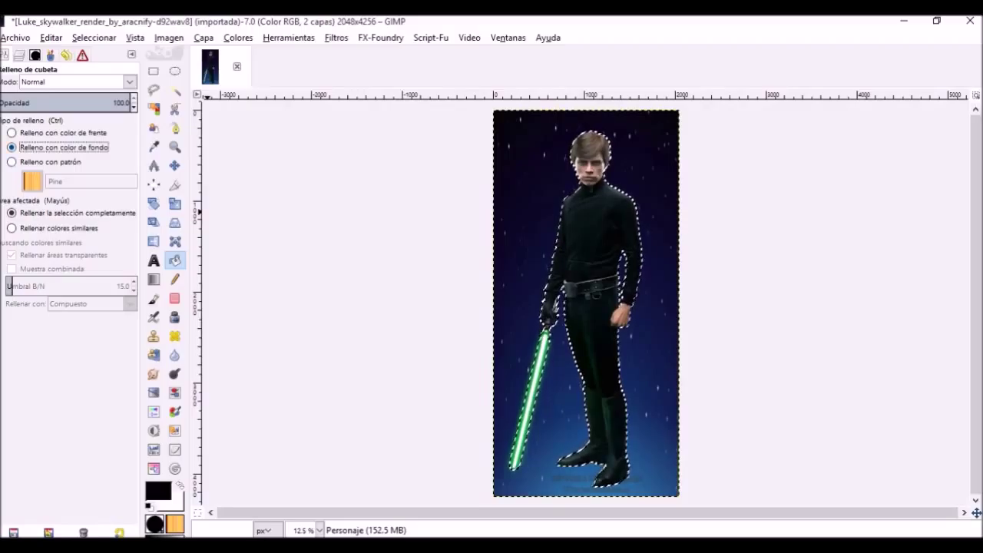
left_click(59, 228)
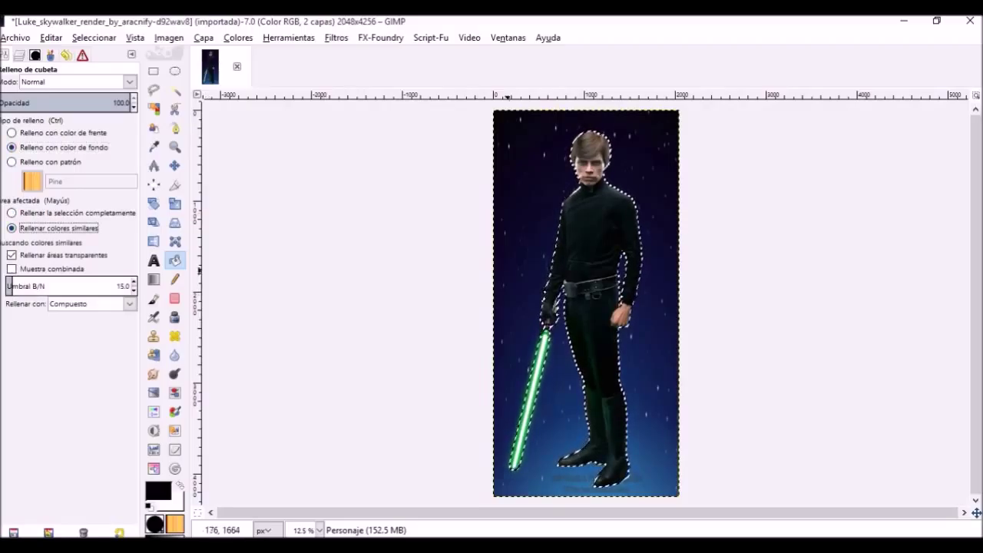
left_click(587, 238)
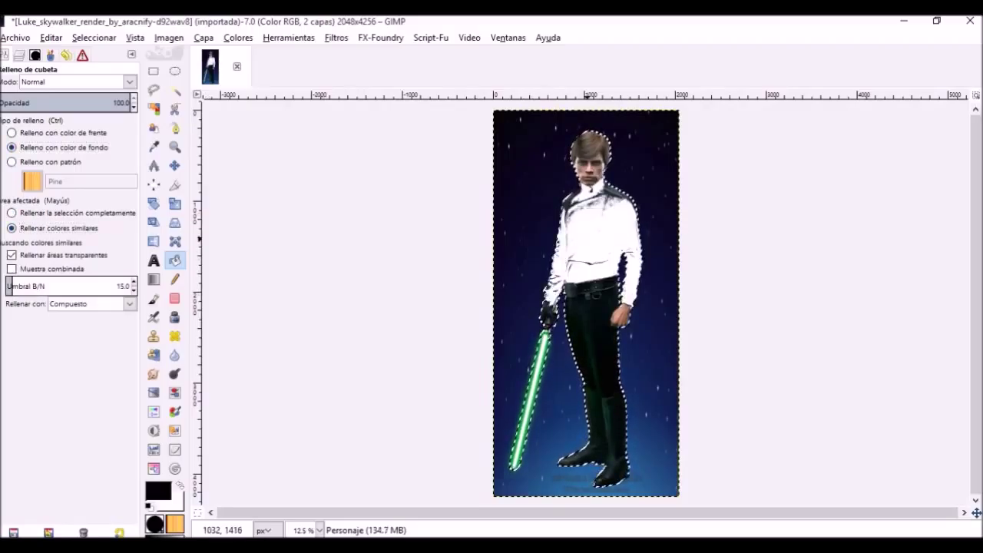
key("ctrl+z")
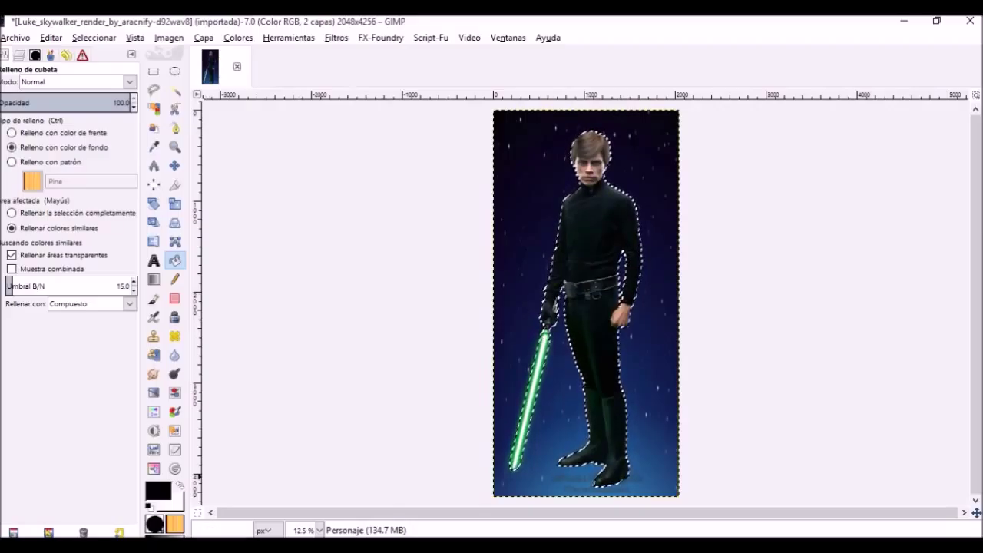
Swap the foreground and background colours and fill the figure's top, trousers and glove with the black background colour
key("x")
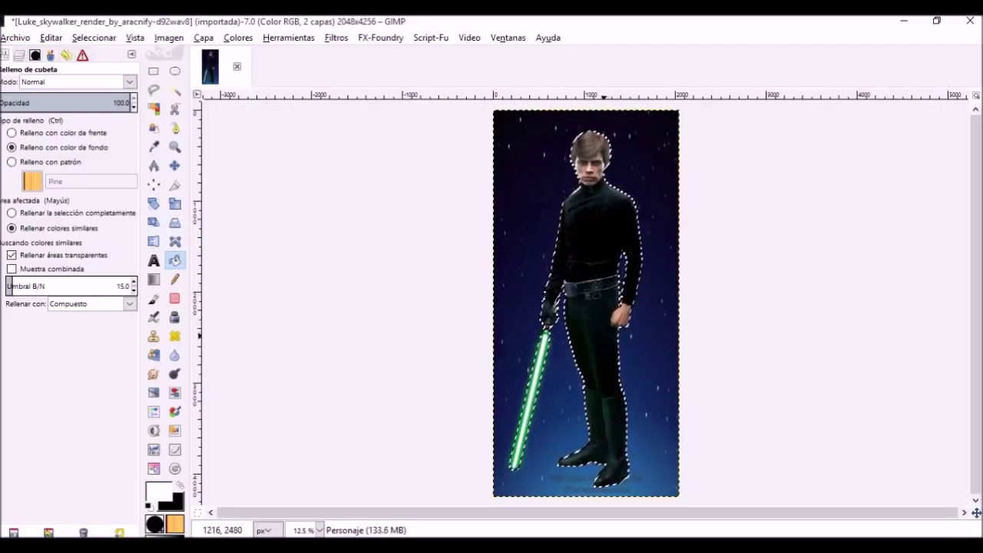
left_click(611, 348)
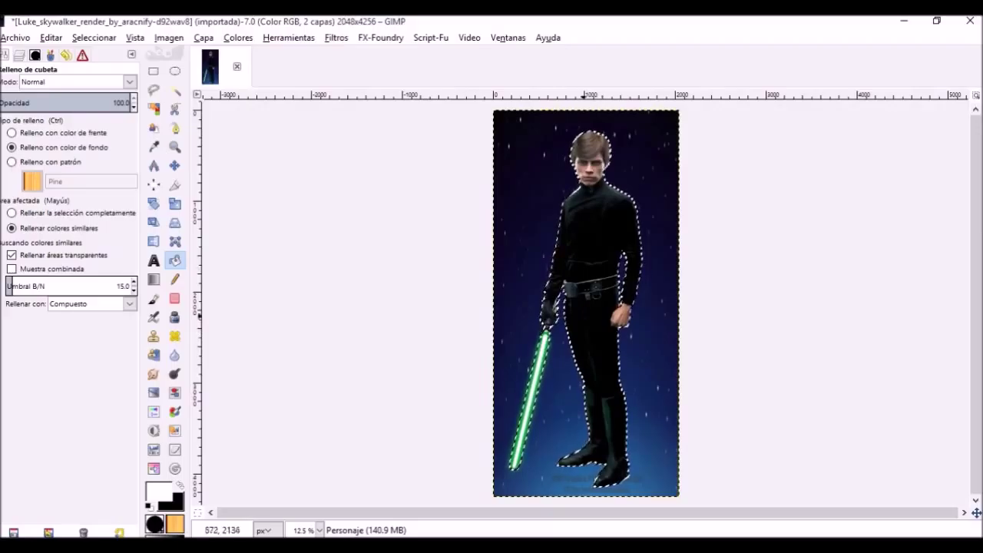
left_click(545, 309)
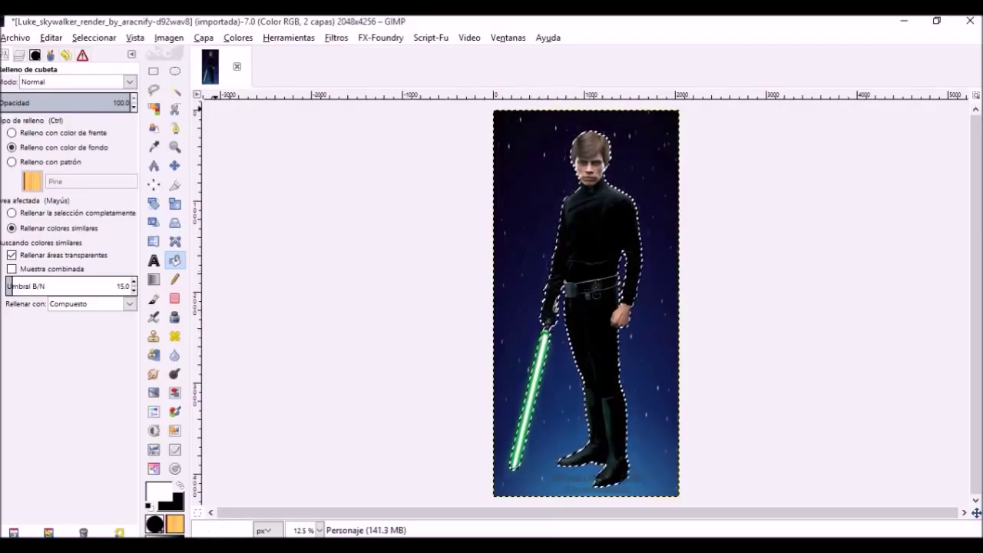
Make the Personaje layer active and discard the selection around the figure
left_click(19, 56)
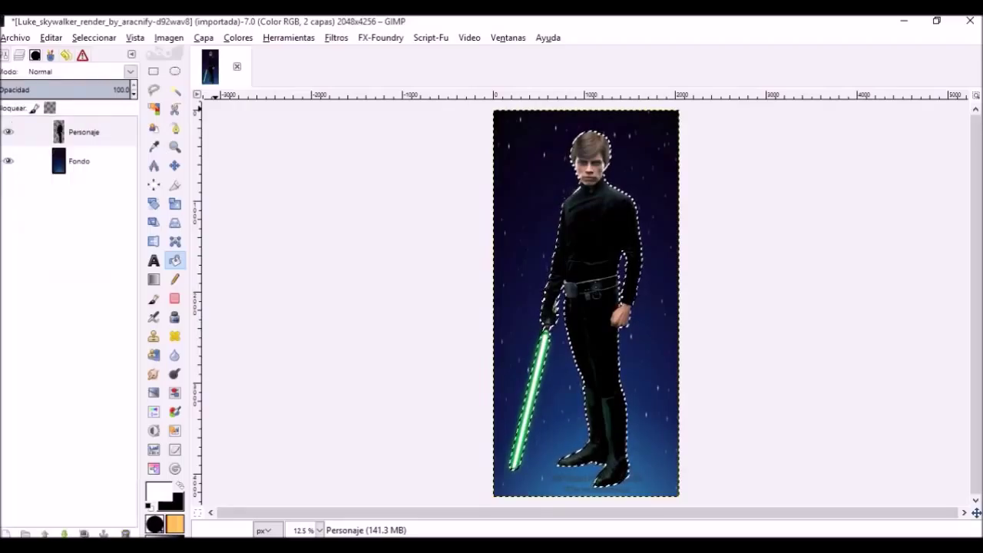
left_click(83, 132)
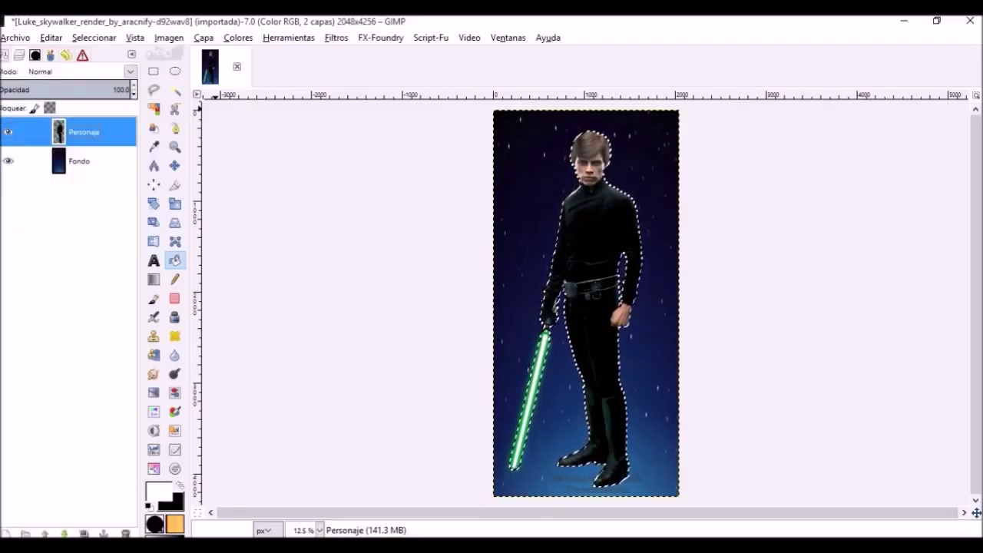
left_click(94, 38)
key("Down")
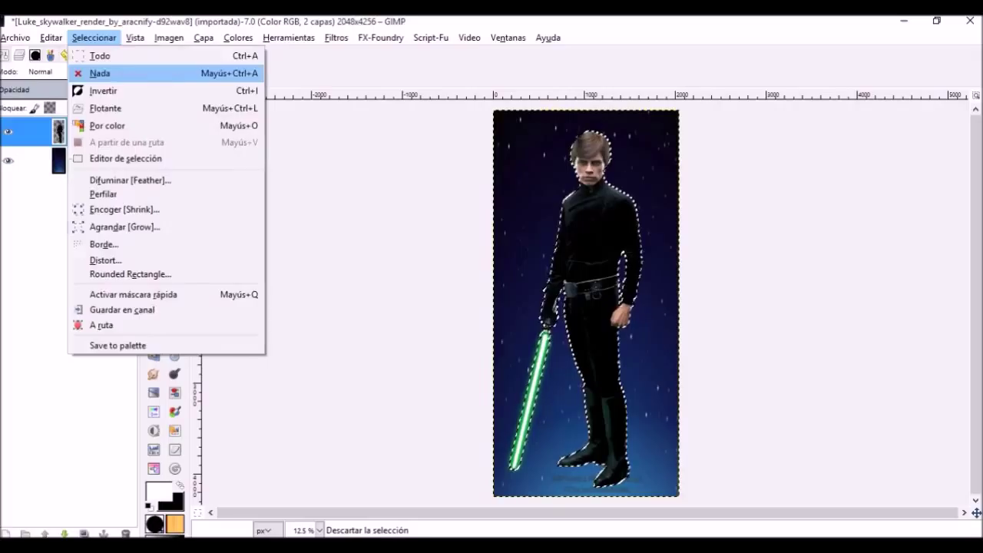
key("Return")
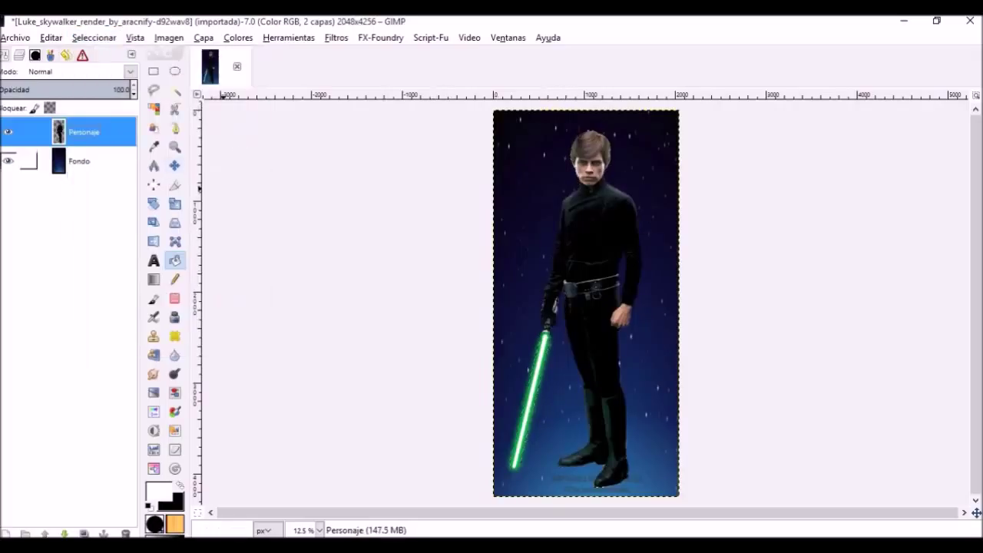
Merge the visible layers Personaje and Fondo with the option Expandida lo necesario
right_click(69, 133)
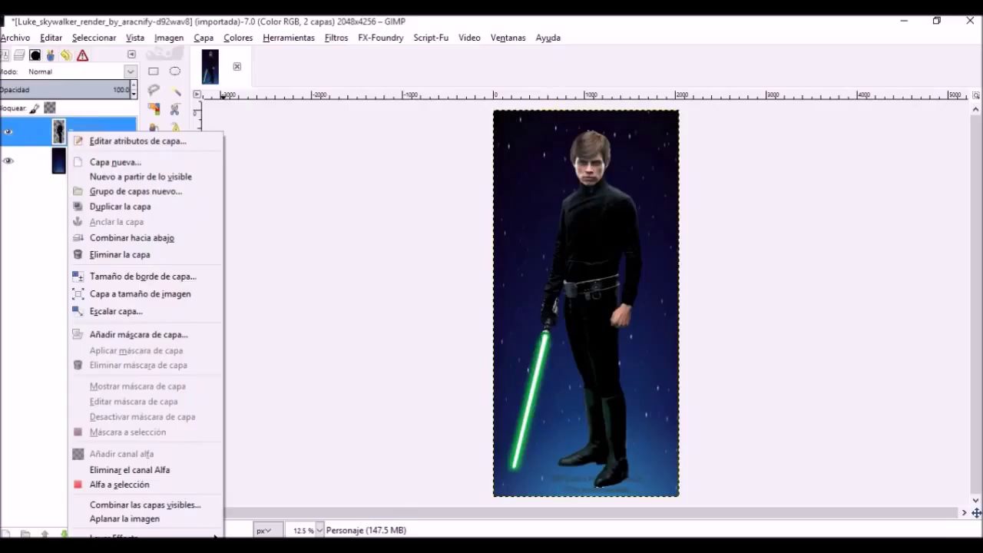
key("Escape")
right_click(90, 138)
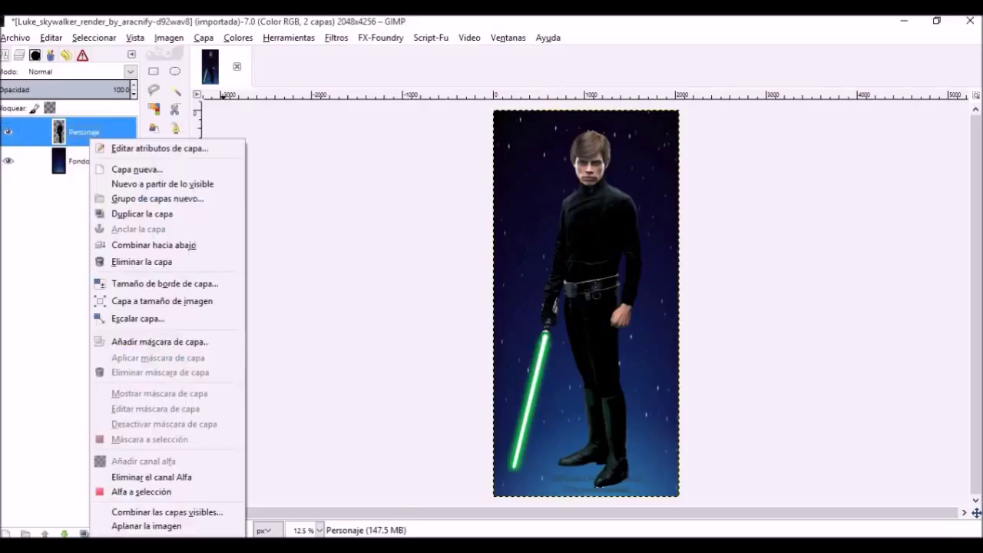
left_click(167, 512)
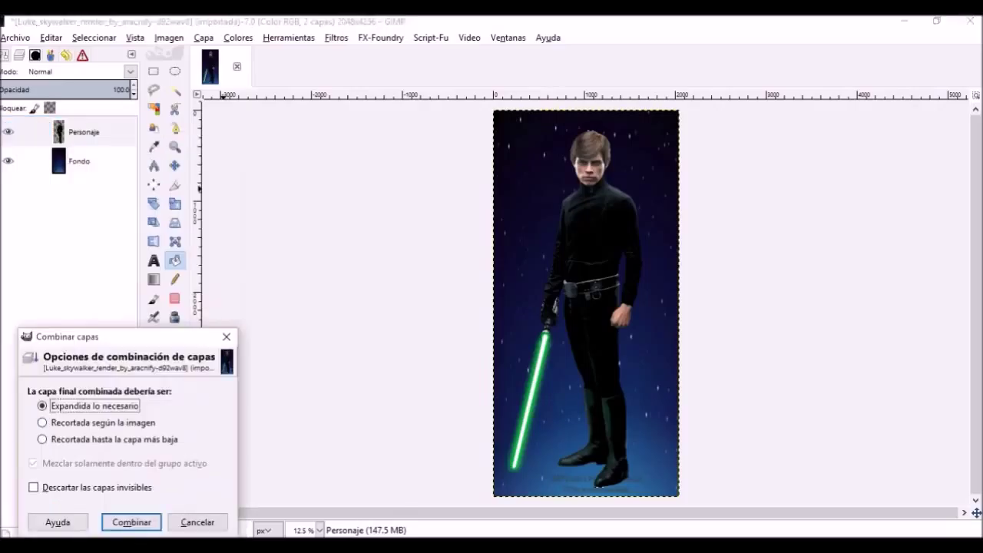
left_click(132, 521)
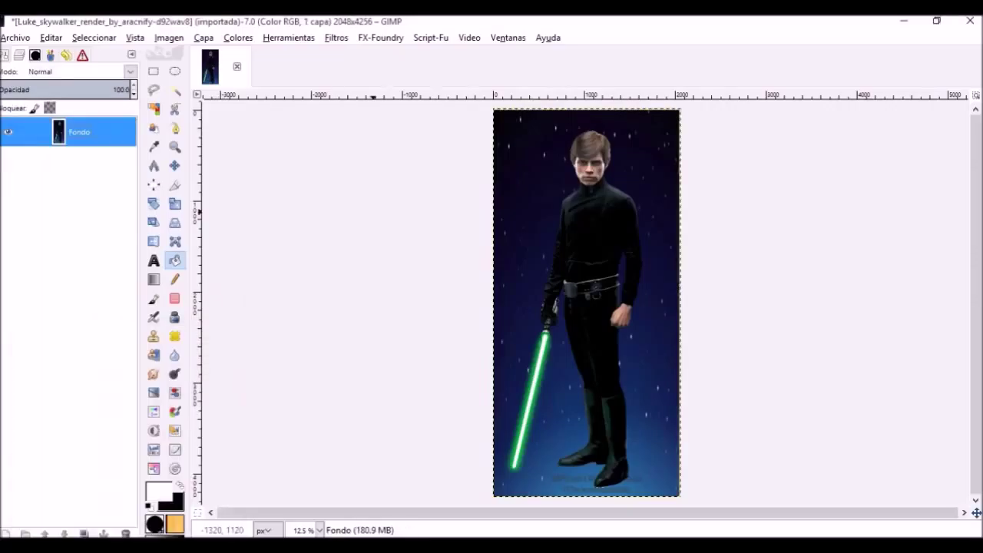
Start a colour balance on the merged layer and set the Tonos medios levels to red 18, green 8 and blue 9
left_click(238, 36)
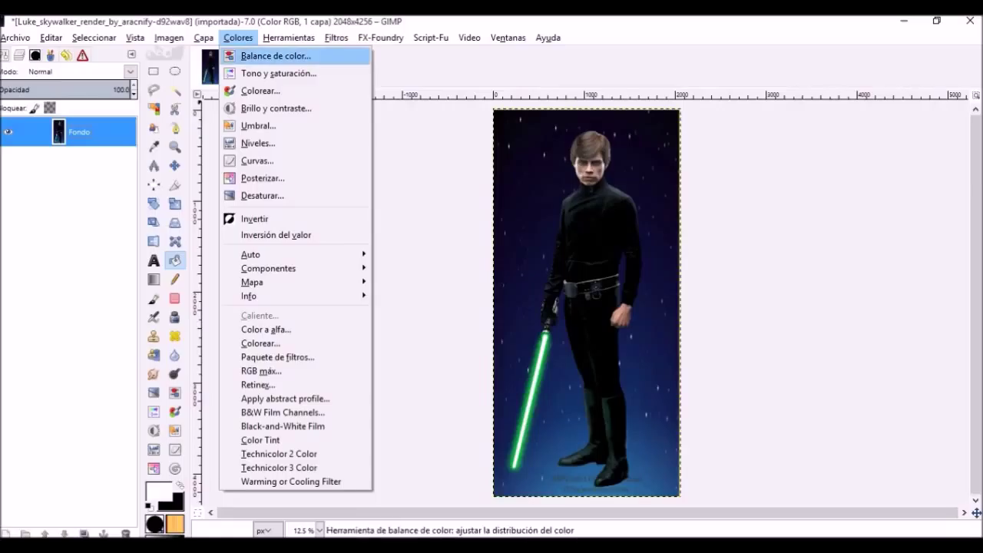
left_click(288, 60)
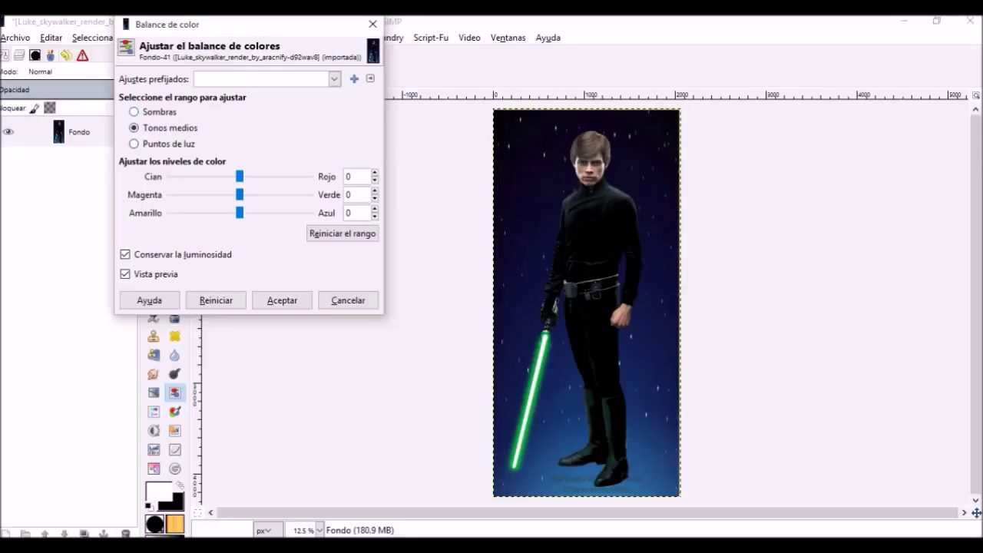
left_click_drag(239, 177, 256, 176)
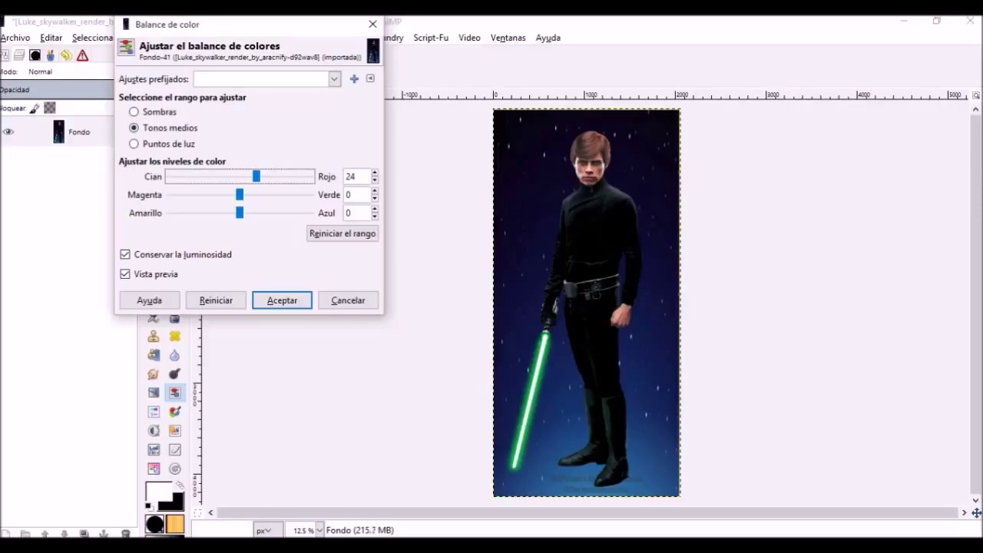
left_click_drag(257, 176, 240, 213)
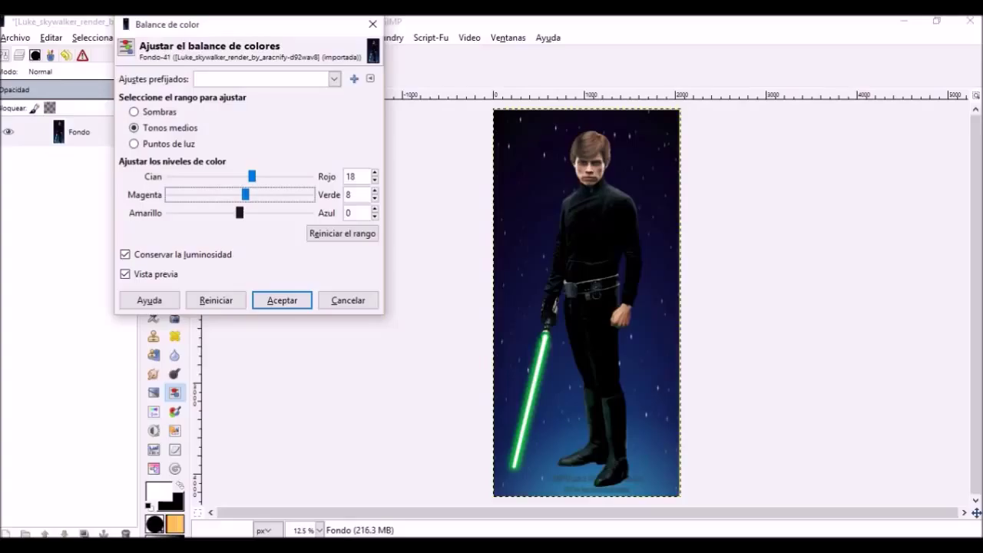
left_click_drag(240, 213, 245, 213)
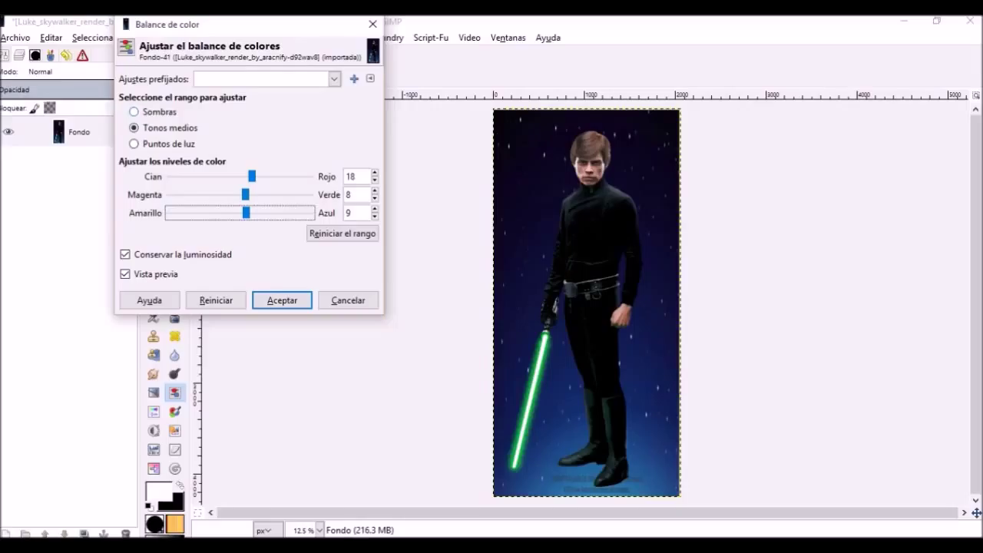
Set the red level of the Sombras range to 5 in the colour balance
left_click(135, 113)
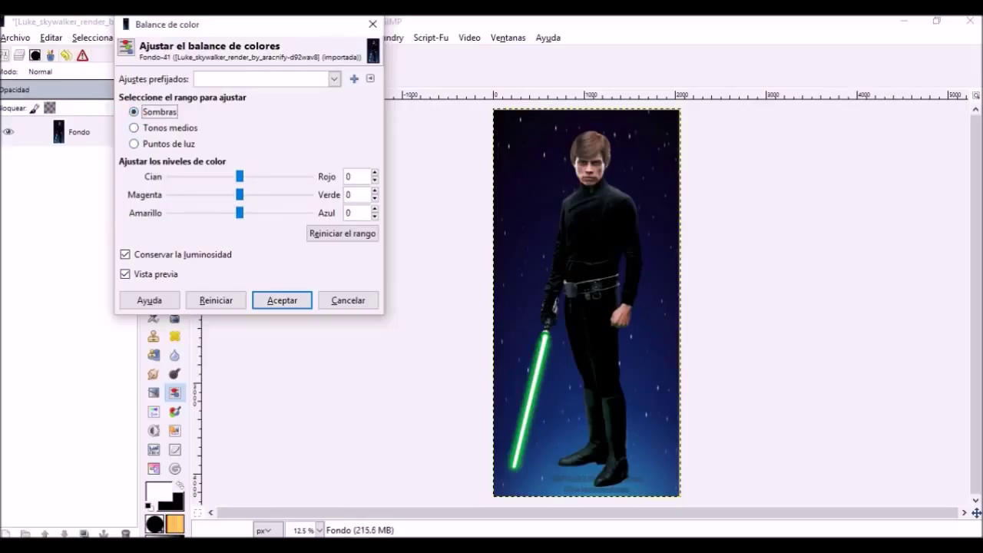
left_click(275, 177)
left_click(275, 177)
left_click(274, 177)
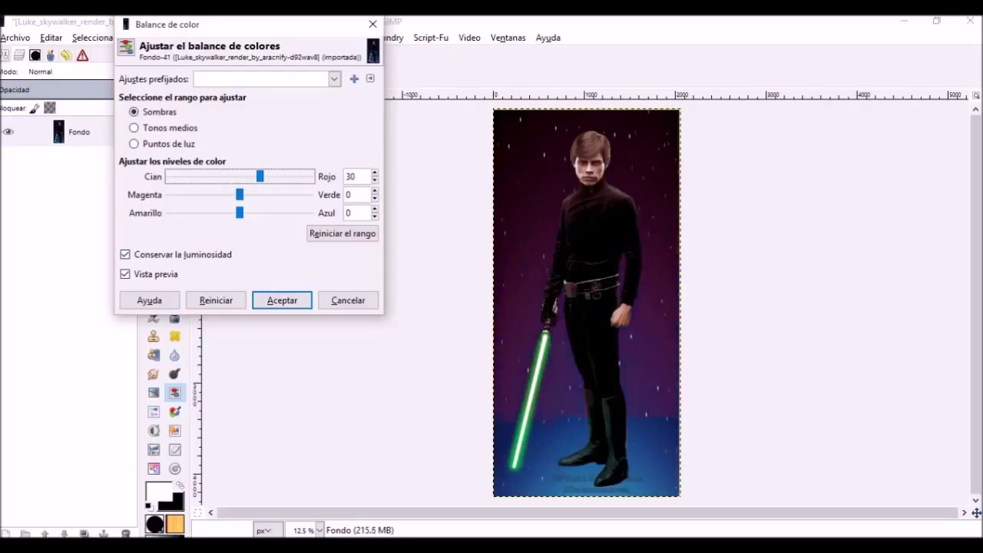
left_click_drag(259, 176, 247, 176)
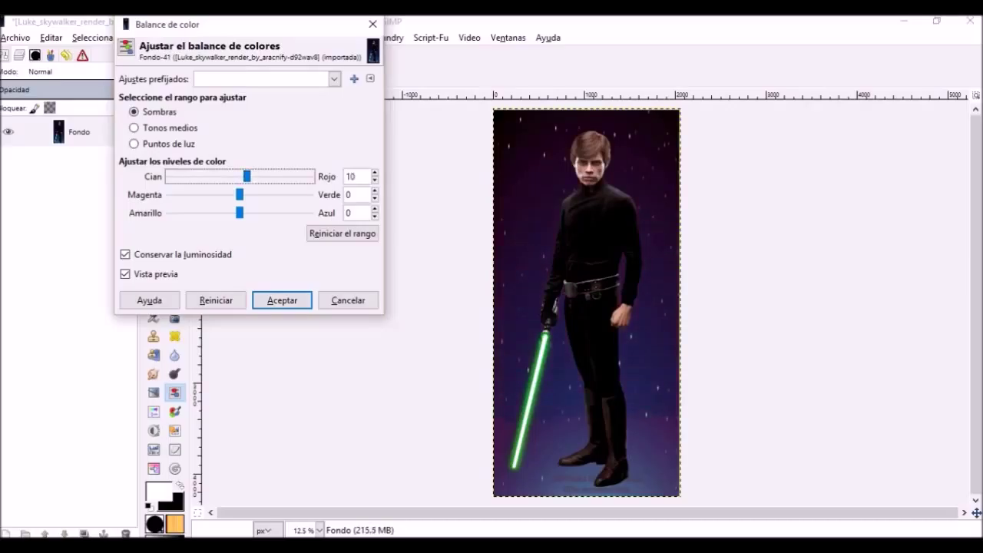
left_click(375, 180)
left_click(374, 180)
left_click(374, 180)
left_click(375, 181)
left_click(375, 180)
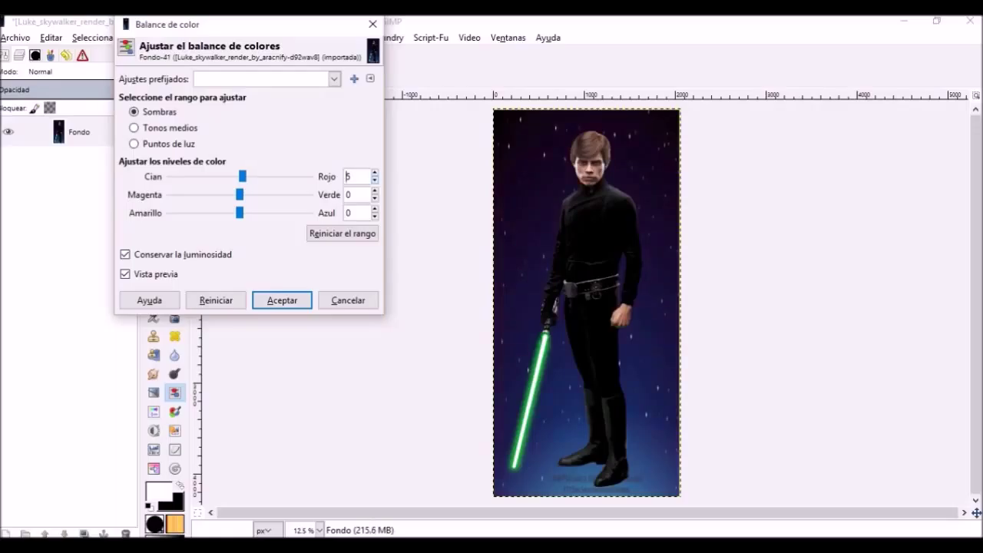
Set the green level of the Sombras range to -3
left_click(375, 191)
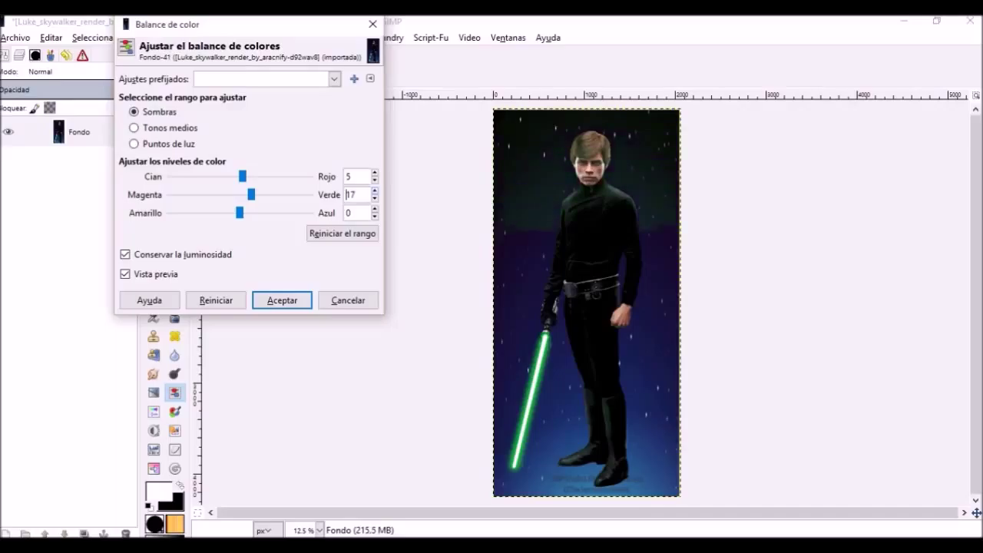
left_click(375, 198)
key("BackSpace")
type("-3")
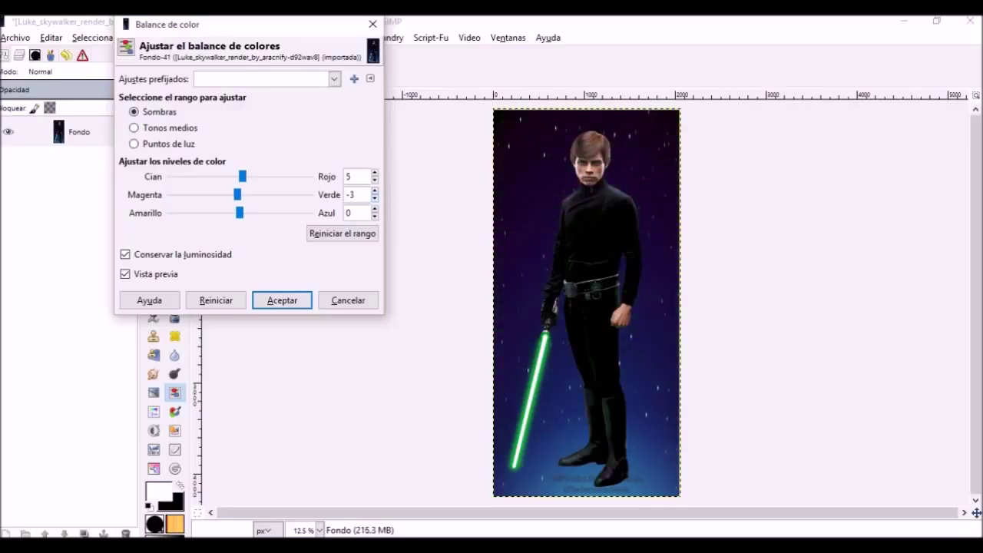
Adjust the blue level of the Sombras range and switch the adjusted range to Puntos de luz
left_click(374, 208)
scroll(348, 213, "up", 2)
scroll(347, 213, "down", 6)
left_click(136, 143)
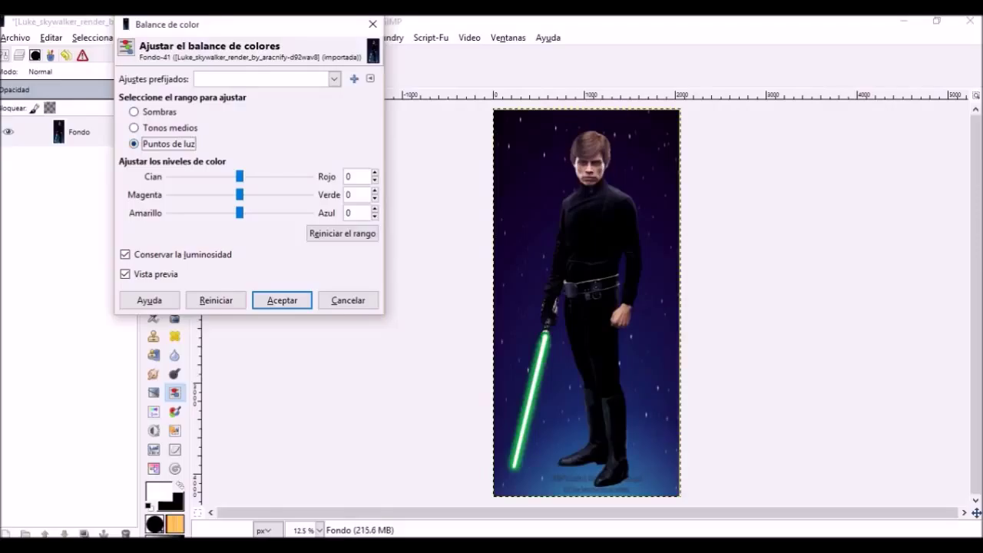
Set the Puntos de luz levels to red 16, green 6 and blue -1, and apply the colour balance
mouse_move(239, 212)
left_mouse_down()
mouse_move(218, 213)
mouse_move(309, 212)
mouse_move(239, 212)
left_mouse_up()
left_click(375, 191)
mouse_move(251, 195)
left_mouse_down()
mouse_move(310, 194)
mouse_move(244, 194)
mouse_move(250, 177)
left_mouse_up()
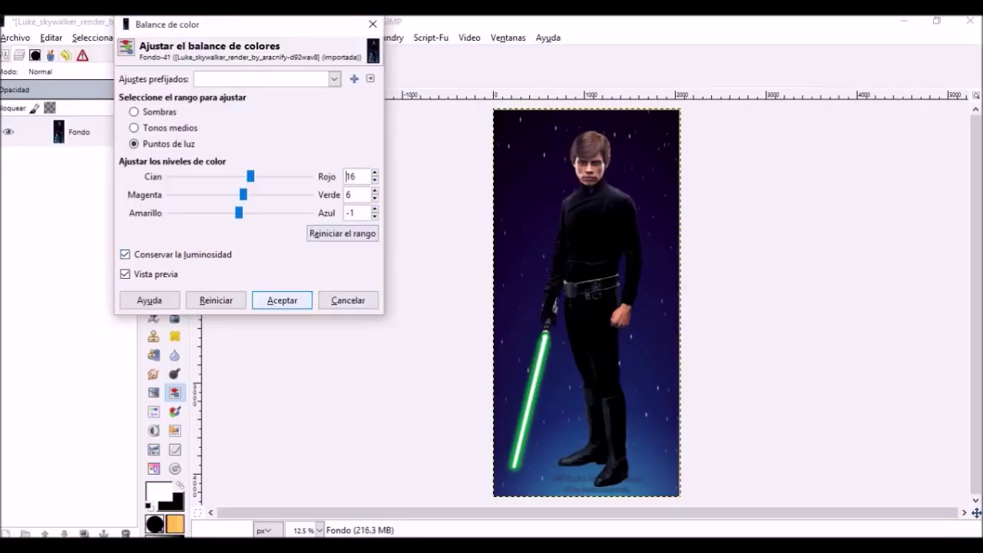
left_click(282, 300)
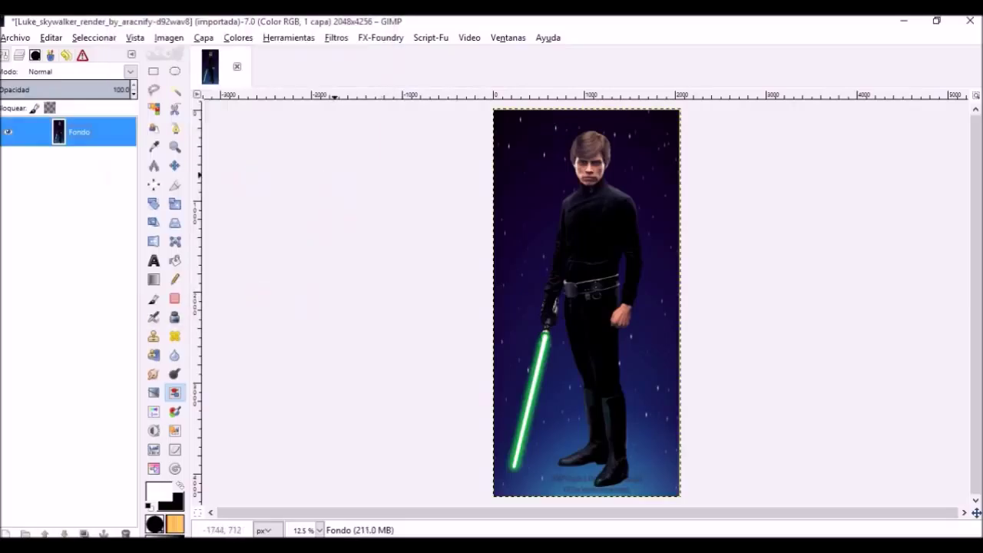
Start a Tono y saturación adjustment on the layer, choose the blue primary and set its Tono to 1
left_click(238, 38)
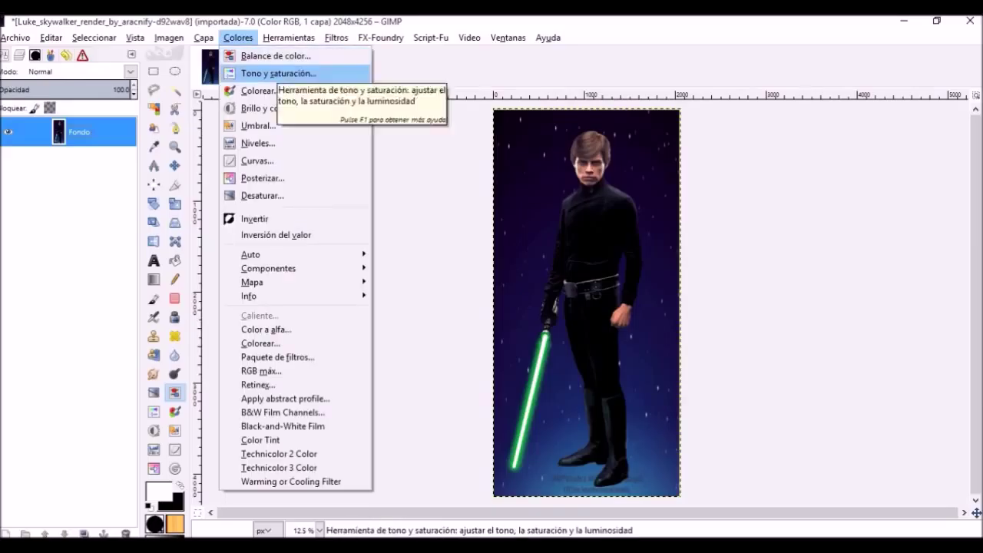
left_click(278, 73)
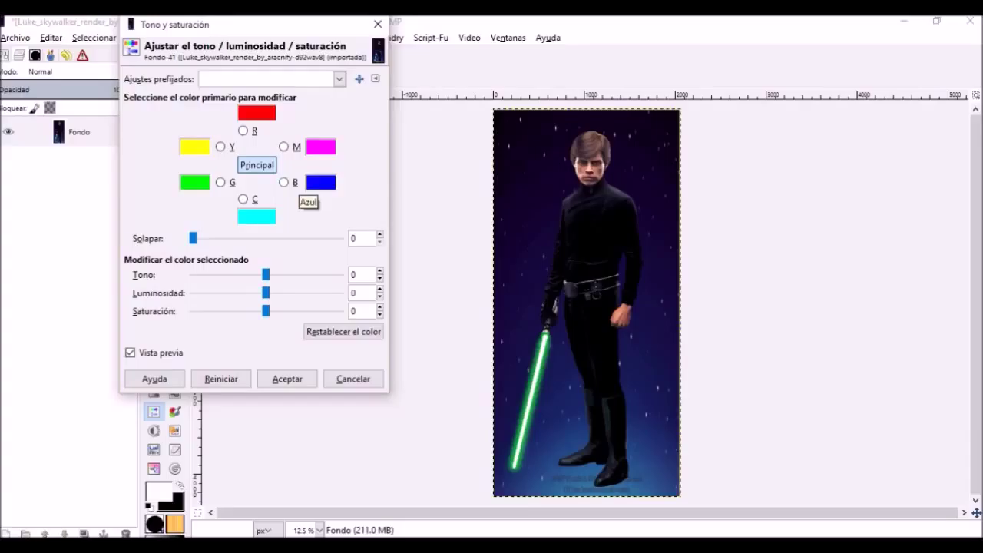
left_click(284, 182)
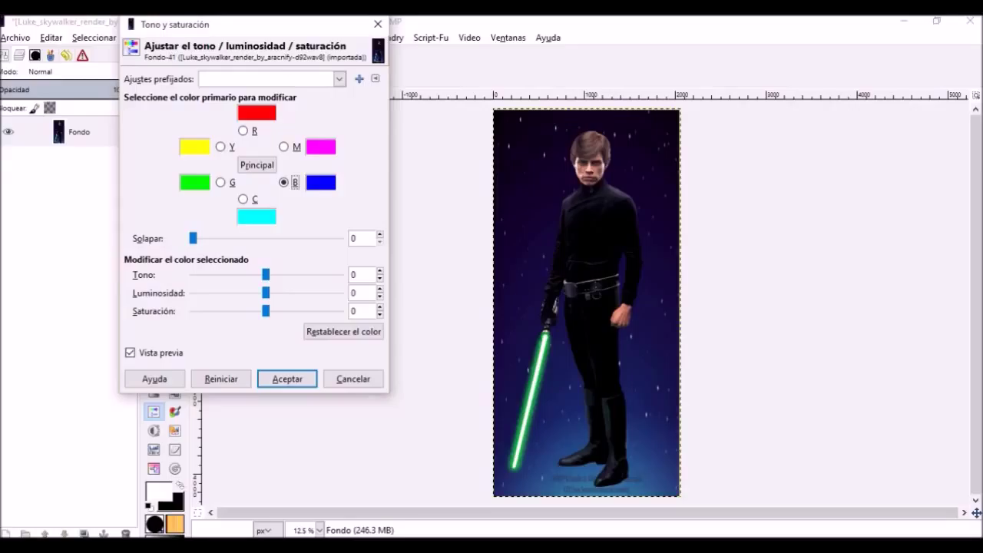
left_click(380, 271)
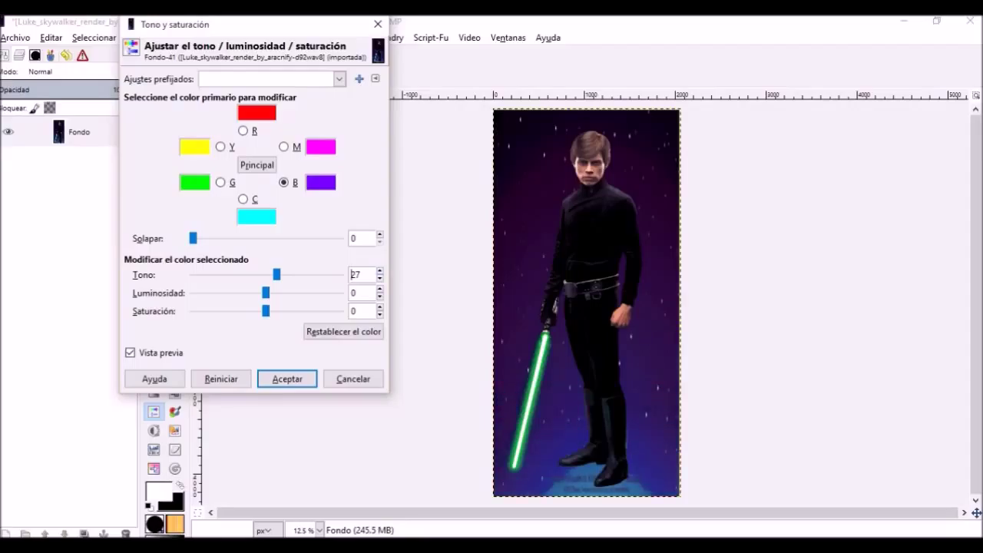
key("Down")
key("Down")
key("Down")
key("Down")
key("Down")
key("Down")
key("Down")
key("Down")
key("Down")
key("Down")
key("Down")
key("Down")
key("Down")
key("Down")
key("Down")
key("Down")
key("Down")
key("Down")
key("Down")
key("Down")
key("Down")
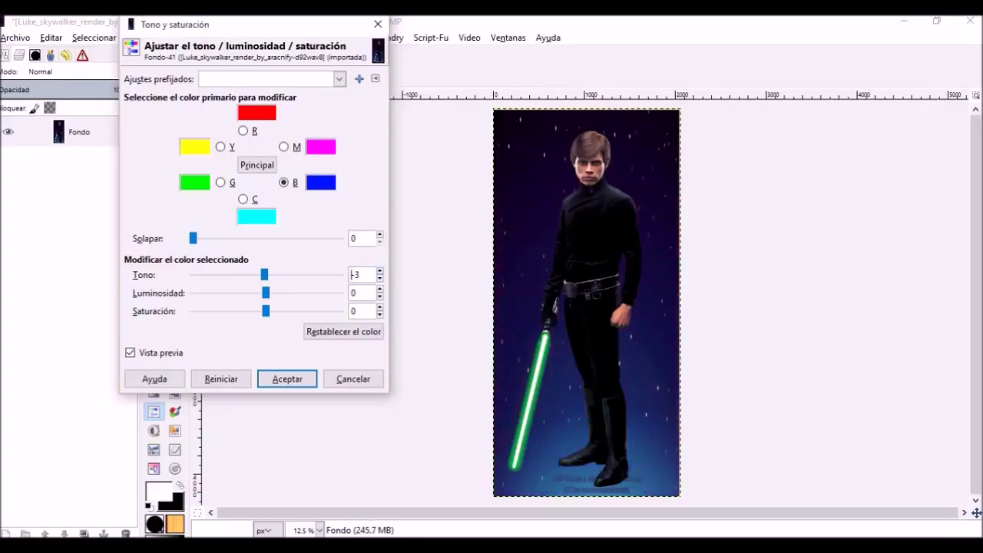
key("Up")
key("Up")
key("Up")
key("Up")
Raise the Luminosidad of the blue primary to 12
double_click(380, 289)
left_click(379, 290)
left_click(380, 289)
left_click(379, 290)
left_click(379, 289)
left_click(380, 290)
left_click(379, 290)
left_click(380, 290)
key("Up")
key("Up")
key("Up")
key("Up")
key("Up")
key("Up")
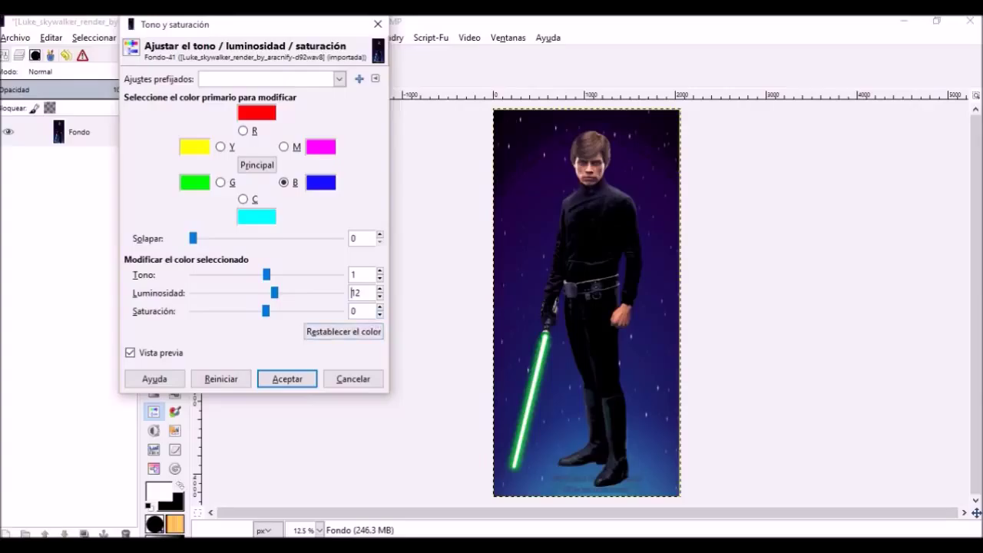
Raise the Saturación of the blue primary to 100
left_click(379, 307)
key("Up")
key("Up")
key("Up")
key("Up")
key("Up")
key("Up")
key("Up")
key("Up")
key("Up")
key("Up")
key("Up")
key("Up")
key("Up")
key("Up")
key("Up")
key("Up")
key("Up")
key("Up")
key("Up")
key("Up")
left_click(379, 308)
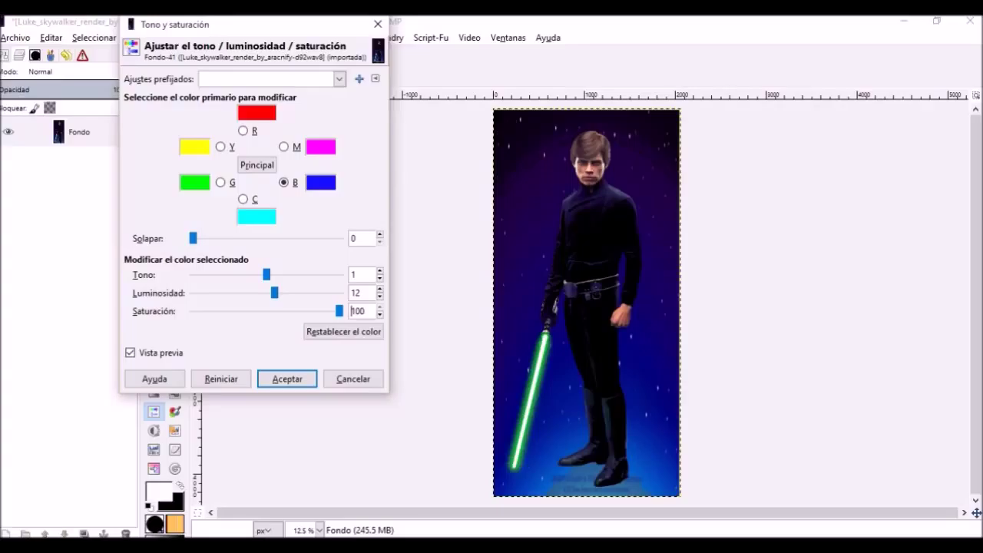
Set the blue primary's Luminosidad to -2 and its Tono to 9
left_click(379, 296)
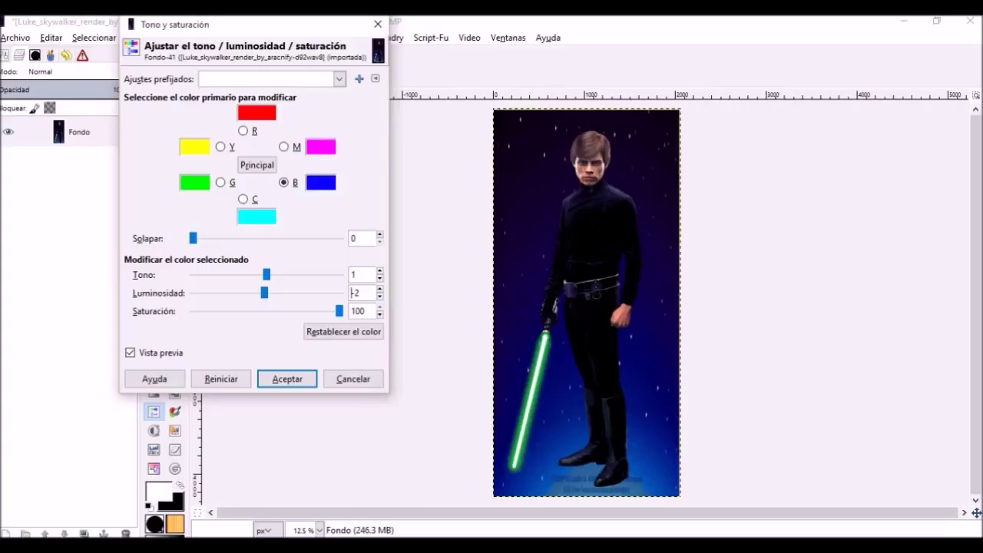
left_click(379, 271)
left_click(379, 271)
left_click(380, 271)
left_click(379, 271)
type("23")
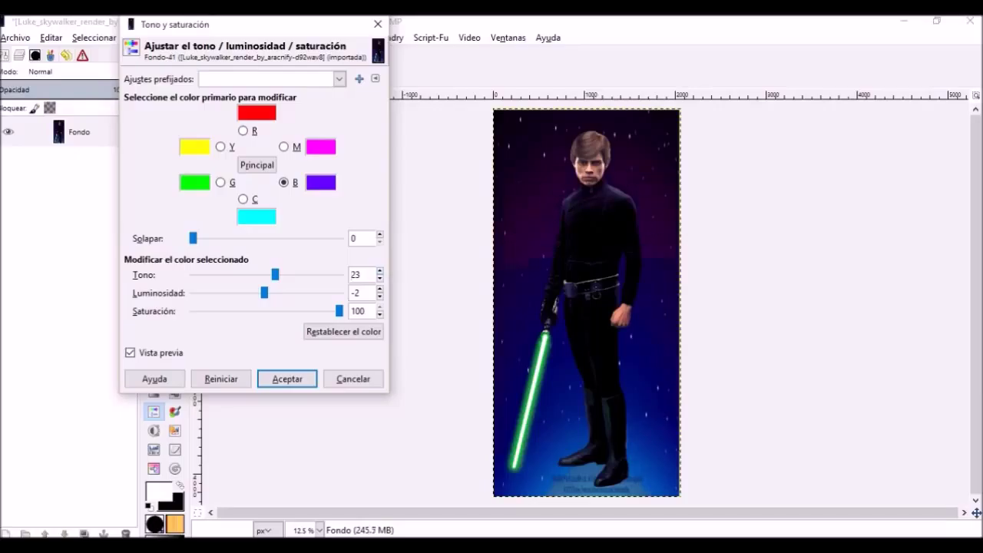
left_click(379, 278)
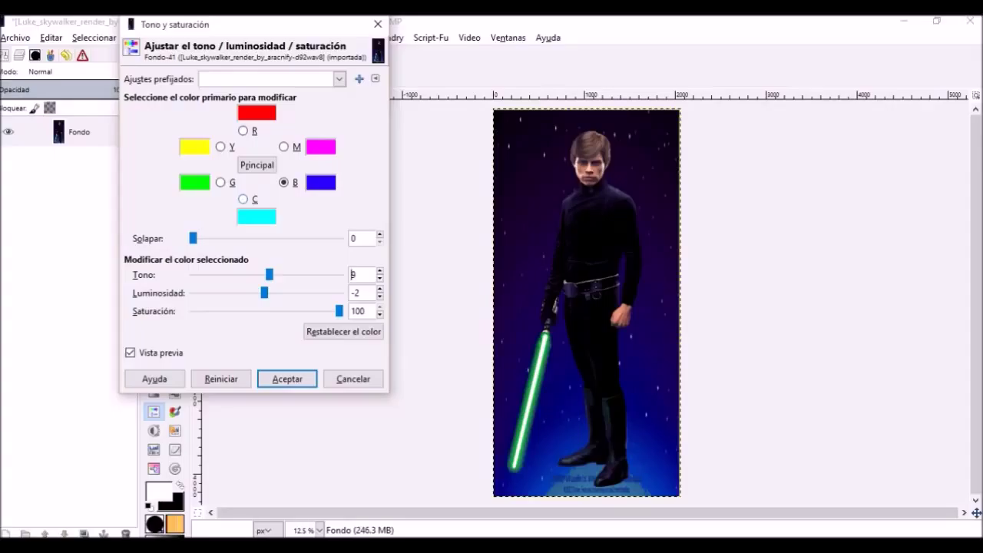
Choose the cyan primary and set its Tono to 28 and its Saturación to 100
left_click(253, 199)
scroll(353, 275, "up", 20)
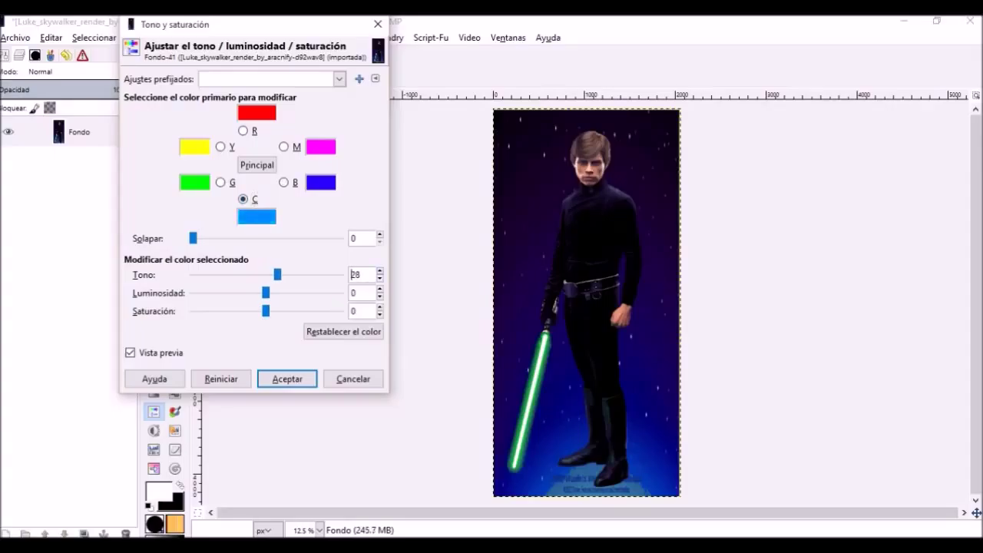
scroll(353, 310, "up", 14)
scroll(353, 310, "up", 20)
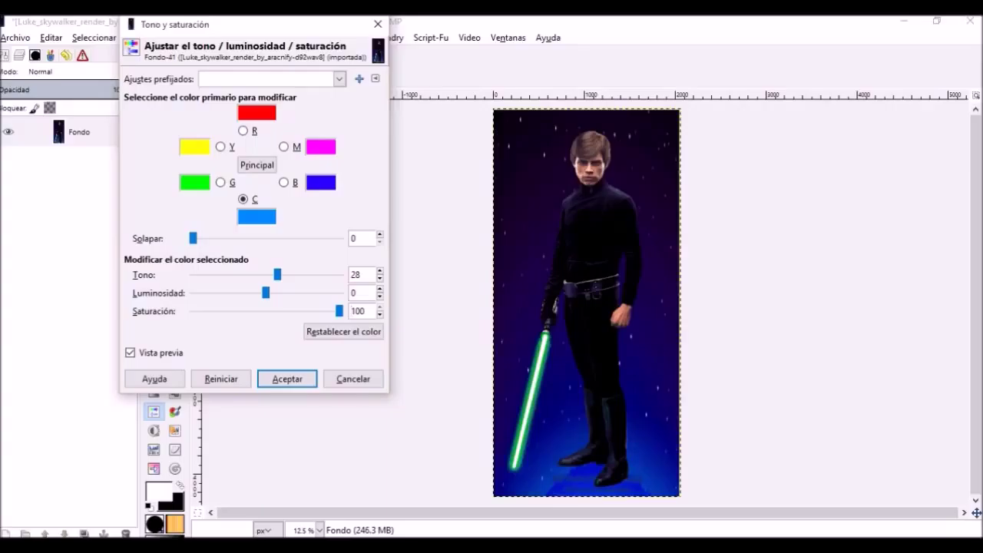
Try raising the cyan primary's Luminosidad up to 55 and return it to 0
scroll(353, 293, "up", 20)
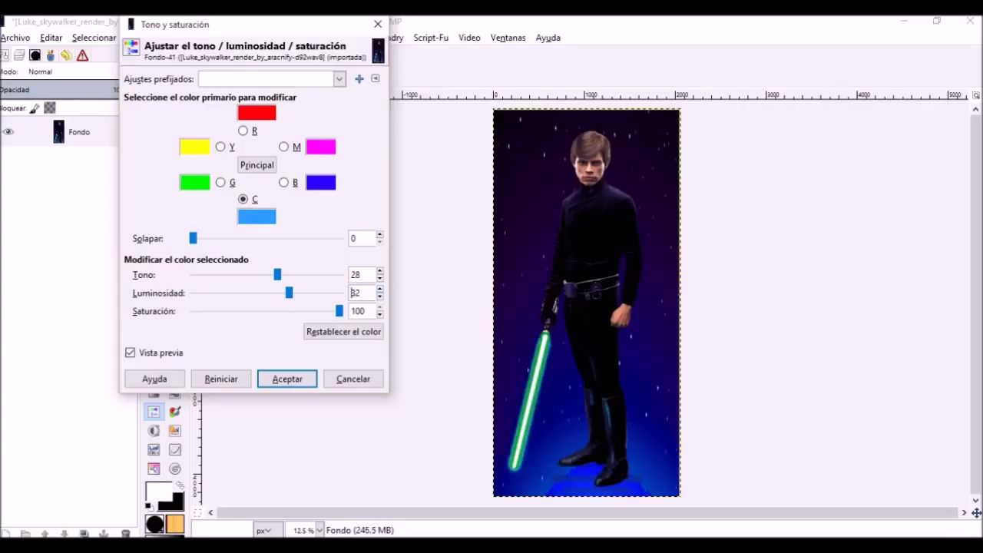
scroll(379, 290, "up", 20)
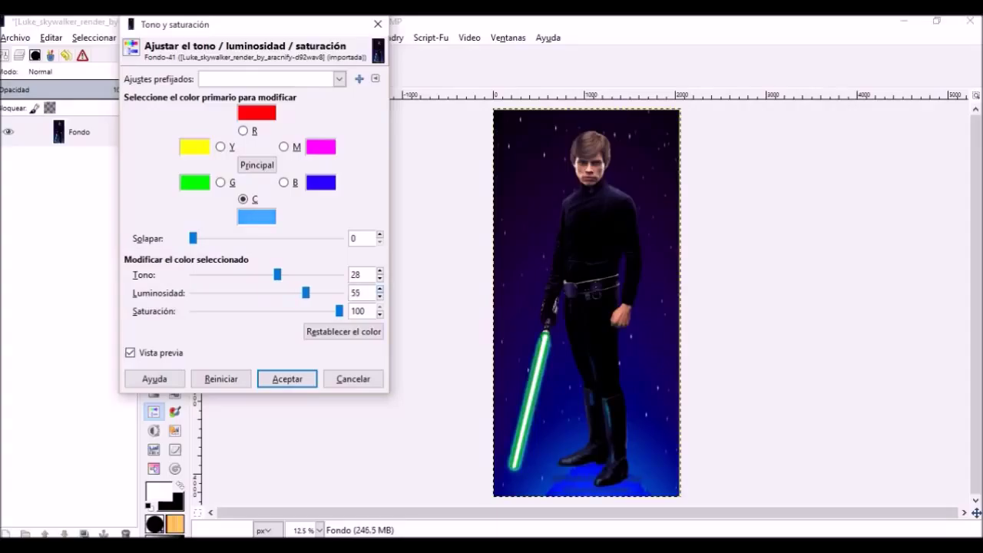
scroll(351, 293, "down", 20)
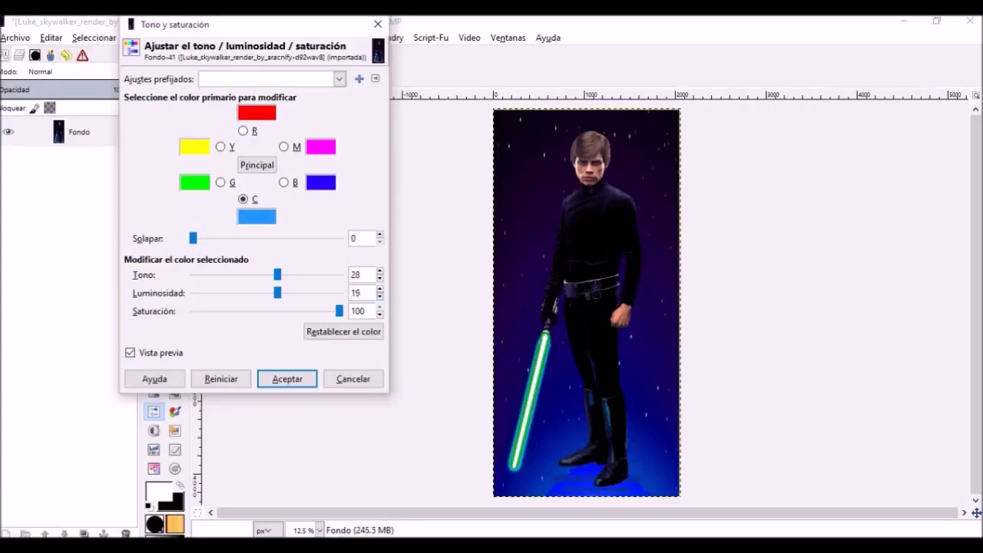
scroll(351, 293, "down", 6)
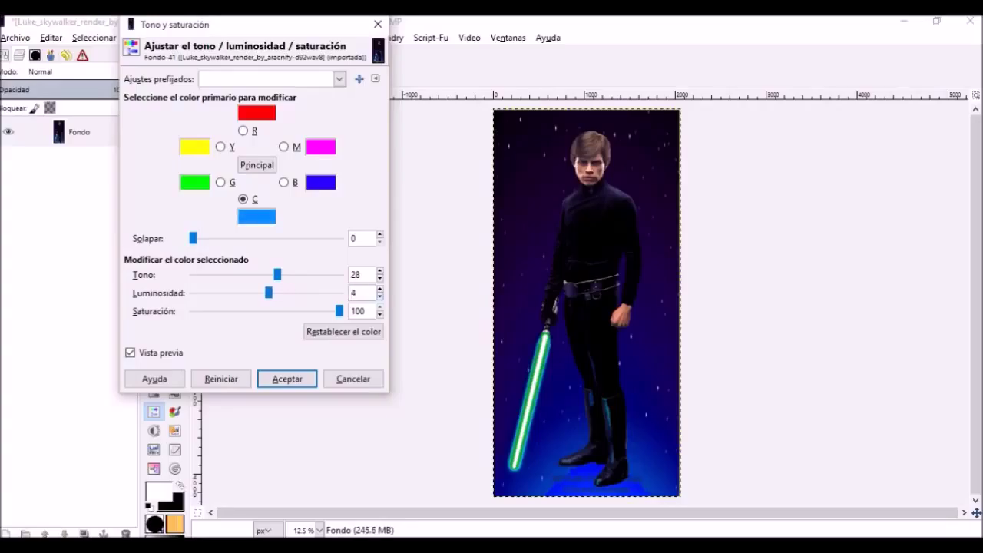
scroll(351, 292, "down", 1)
Return the Tono of the cyan primary to 0
scroll(361, 274, "down", 18)
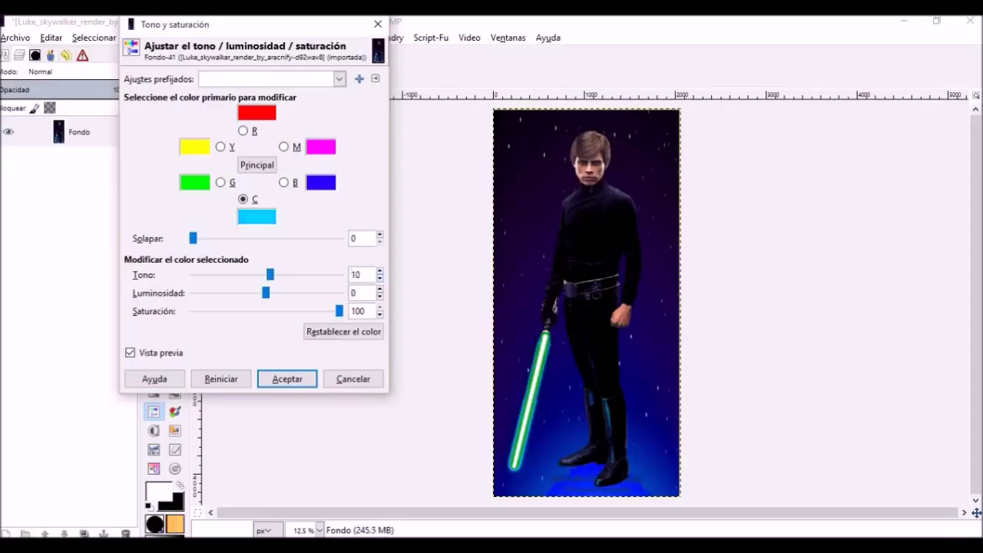
scroll(352, 274, "down", 10)
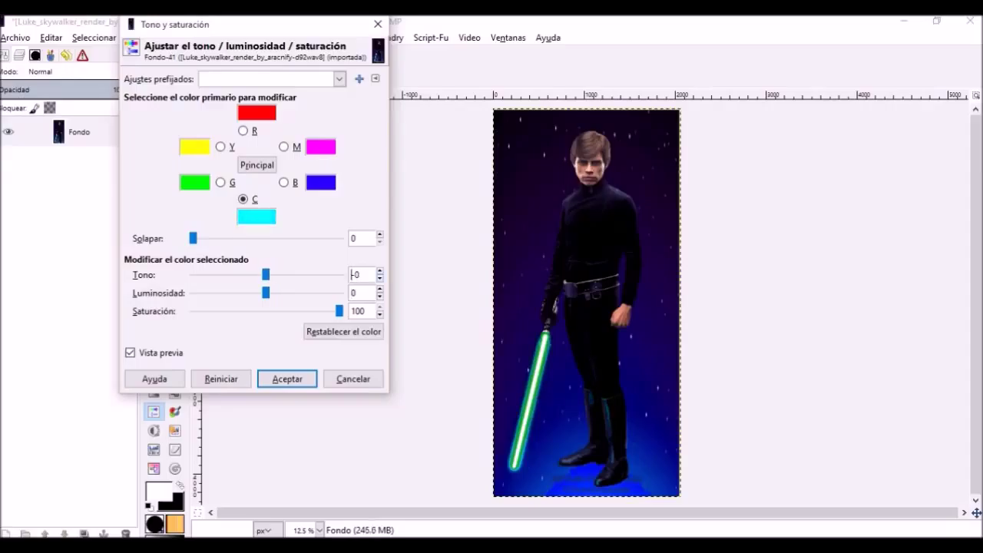
scroll(361, 274, "down", 16)
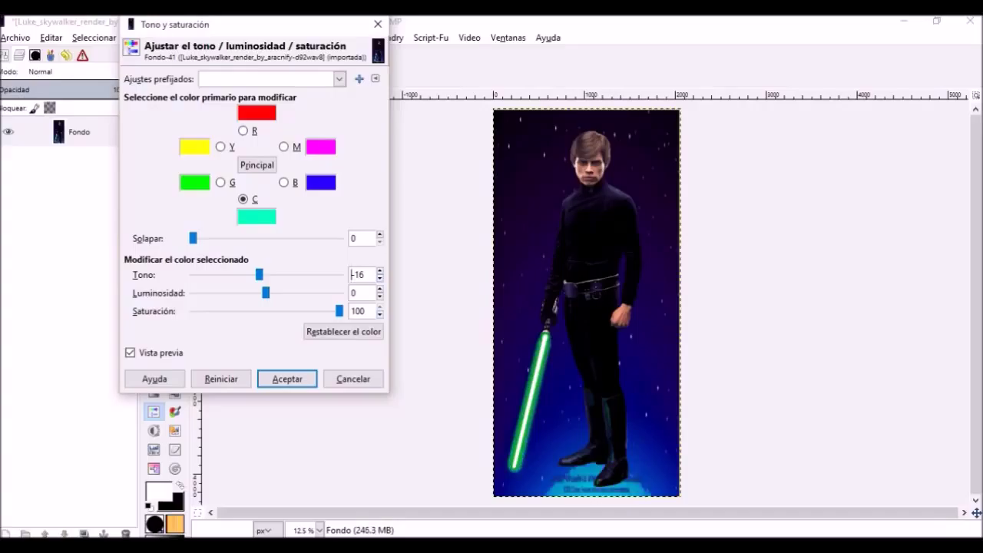
scroll(351, 274, "up", 13)
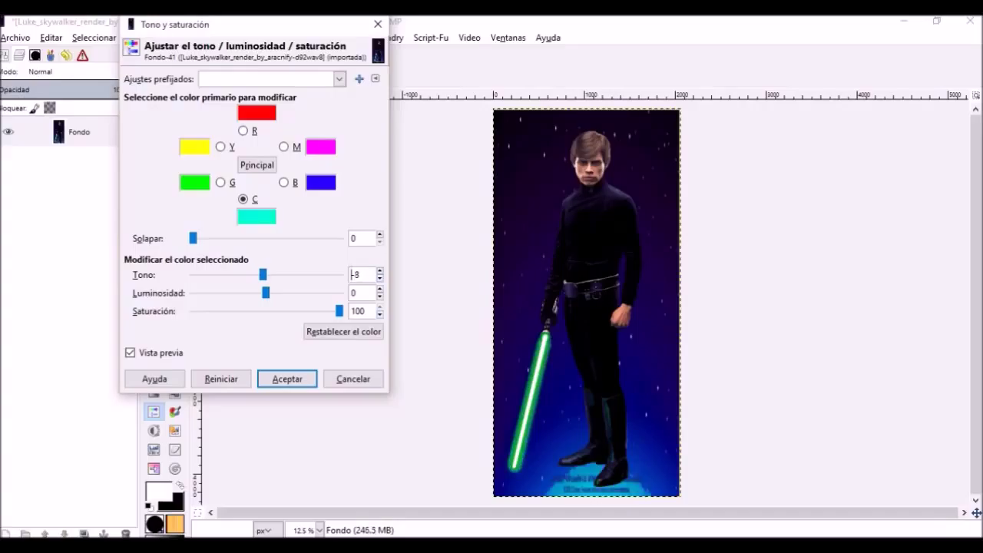
scroll(351, 274, "up", 2)
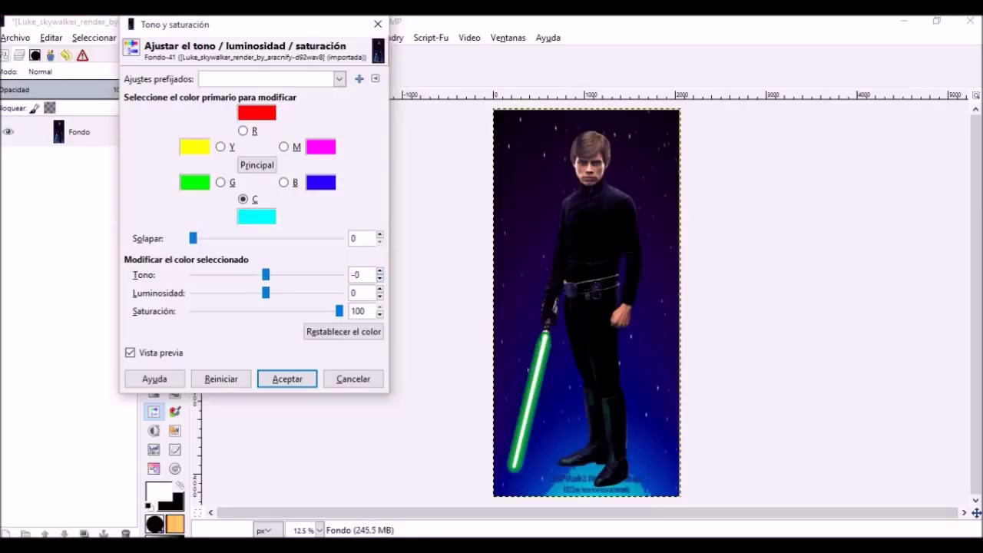
Set the cyan primary's Saturación to -18 and apply the hue and saturation changes
double_click(358, 311)
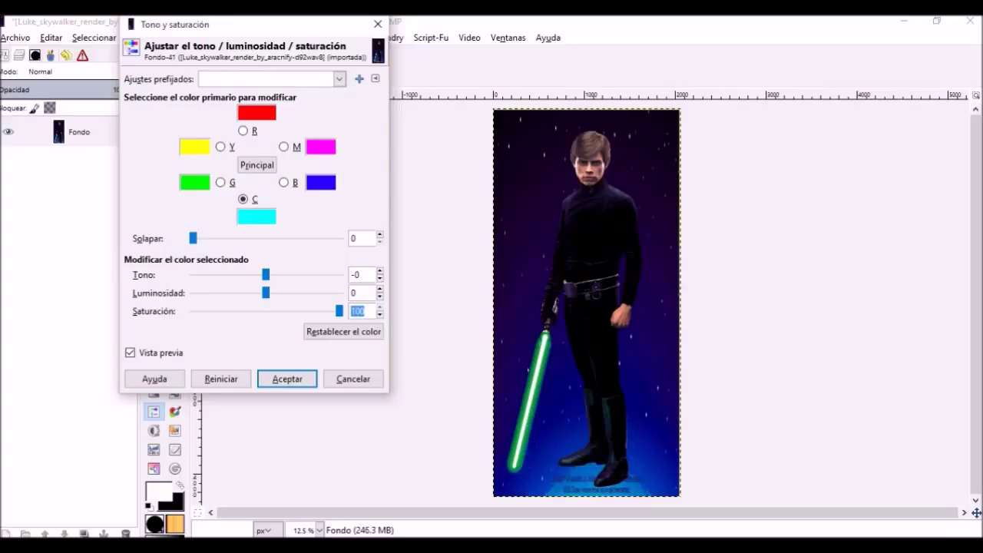
left_click(379, 315)
scroll(353, 311, "down", 15)
scroll(353, 311, "down", 20)
scroll(351, 311, "down", 20)
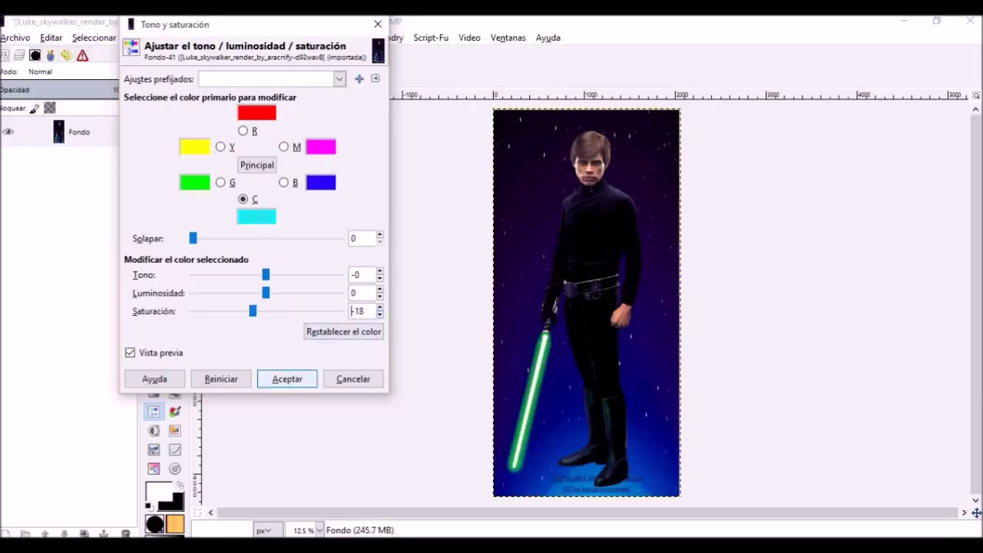
left_click(287, 378)
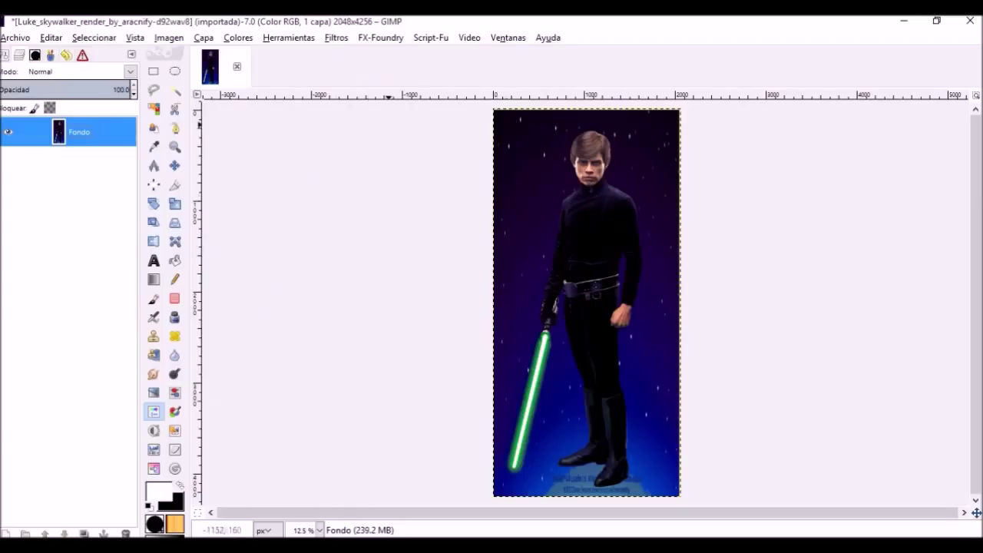
Start a Brillo y contraste adjustment on the layer and set the Brillo to -6
left_click(238, 37)
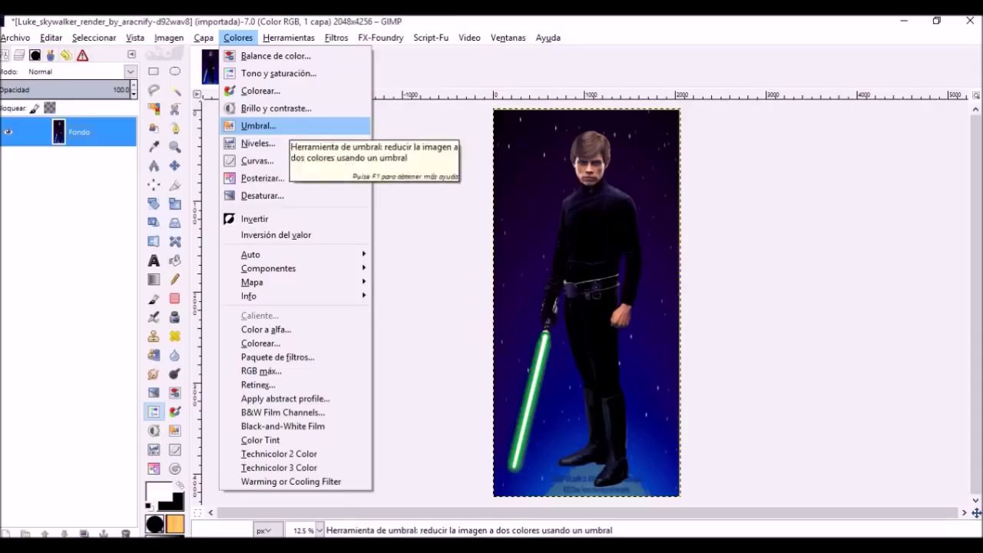
left_click(276, 108)
left_click_drag(315, 104, 316, 104)
key("Right")
key("Right")
key("Right")
key("Right")
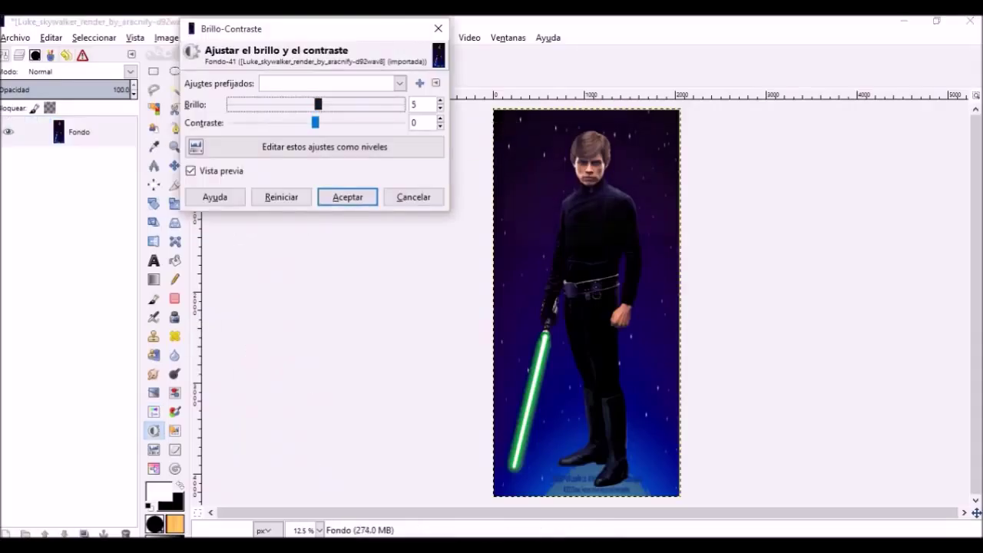
left_click(440, 108)
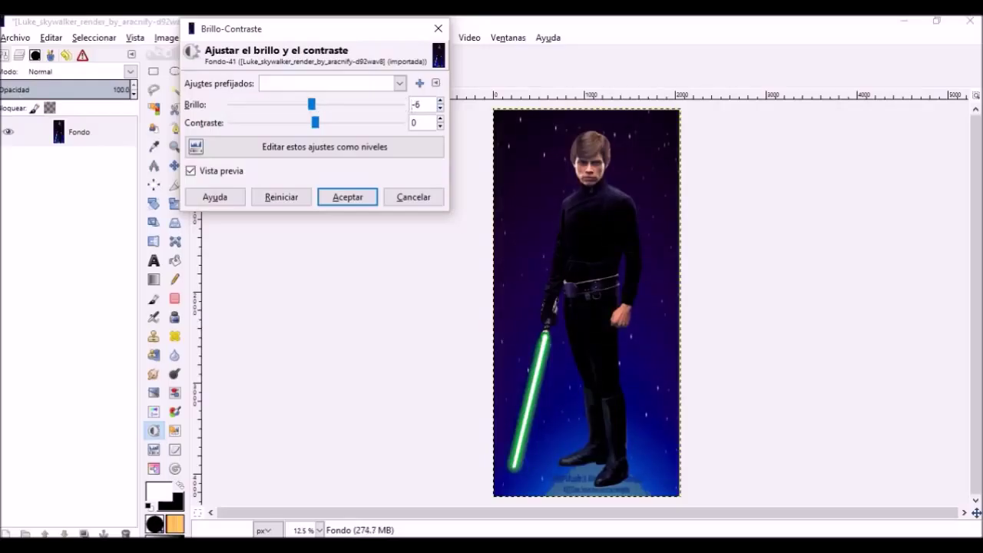
Try different Contraste values between 7 and -12, and set the Contraste to -3
left_click(440, 119)
left_click(440, 119)
key("Up")
key("Up")
key("Up")
key("Up")
key("Up")
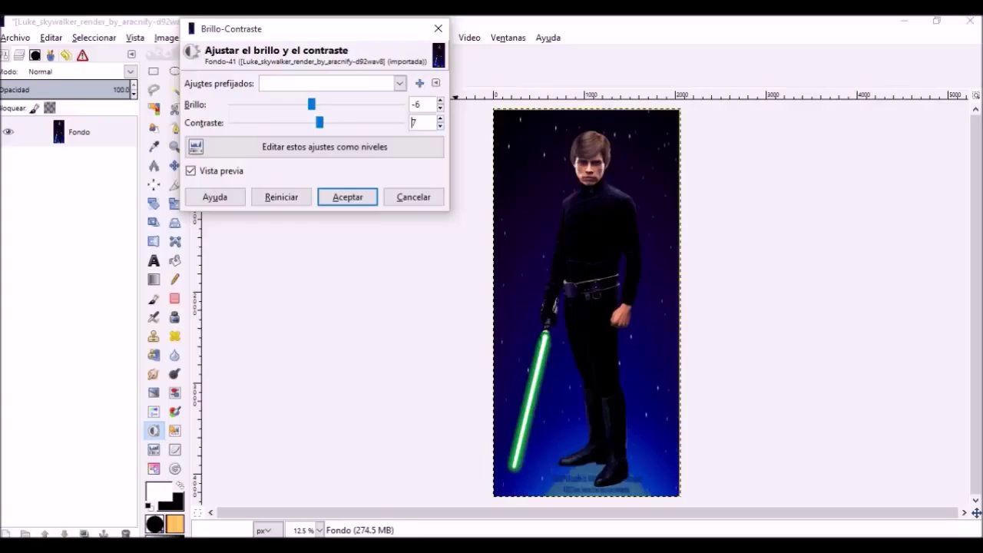
key("Down")
key("Down")
key("Down")
key("Down")
key("Down")
key("Down")
key("Down")
key("Down")
key("Down")
key("Down")
key("Down")
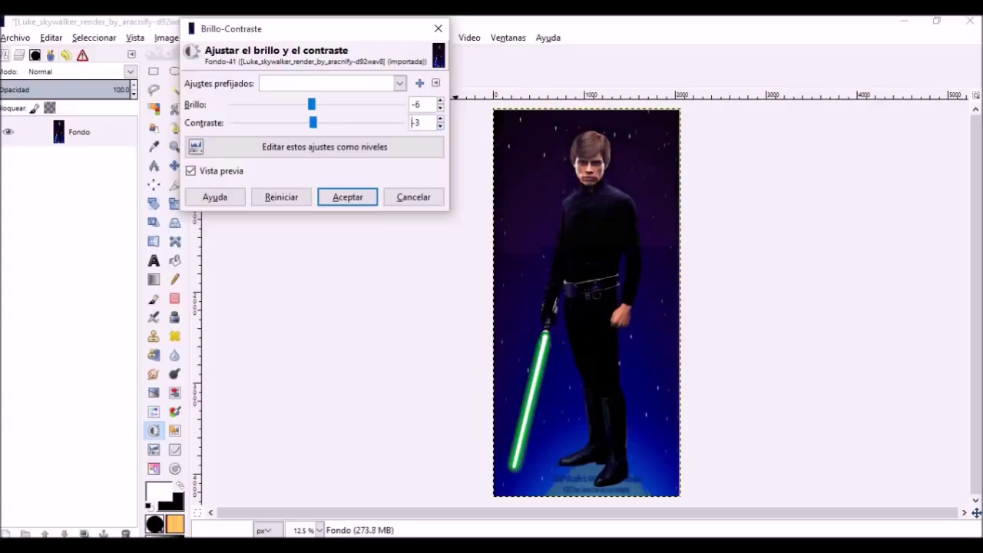
key("Down")
key("Down")
key("Down")
key("Down")
key("Down")
key("Down")
key("Down")
key("Down")
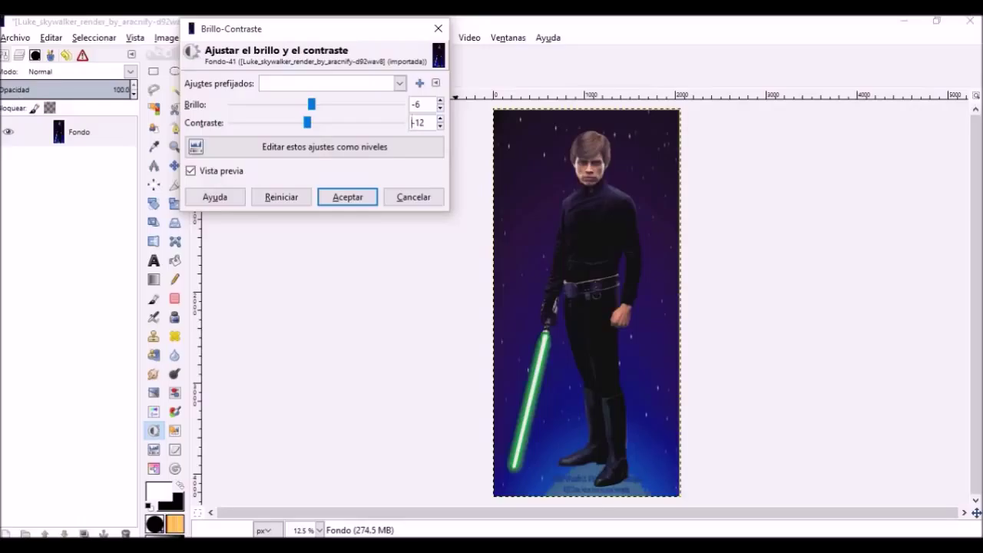
key("Up")
key("Up")
key("Up")
key("Up")
key("Up")
key("Up")
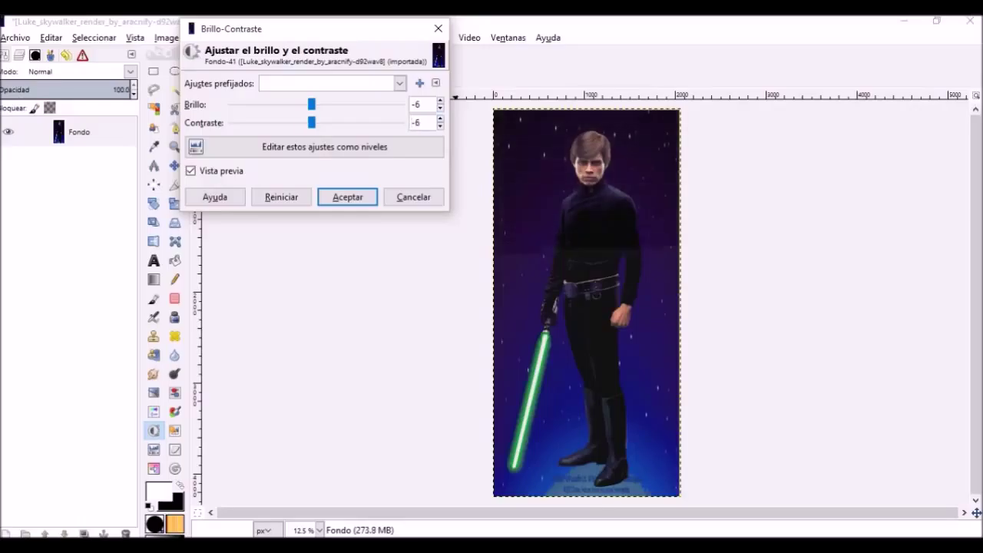
key("Up")
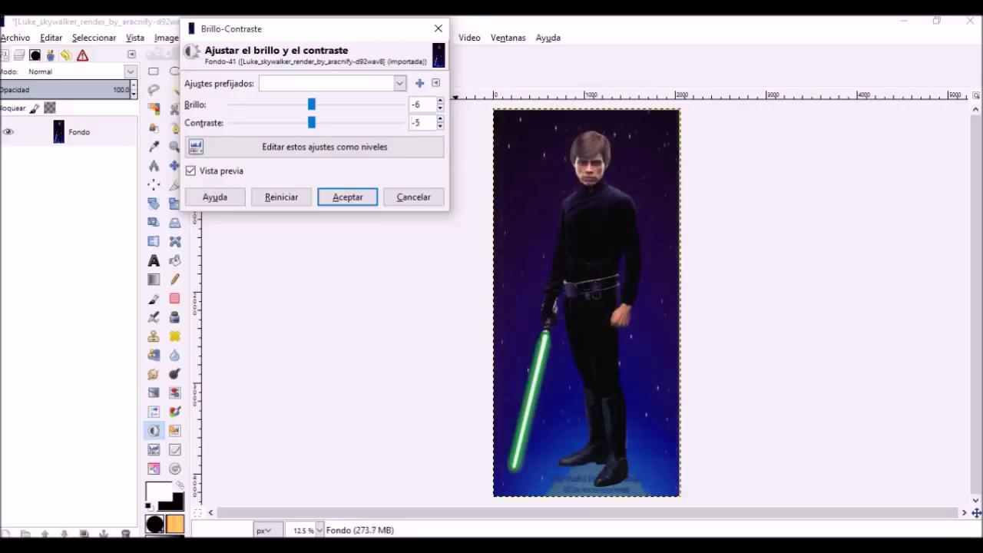
key("Up")
key("Up")
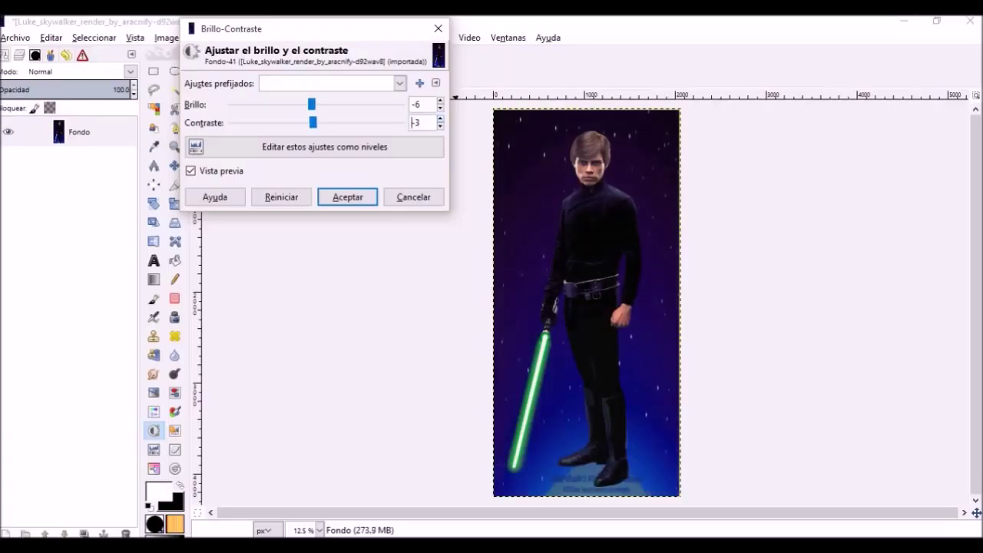
Set the Contraste to -1 and raise the Brillo to 0
key("Up")
key("Up")
double_click(440, 101)
key("Up")
key("Up")
key("Up")
key("Up")
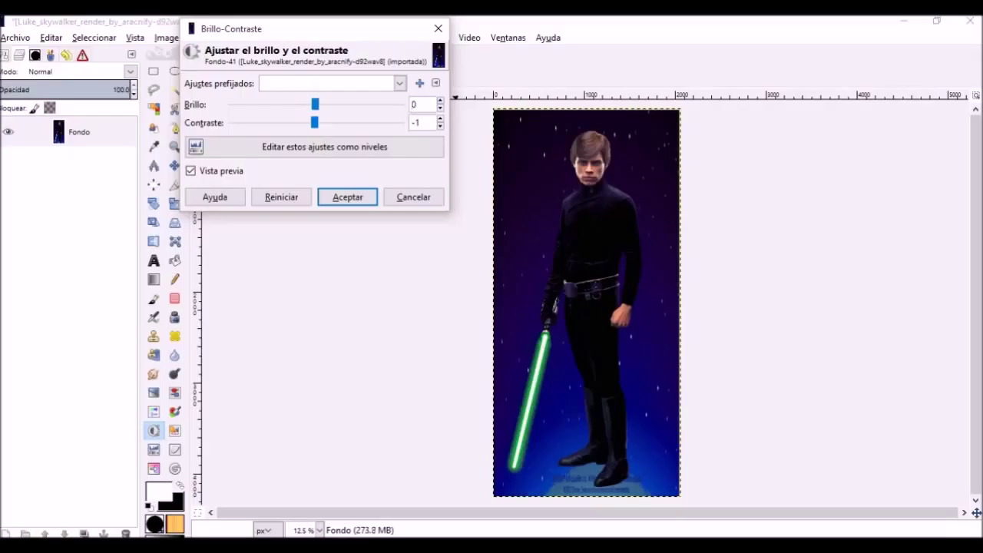
Try a higher Brillo, set it to -2, and apply the brightness and contrast adjustment
key("Up")
key("Up")
key("Up")
key("Up")
key("Up")
key("Down")
key("Down")
key("Down")
key("Down")
key("Down")
key("Down")
key("Down")
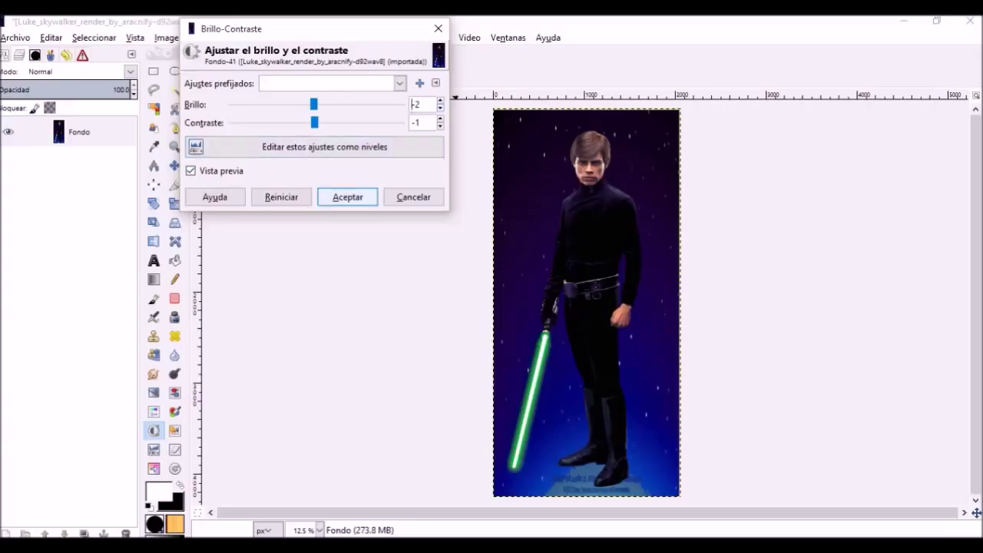
key("Return")
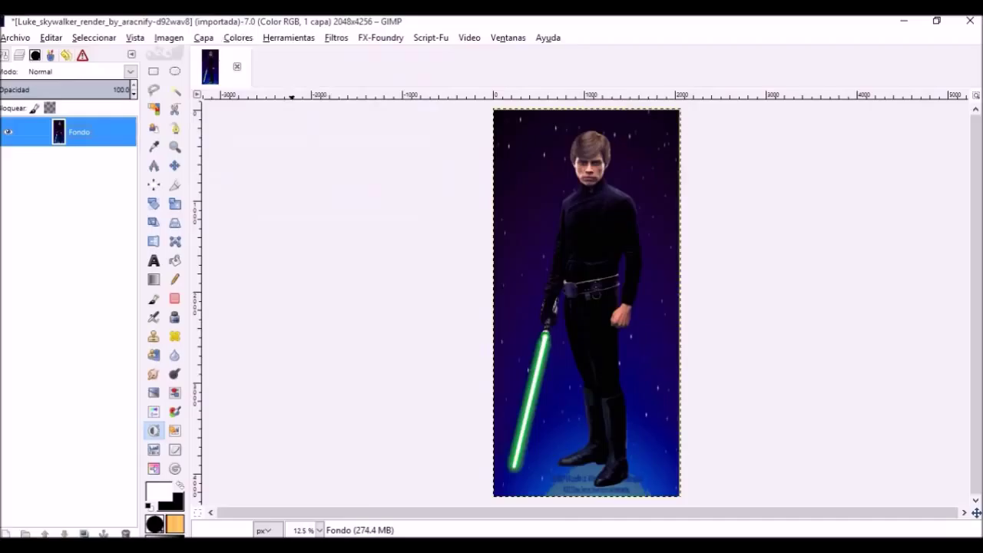
Try a Niveles adjustment that takes its white point from the dark background beside the figure's shoulder
key("alt+c")
key("Down")
key("Down")
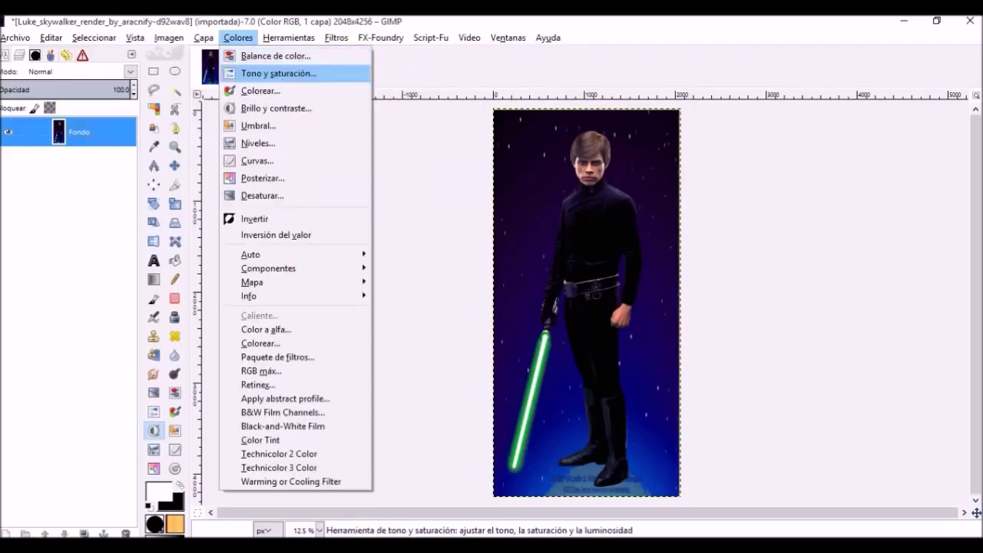
key("Down")
key("Down")
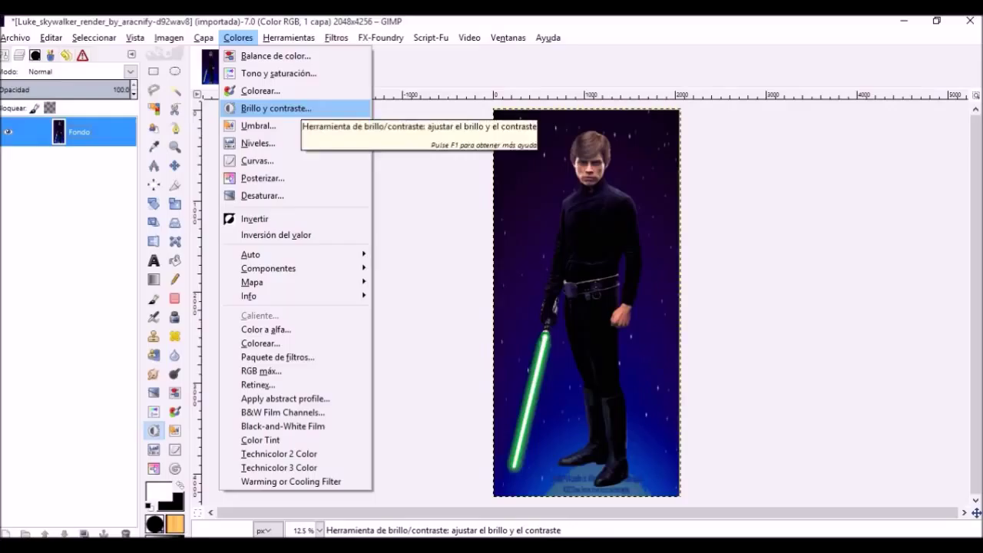
key("Down")
key("Down")
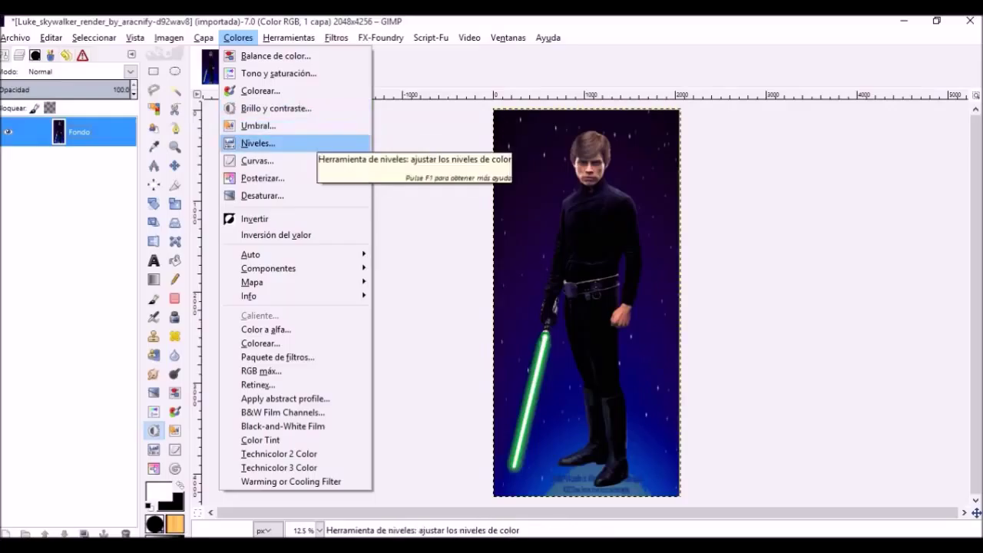
key("Return")
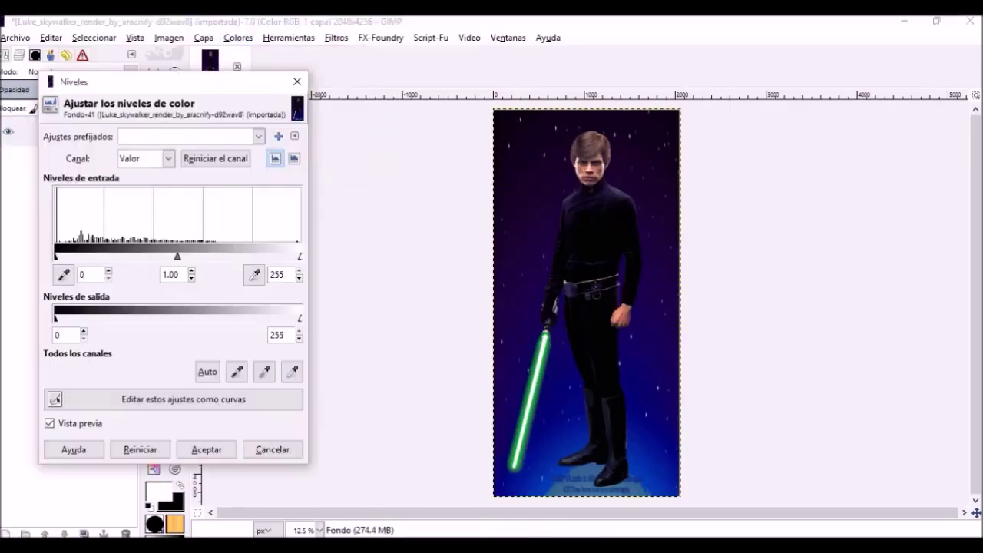
left_click(255, 274)
left_click(518, 185)
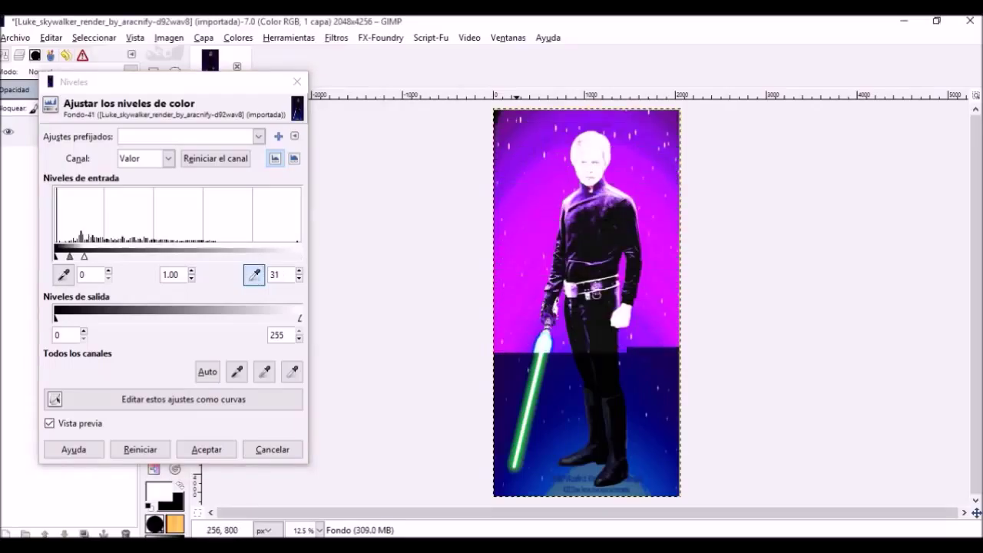
left_click(273, 449)
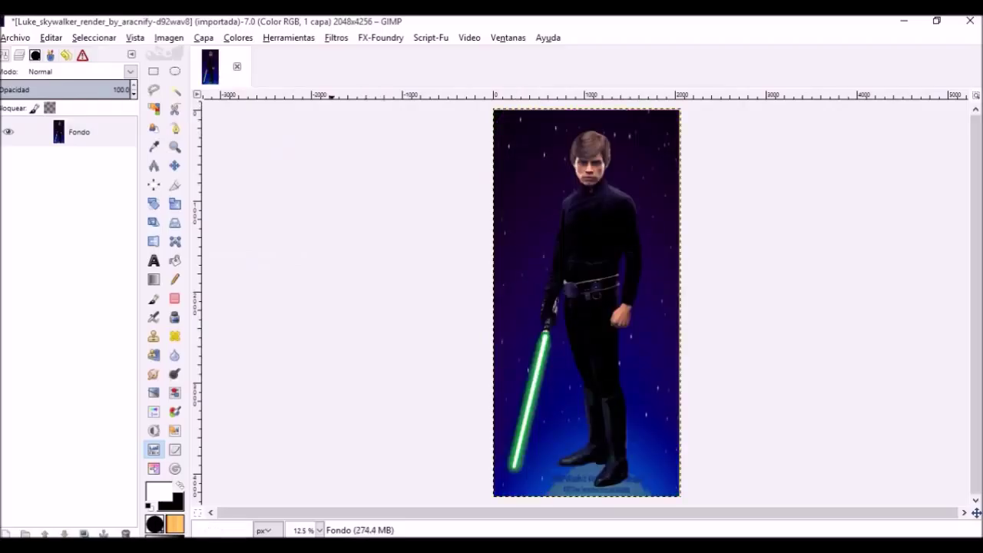
Apply the Efectos de iluminación filter with a Distancia of 0.664 to the layer, and undo it
left_click(238, 37)
left_click(289, 36)
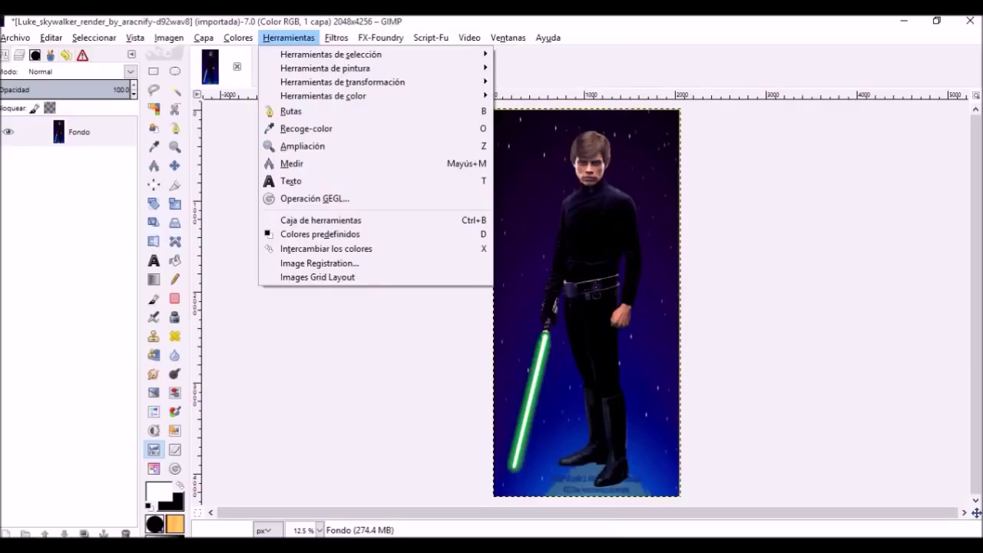
mouse_move(336, 38)
key("Down")
key("Down")
key("Down")
key("Down")
key("Down")
key("Down")
key("Down")
key("Down")
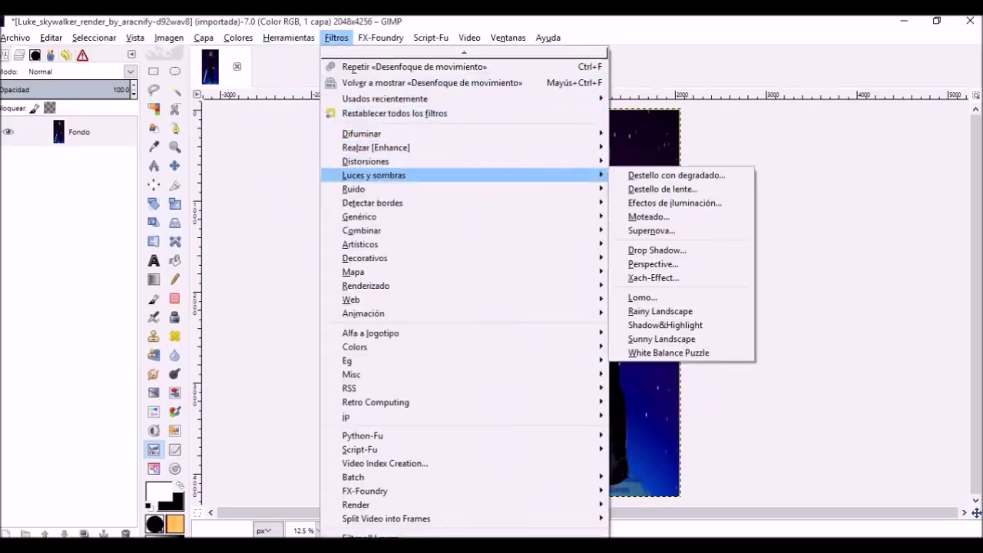
key("Right")
key("Down")
key("Down")
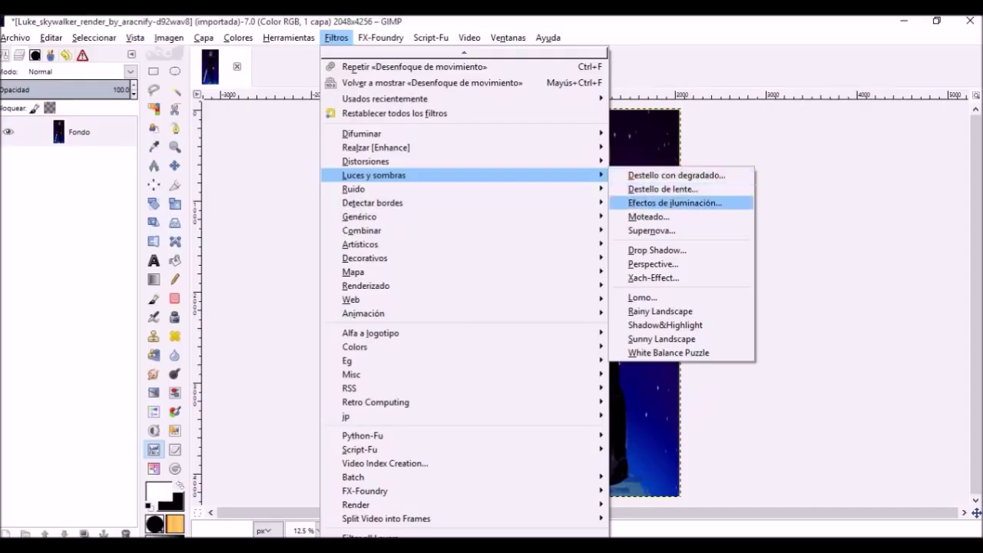
key("Return")
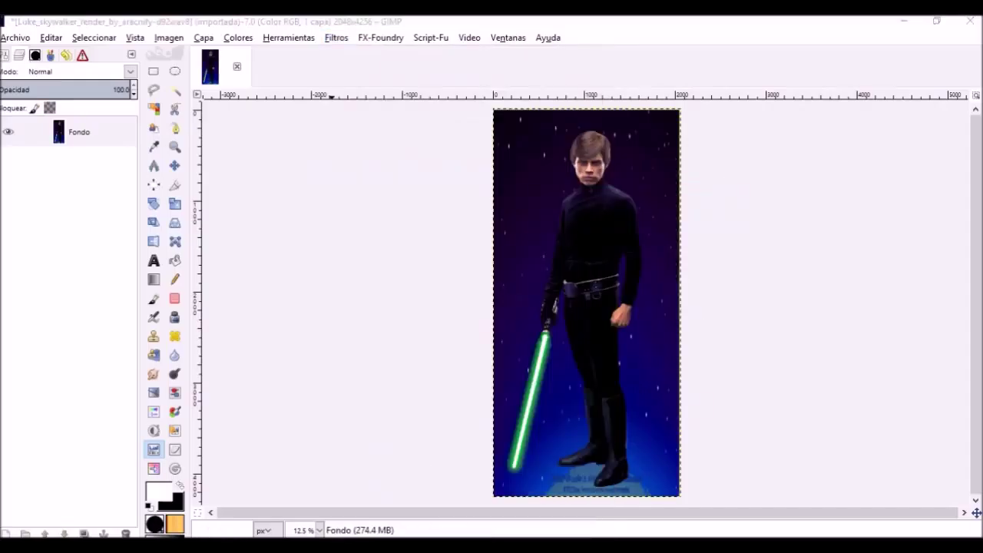
left_click_drag(330, 183, 143, 120)
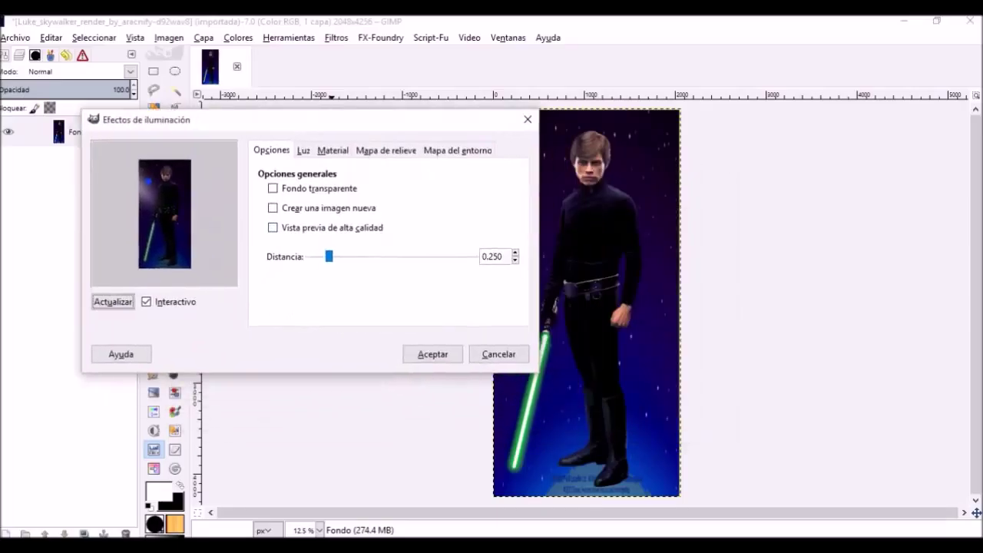
left_click(273, 228)
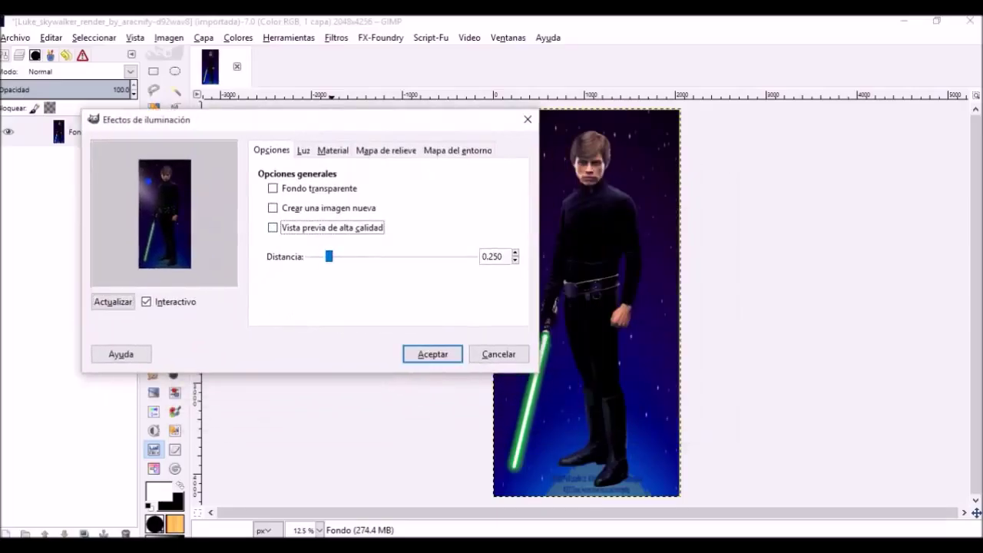
key("space")
left_click(274, 228)
left_click(328, 256)
left_click_drag(328, 256, 363, 257)
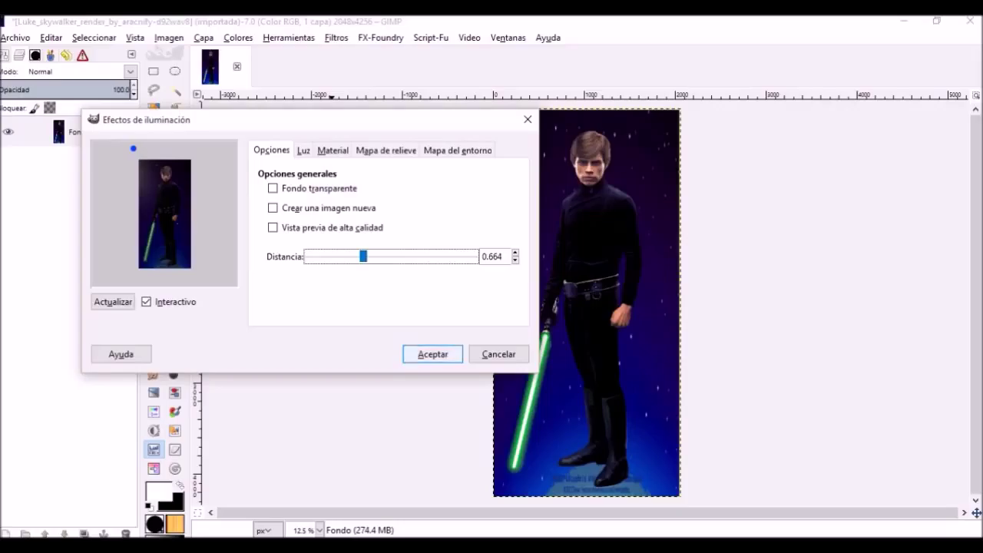
left_click(438, 356)
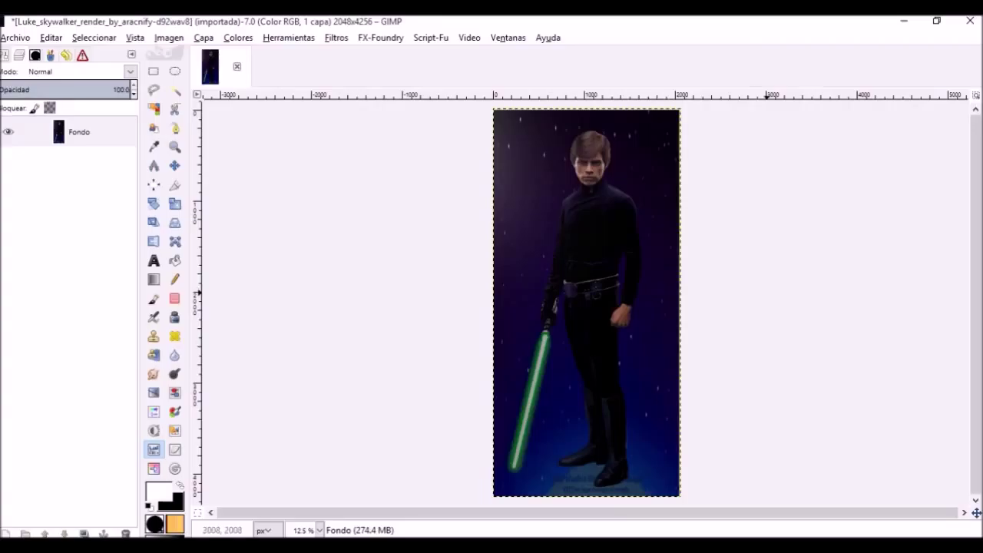
key("ctrl+z")
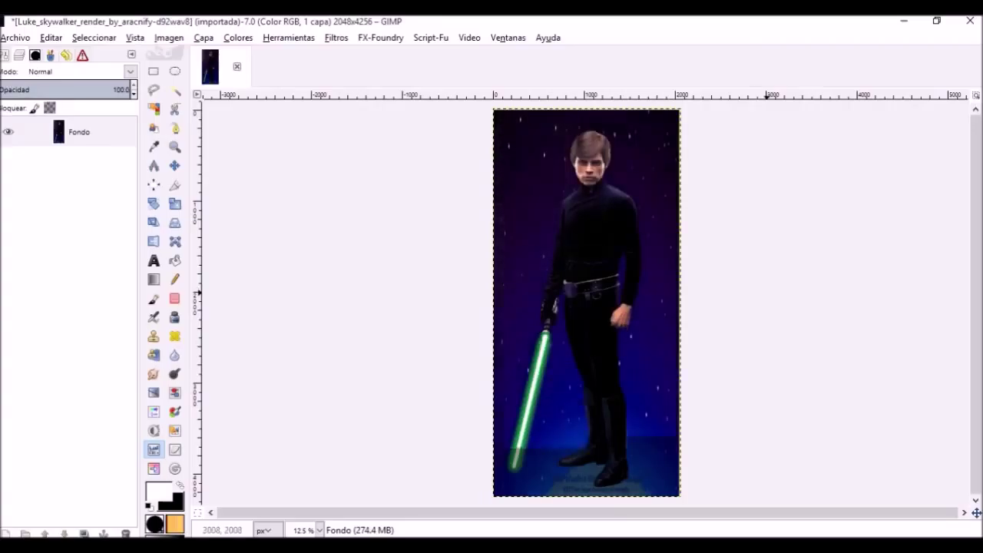
Reopen the Efectos de iluminación filter and examine its light, material and bump map settings without applying it
left_click(336, 37)
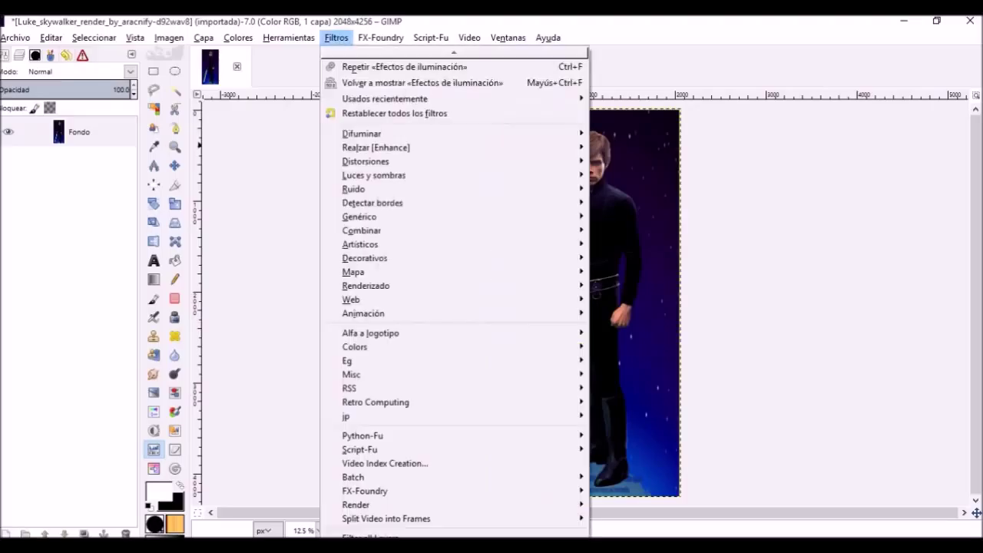
mouse_move(362, 134)
mouse_move(461, 175)
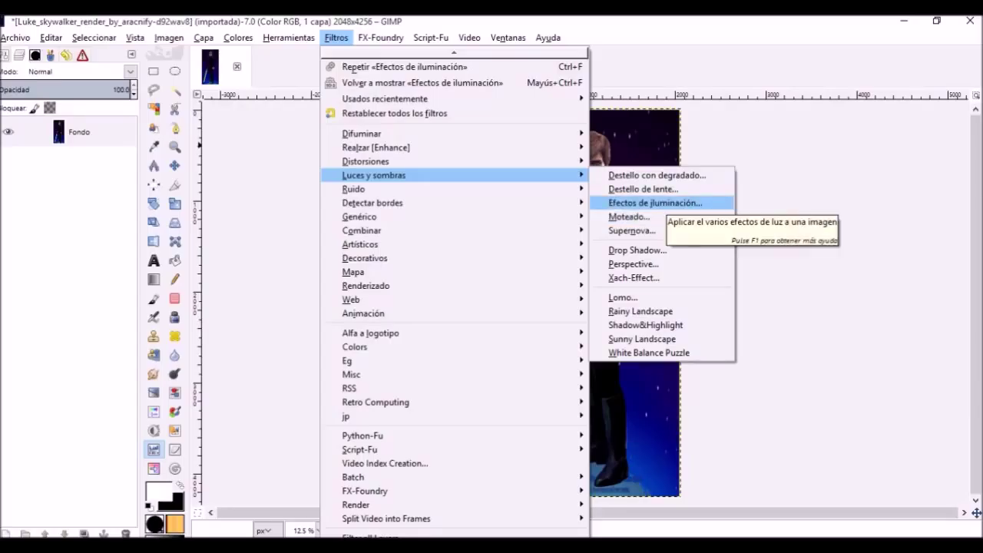
left_click(655, 203)
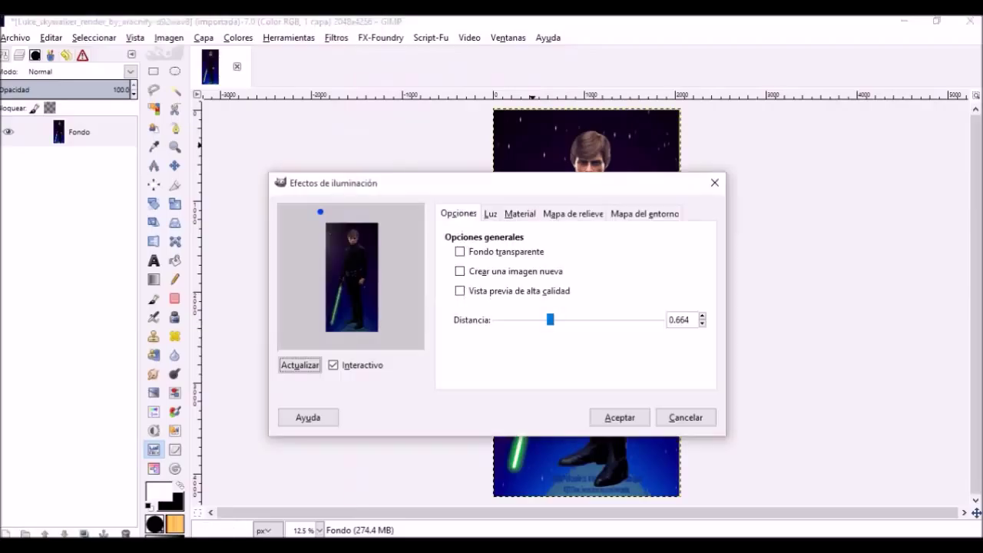
left_click(490, 215)
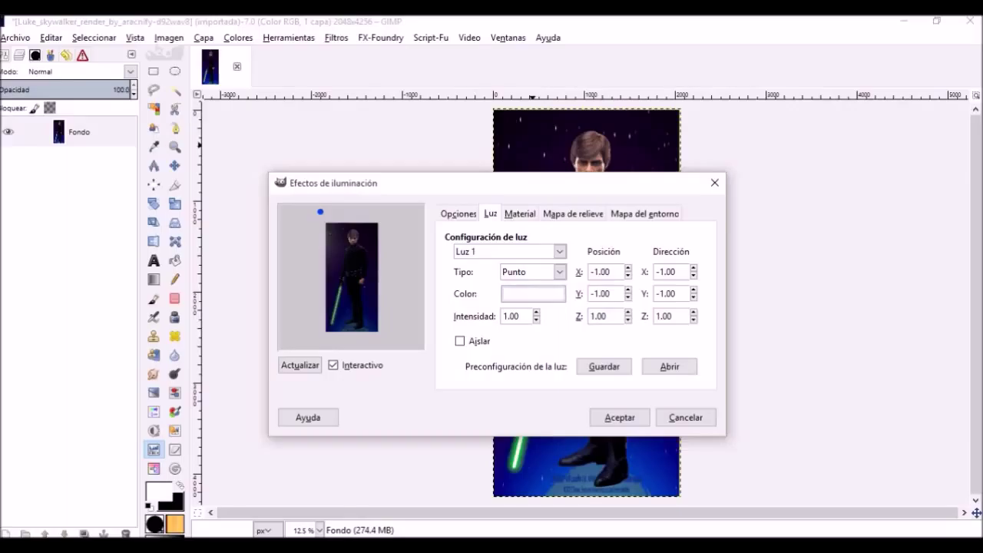
left_click(573, 214)
left_click(520, 214)
left_click(520, 214)
left_click(490, 214)
key("ctrl+Page_Up")
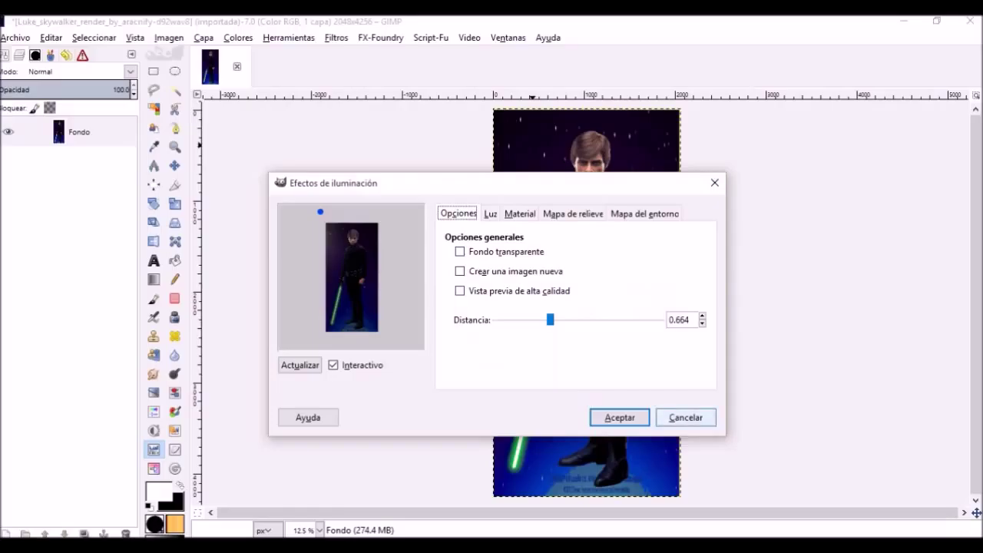
left_click(686, 417)
Raise the Valor curve with one point in the shadows and one in the midtones, and apply the Curvas adjustment
left_click(288, 37)
mouse_move(238, 37)
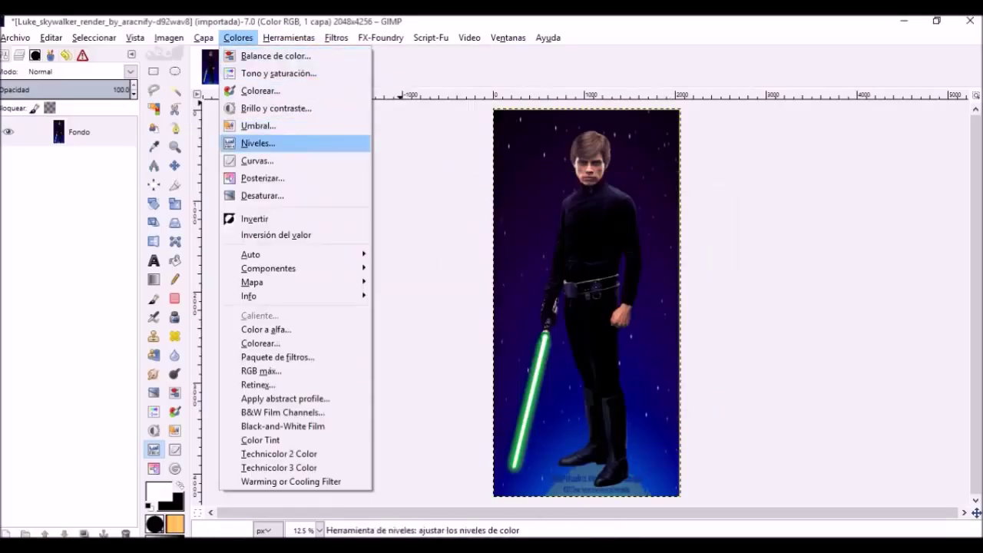
left_click(257, 160)
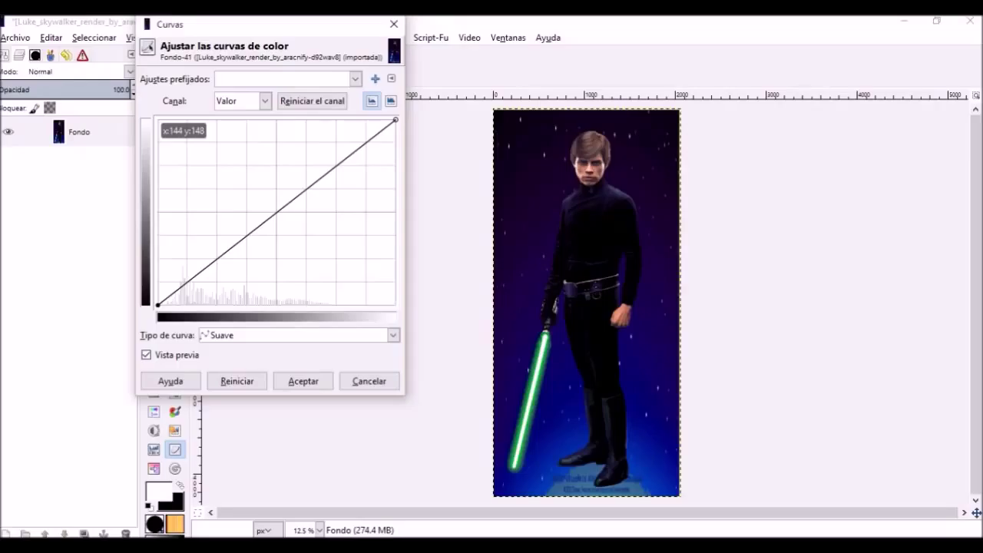
left_click_drag(292, 201, 281, 197)
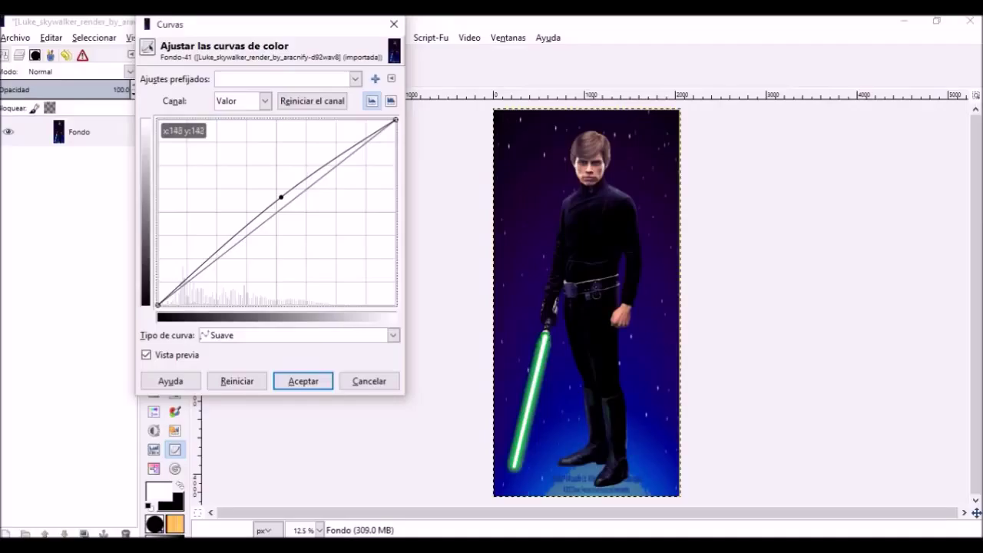
mouse_move(281, 197)
left_mouse_down()
mouse_move(272, 189)
mouse_move(274, 219)
mouse_move(356, 280)
mouse_move(247, 181)
mouse_move(272, 195)
left_mouse_up()
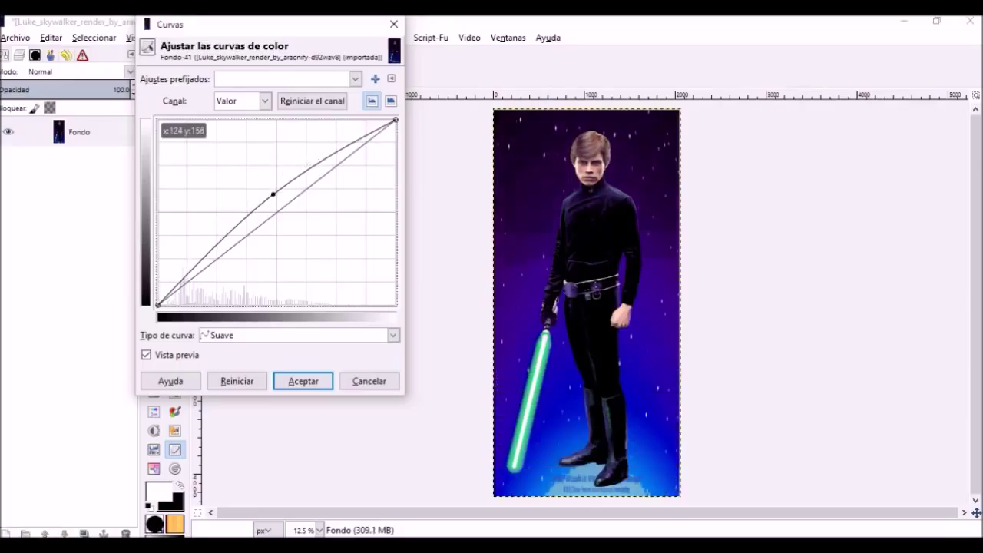
left_click_drag(272, 194, 220, 245)
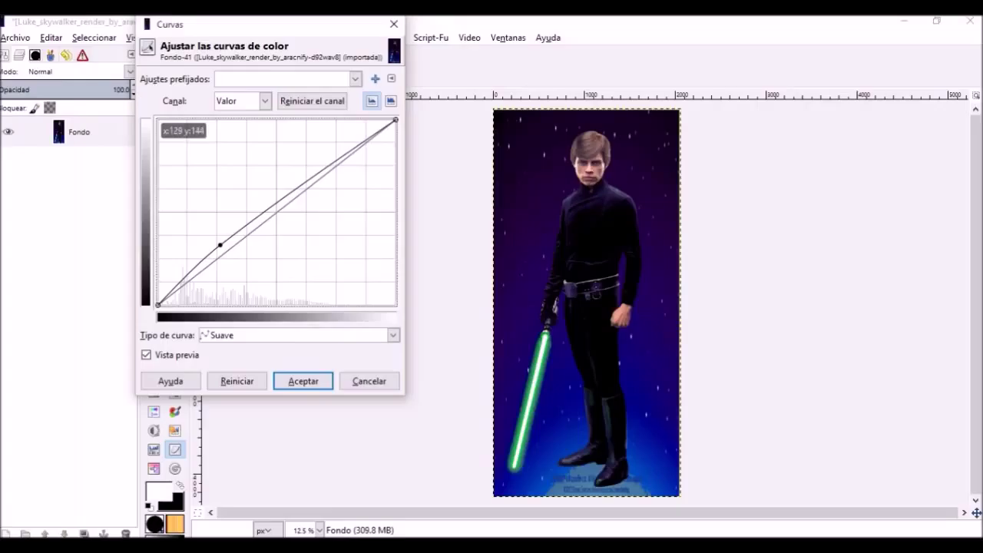
left_click(270, 179)
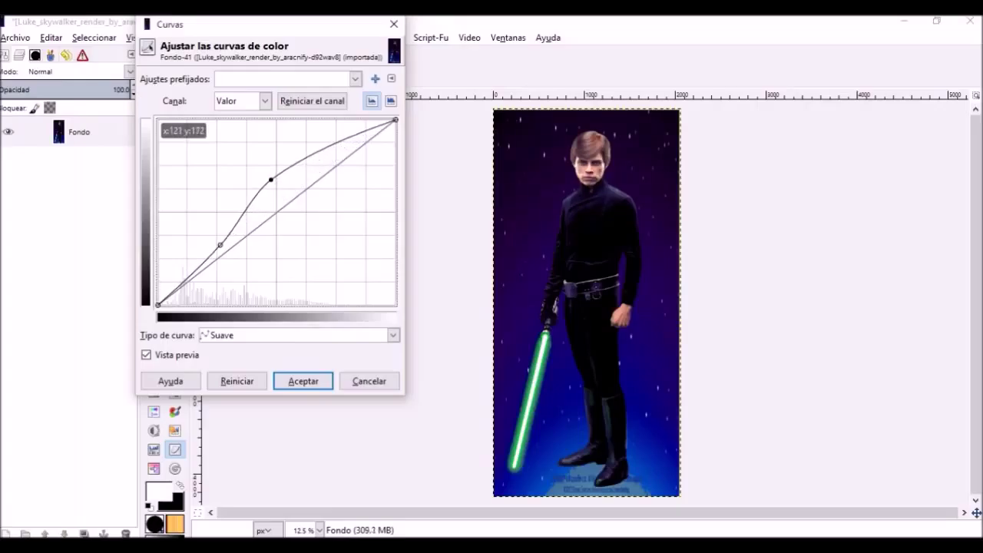
left_click_drag(270, 180, 273, 187)
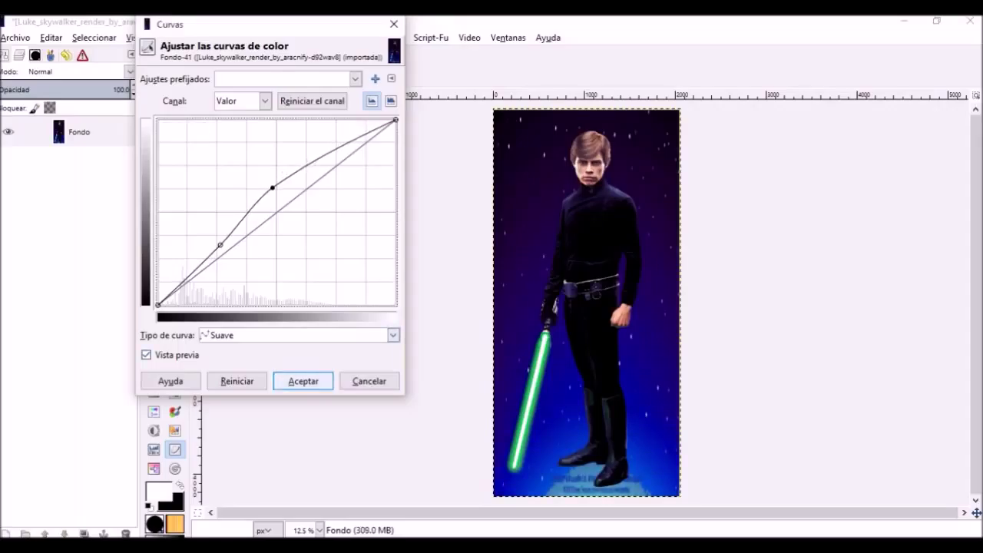
left_click(321, 378)
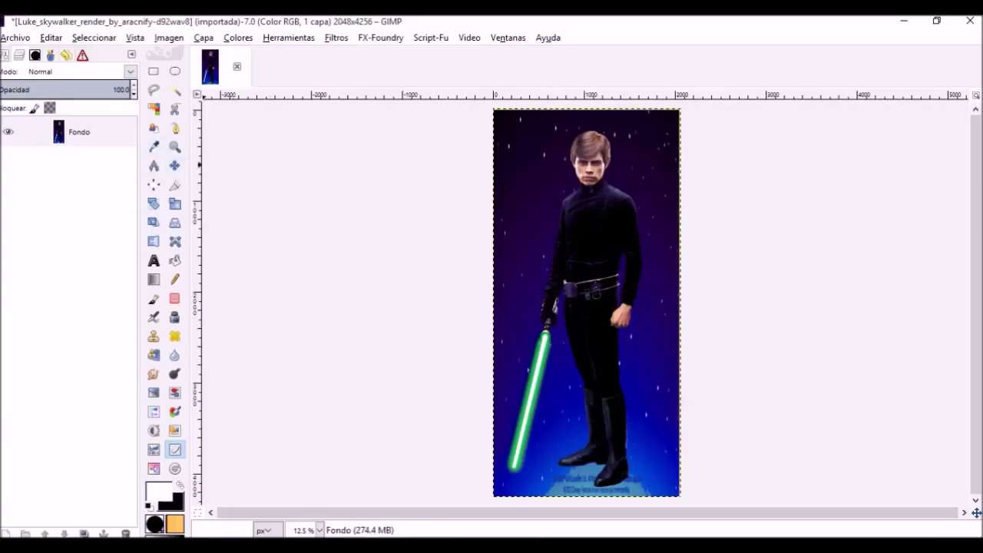
Open Luke_skywalker_render_by_aracnify-d92wav8.png from the Desktop as a separate image
left_click(16, 38)
key("Down")
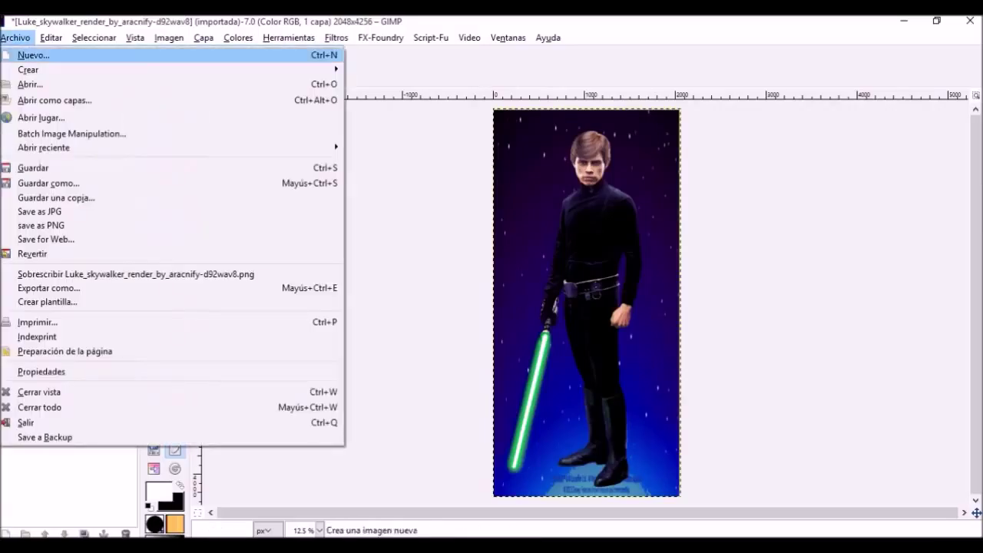
key("Down")
key("Down")
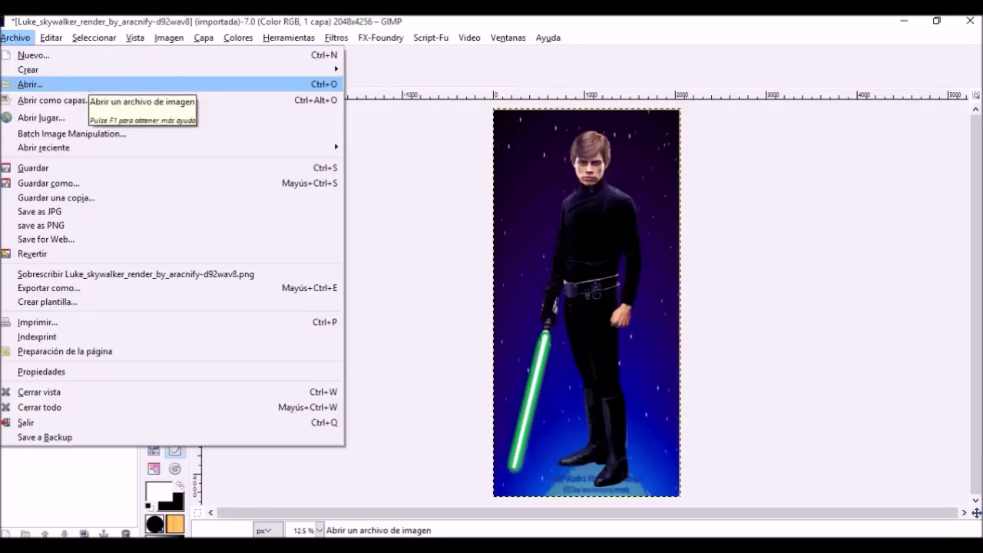
key("Return")
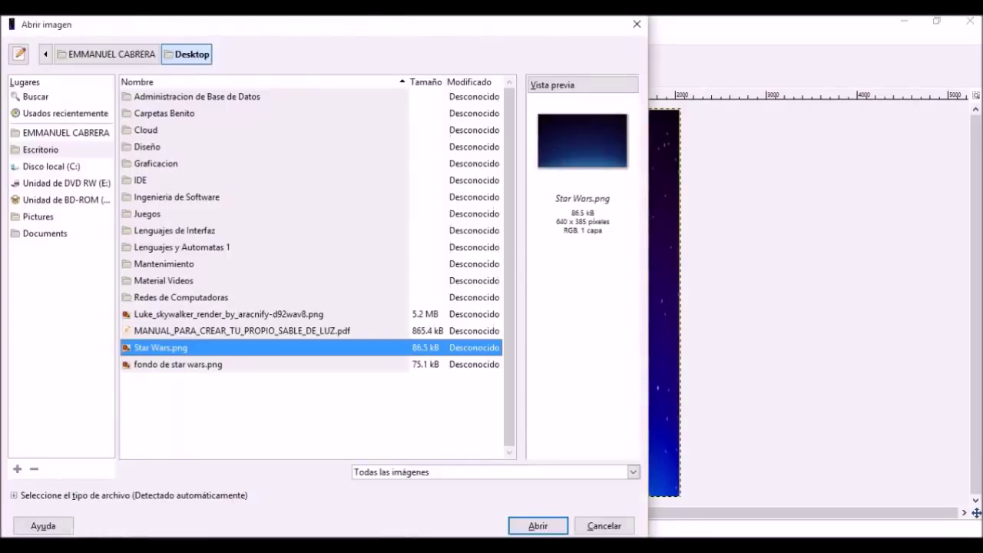
left_click(228, 314)
left_click(537, 526)
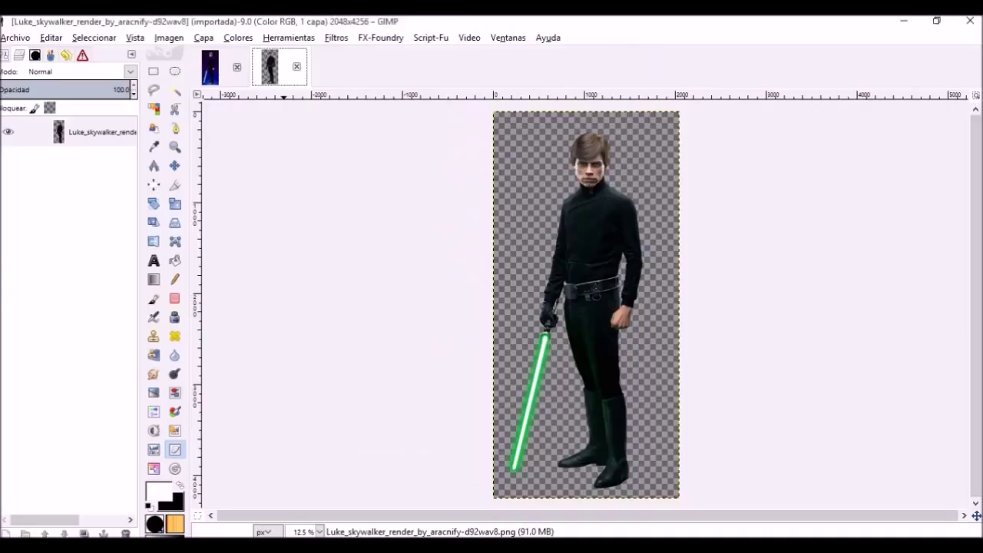
Apply the automatic Balance de blancos colour correction to the merged starry-background image and compare it with the original render
left_click(211, 68)
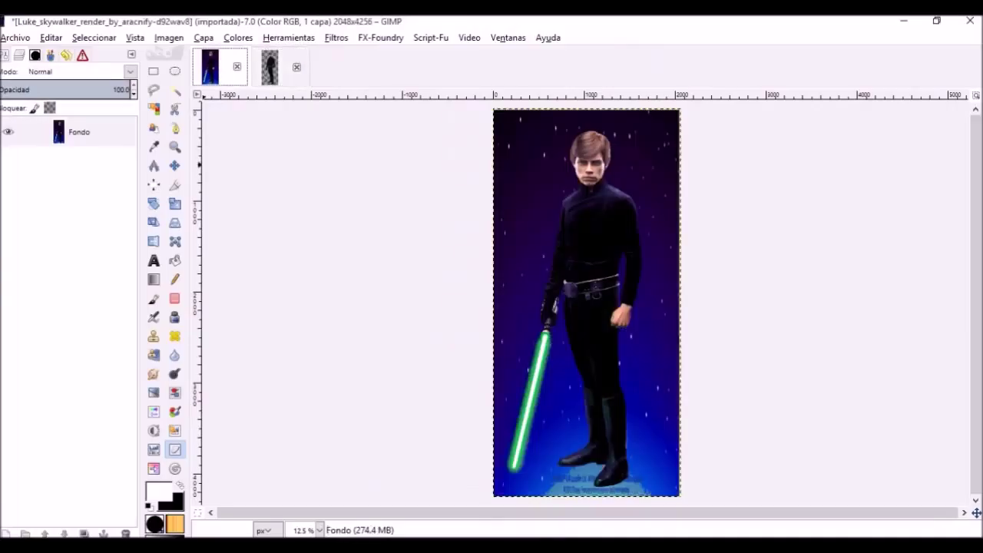
left_click(238, 37)
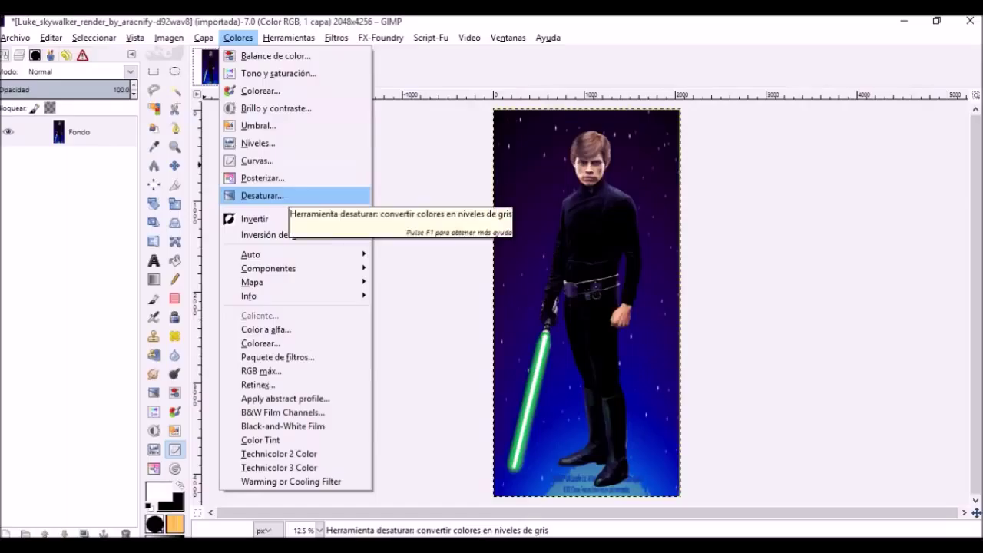
mouse_move(254, 255)
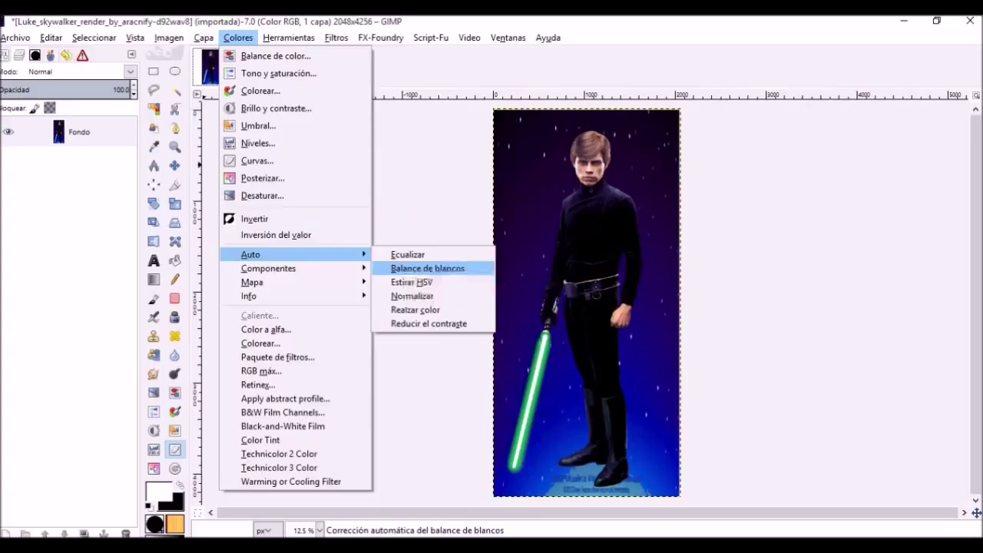
left_click(427, 268)
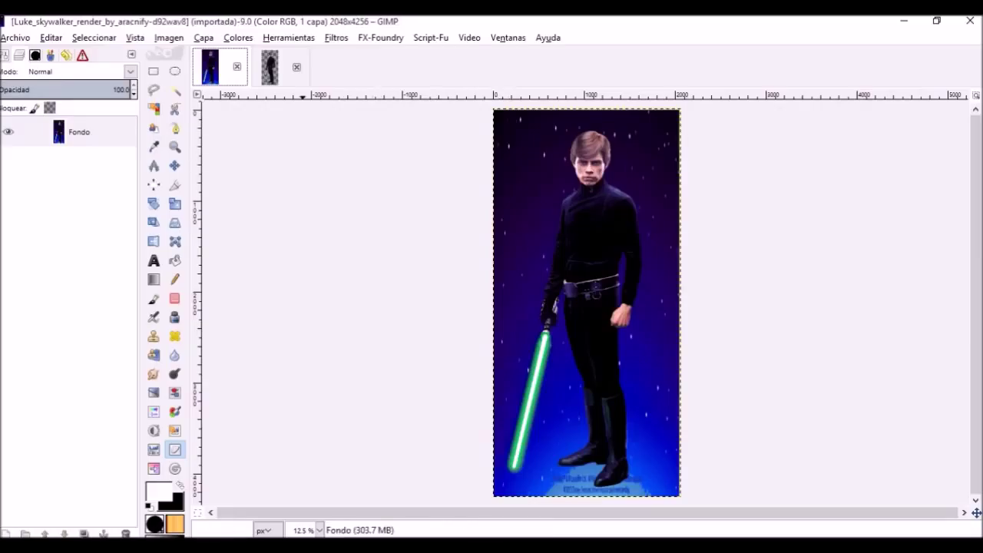
left_click(280, 67)
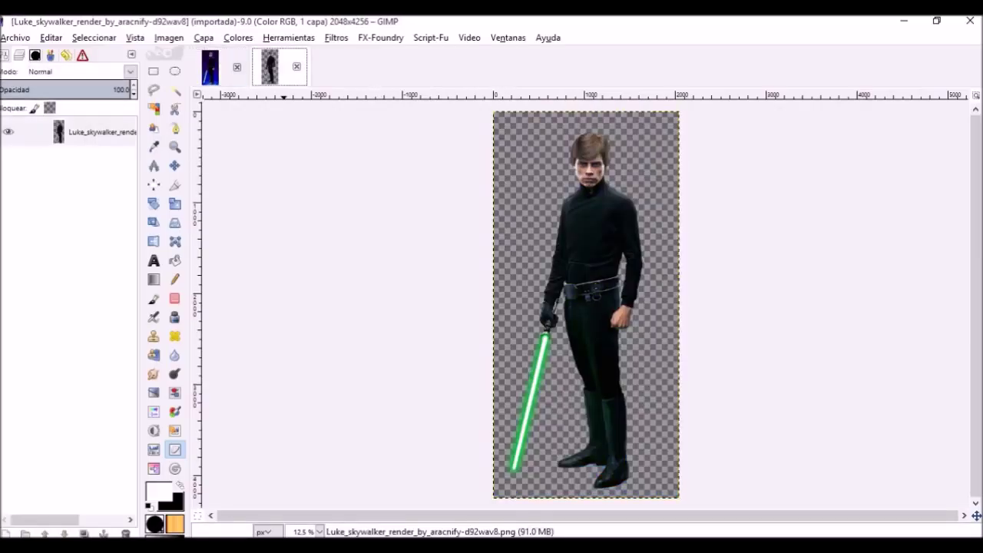
left_click(212, 67)
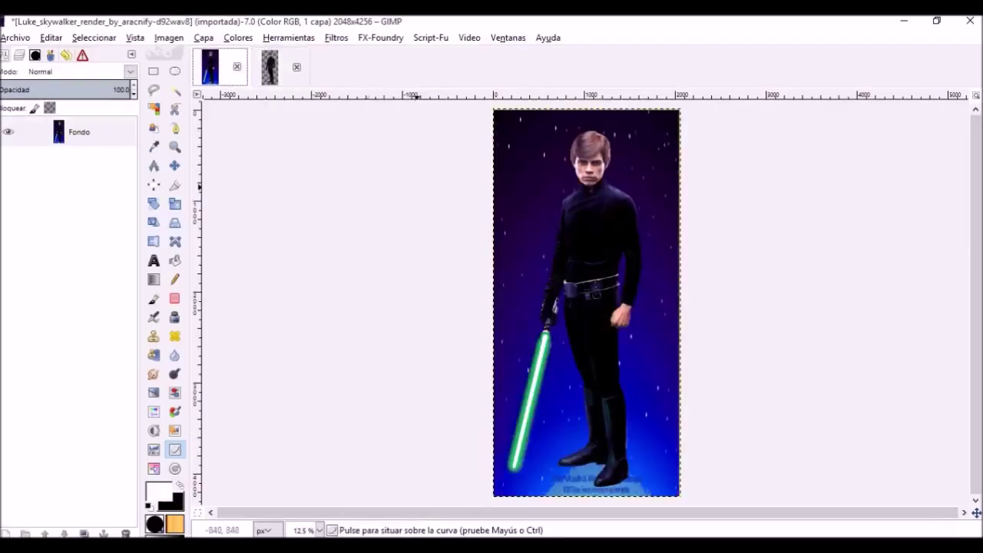